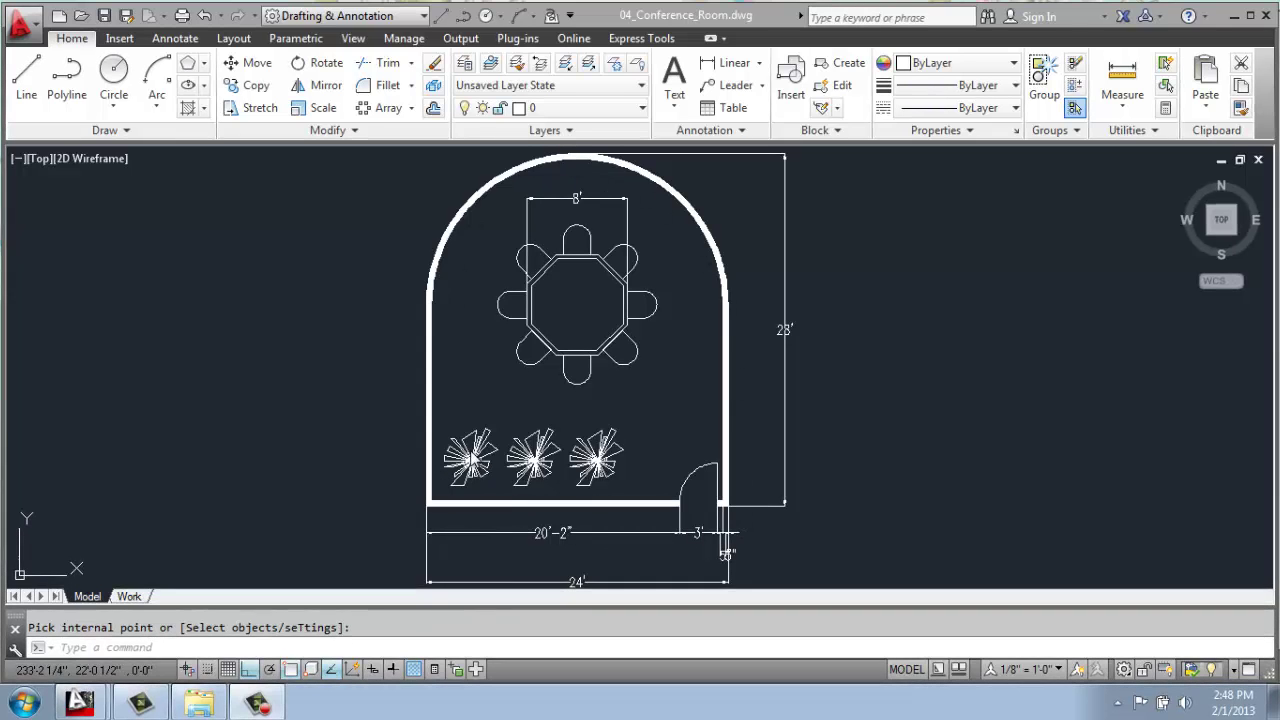
Step: Zoom out and pan the plan left to leave empty space on its right
scroll(860, 350, down, 3)
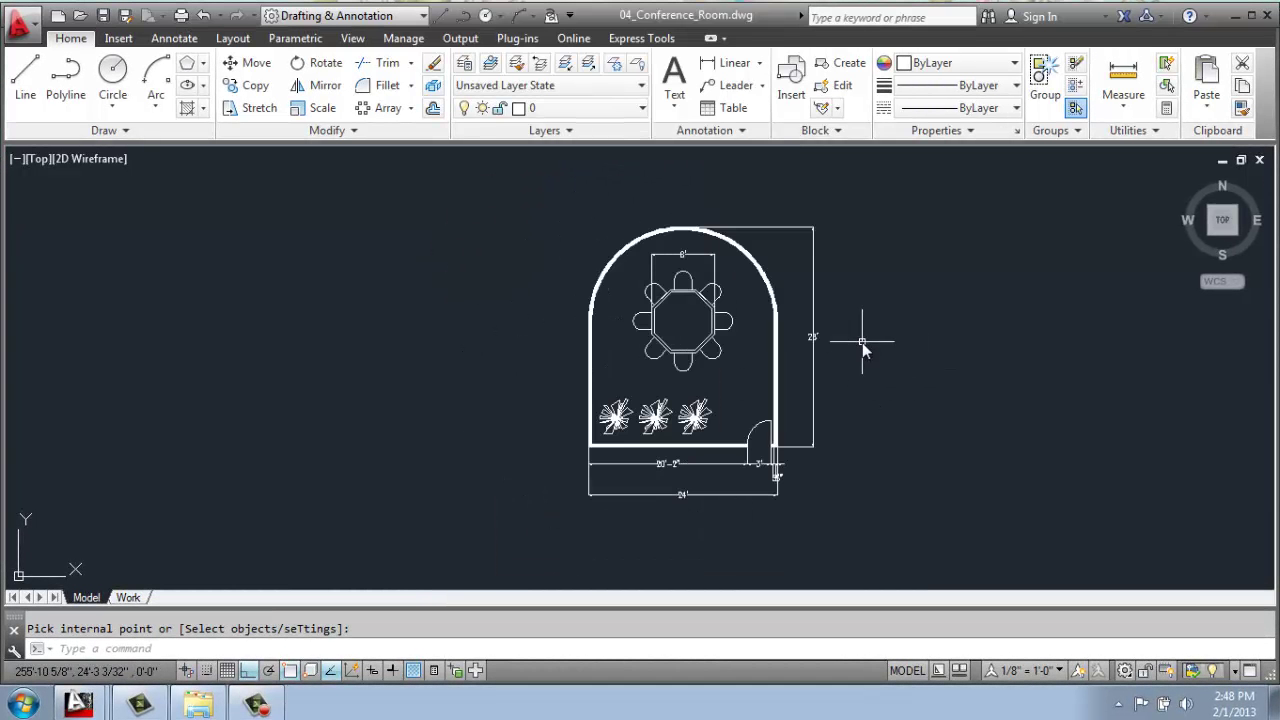
middle_drag(857, 357, 604, 342)
middle_drag(669, 317, 430, 318)
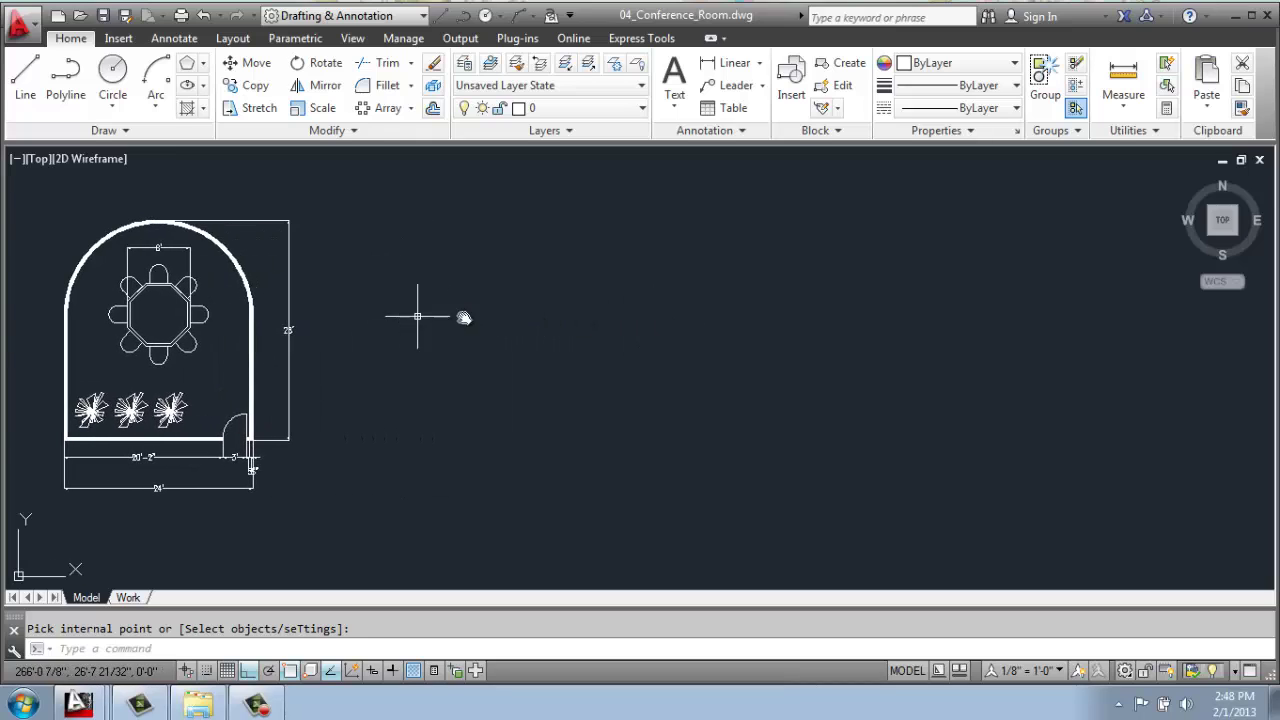
Step: Draw a 24' horizontal base line and a 28' vertical line rising from its midpoint
click(27, 78)
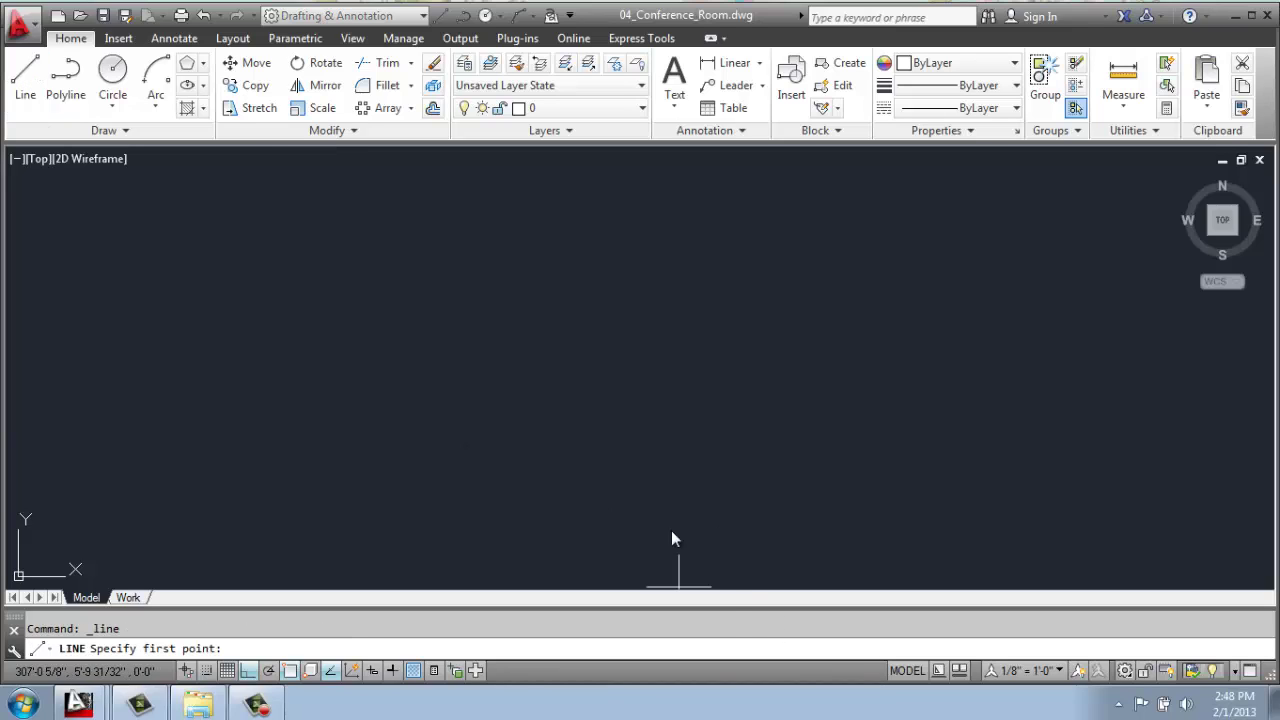
click(489, 508)
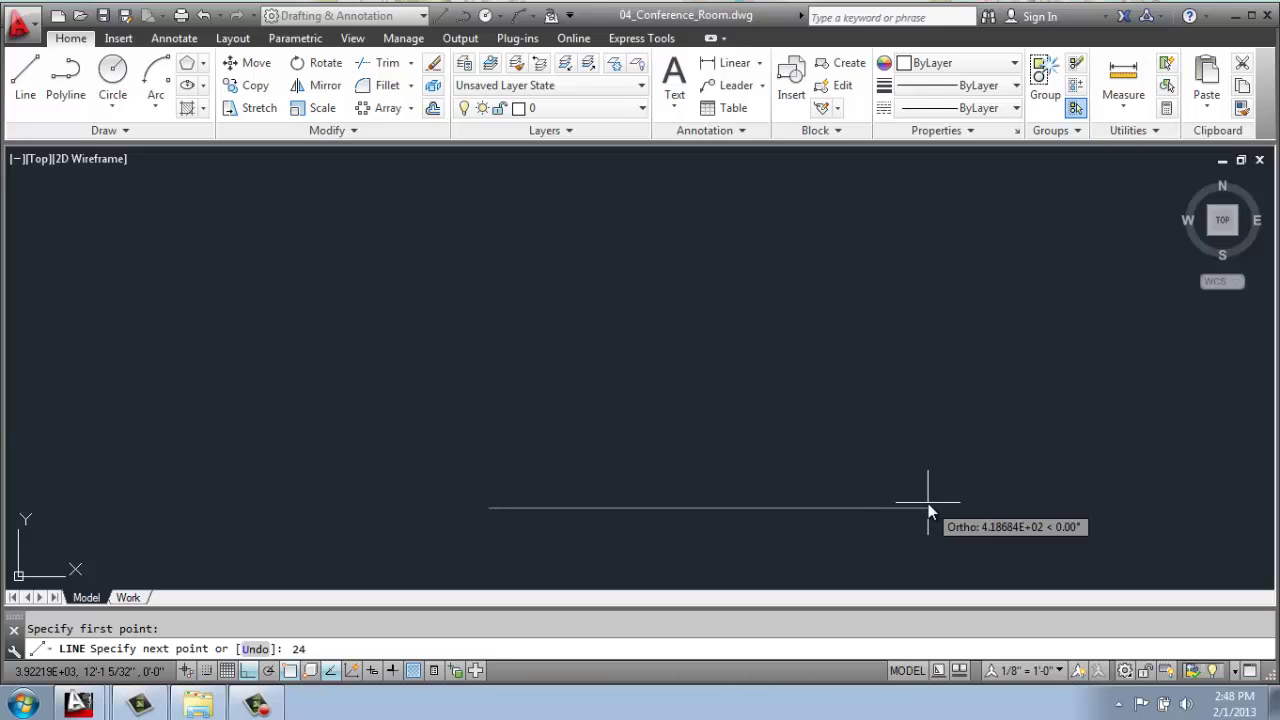
key(Return)
key(Return)
scroll(872, 452, down, 2)
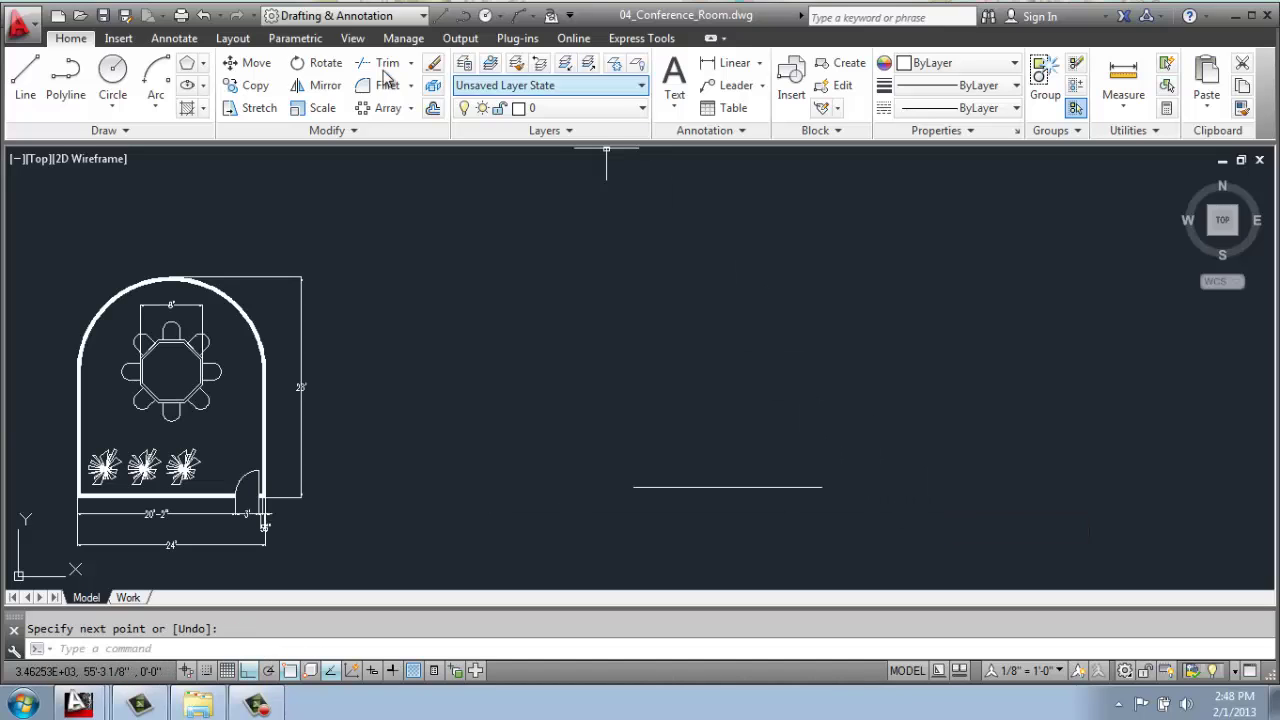
click(25, 76)
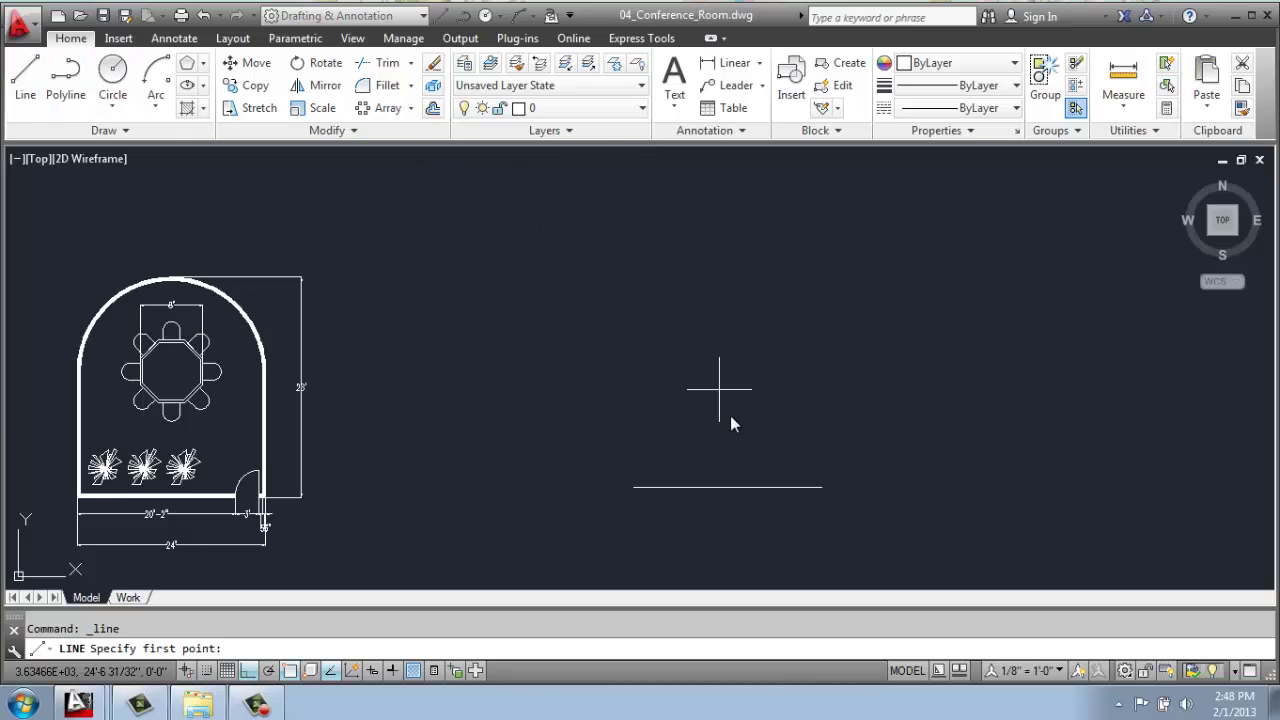
click(727, 490)
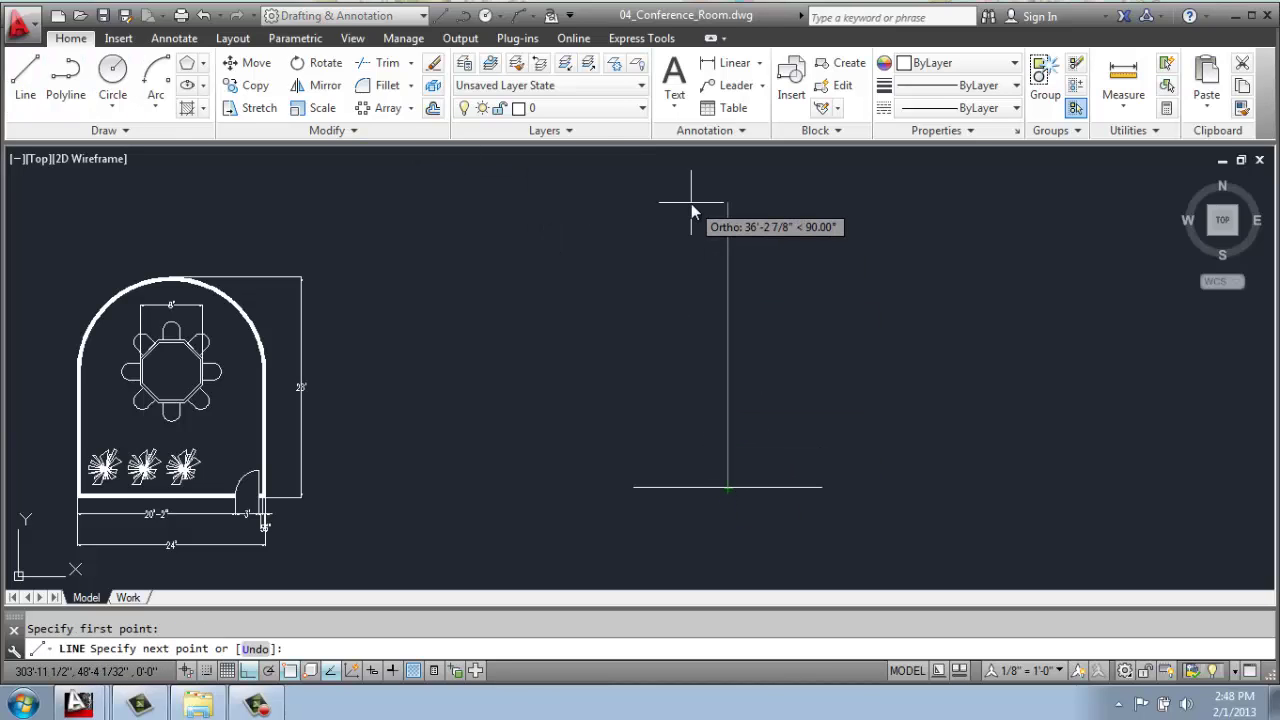
text(28')
key(Return)
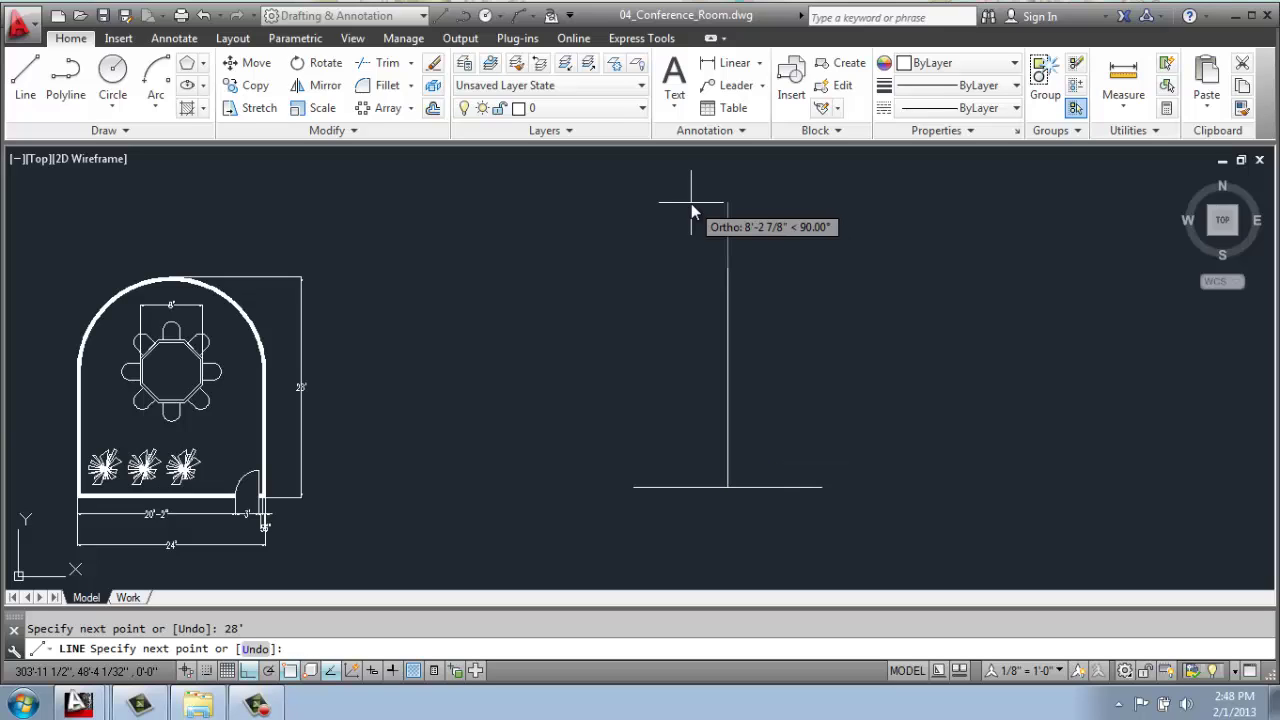
key(Return)
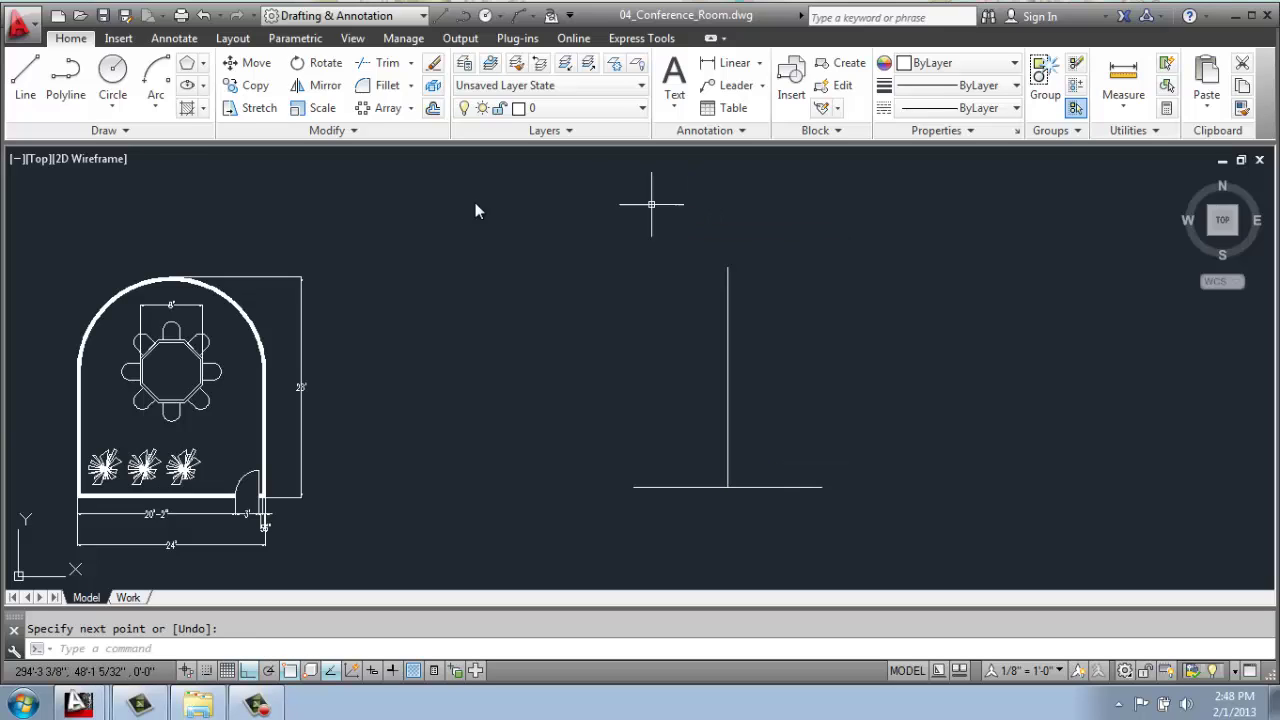
Step: Copy the 28' vertical line to the left and right ends of the base line
click(240, 85)
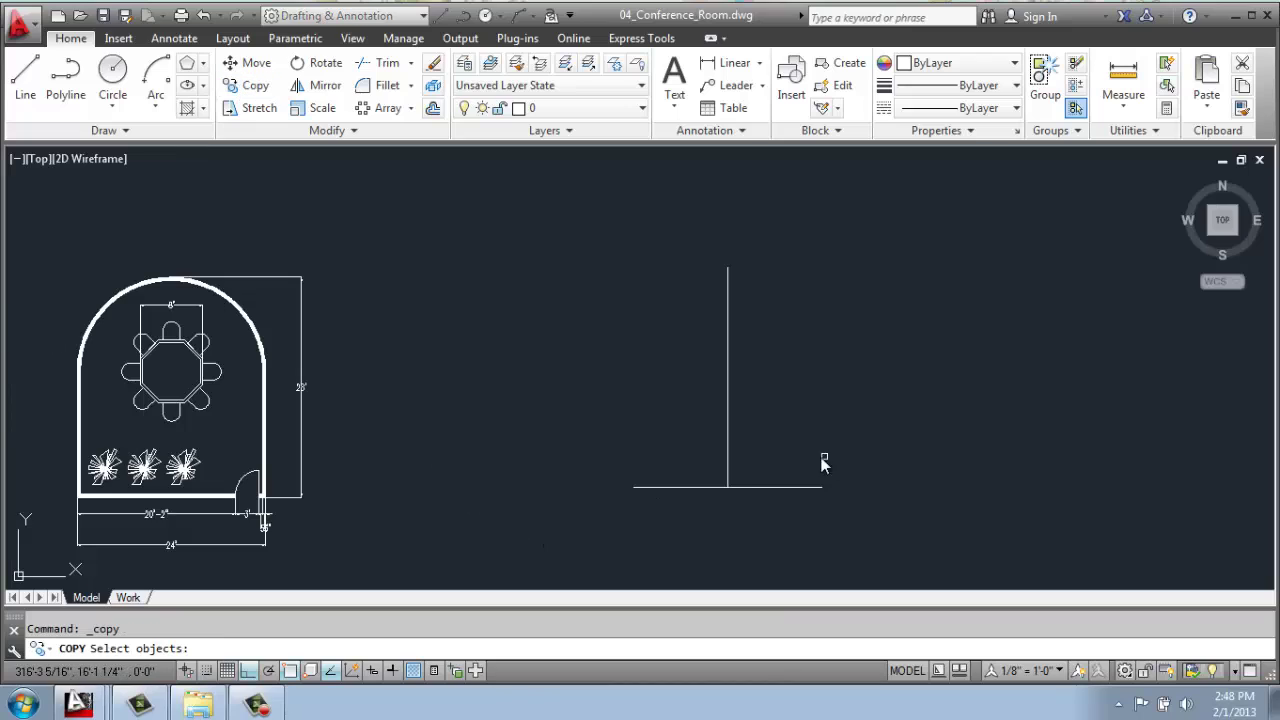
click(728, 466)
key(Return)
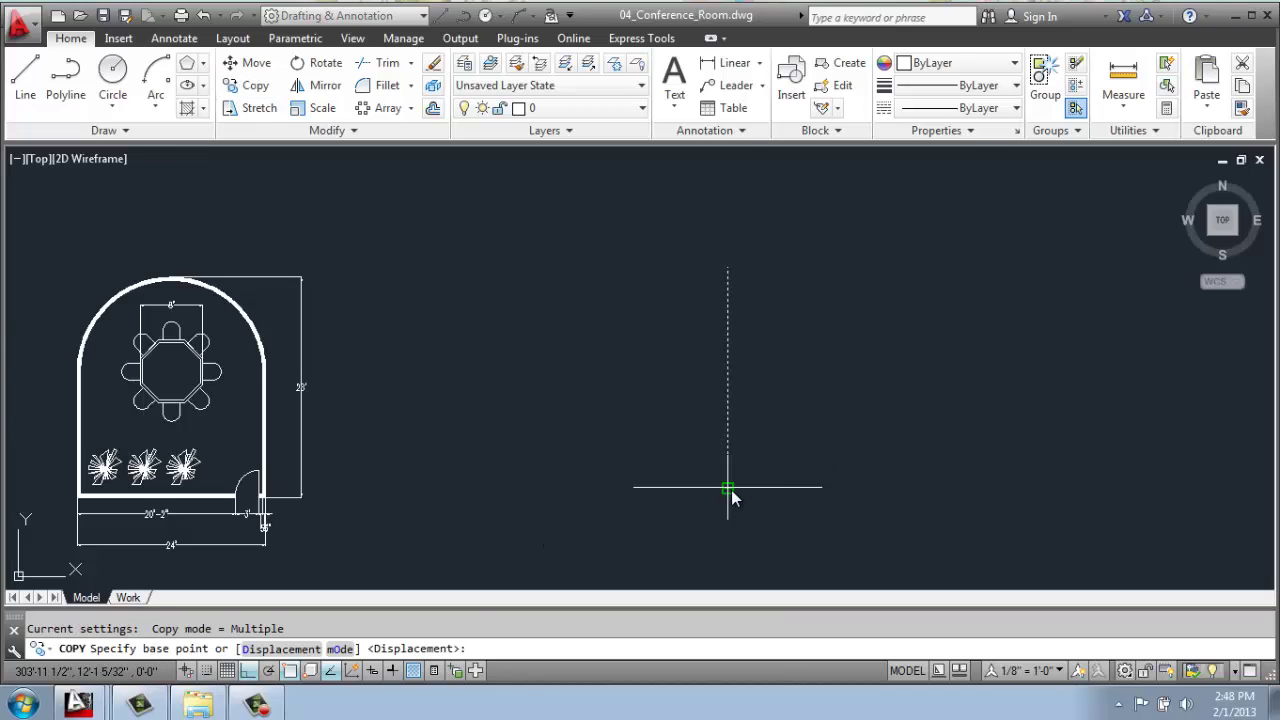
click(728, 488)
click(635, 488)
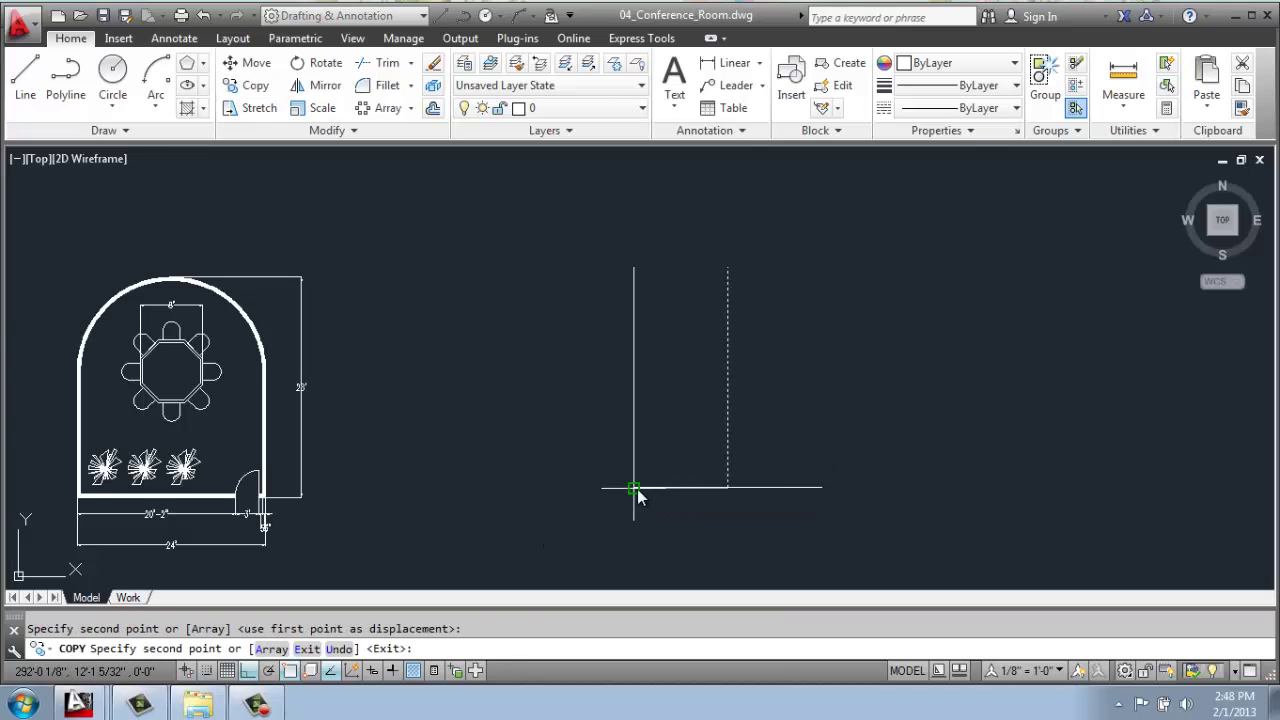
click(822, 488)
key(Return)
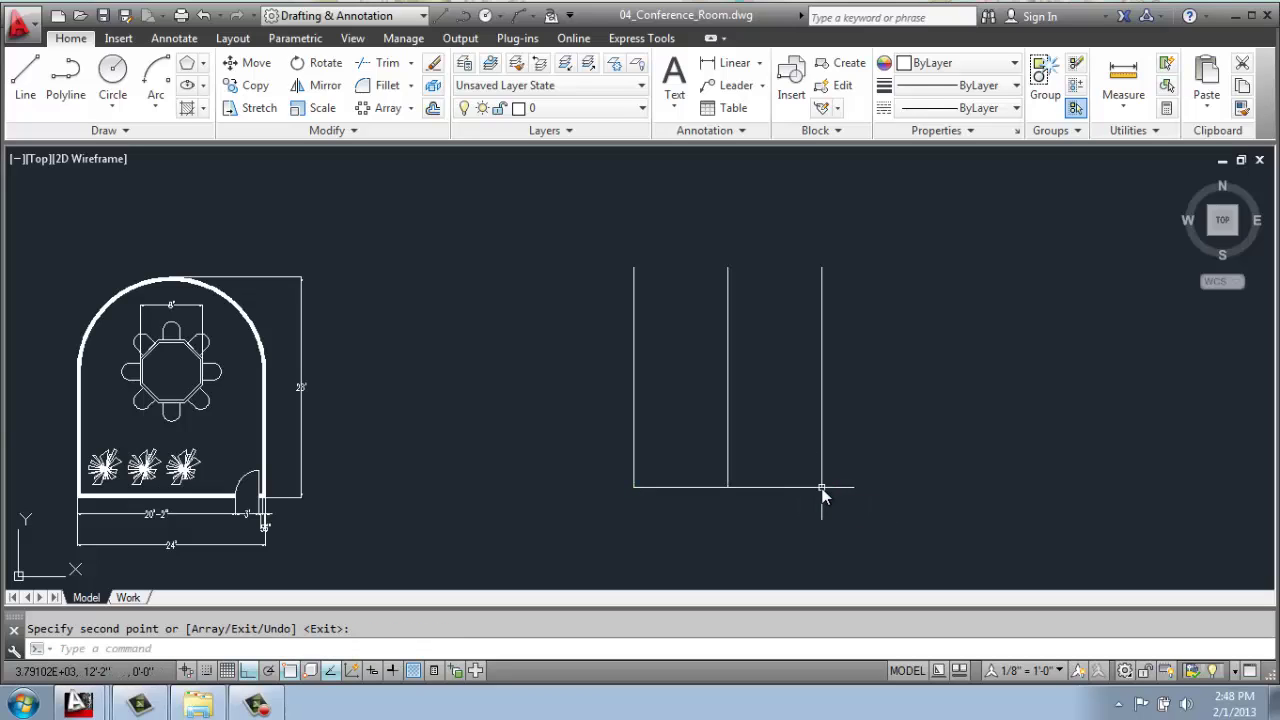
Step: Draw a circle centred on the middle line's top, its radius reaching the right line
click(113, 75)
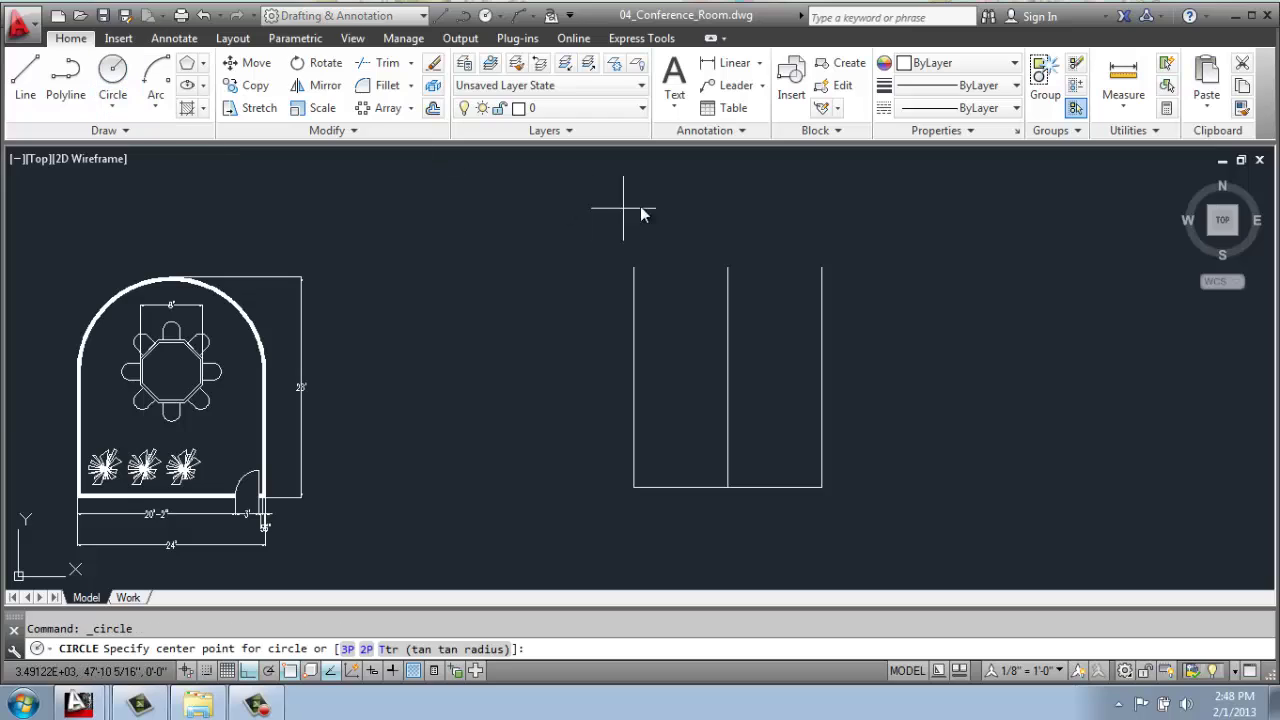
click(727, 268)
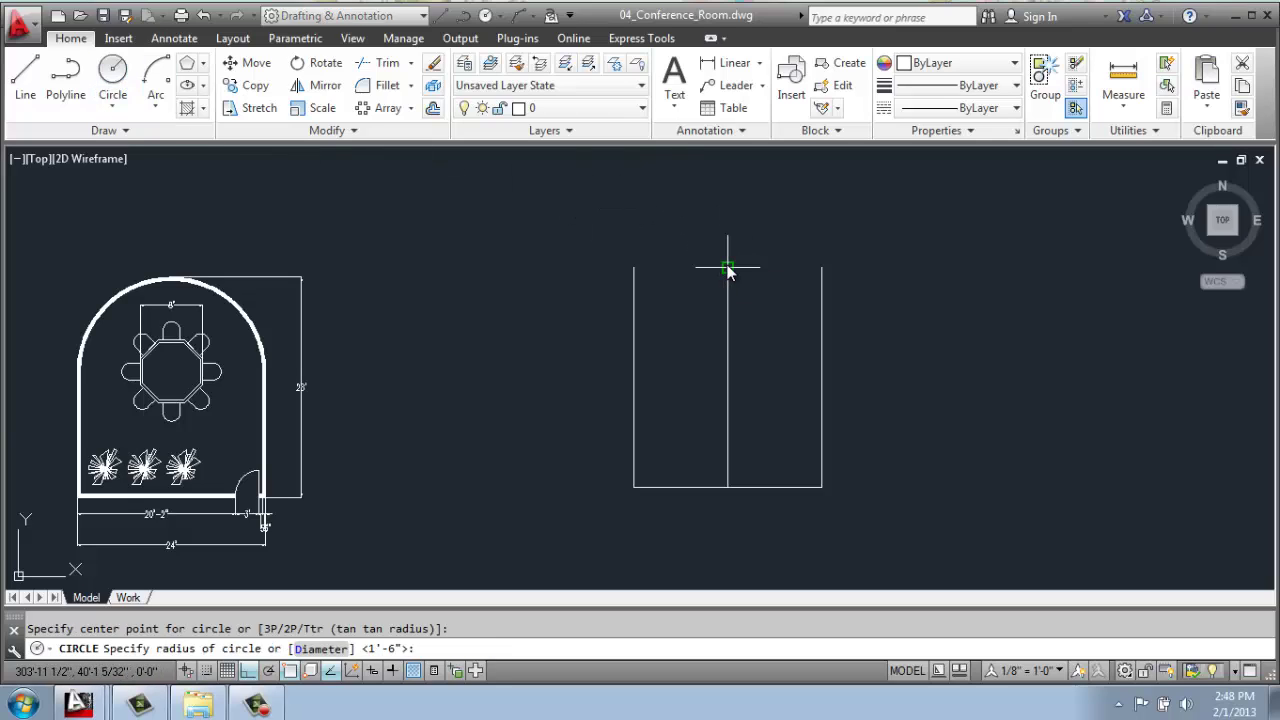
click(820, 268)
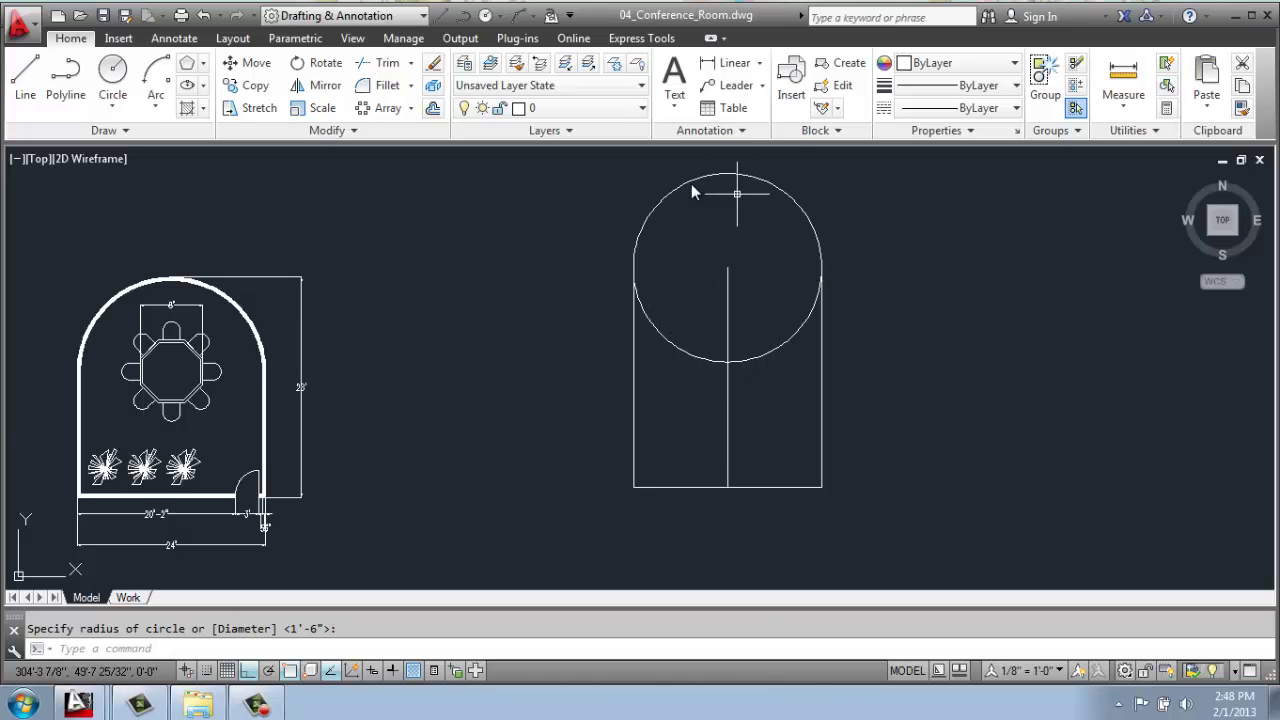
Step: Move the circle down so its top quadrant meets the vertical lines' tops
click(239, 66)
click(754, 358)
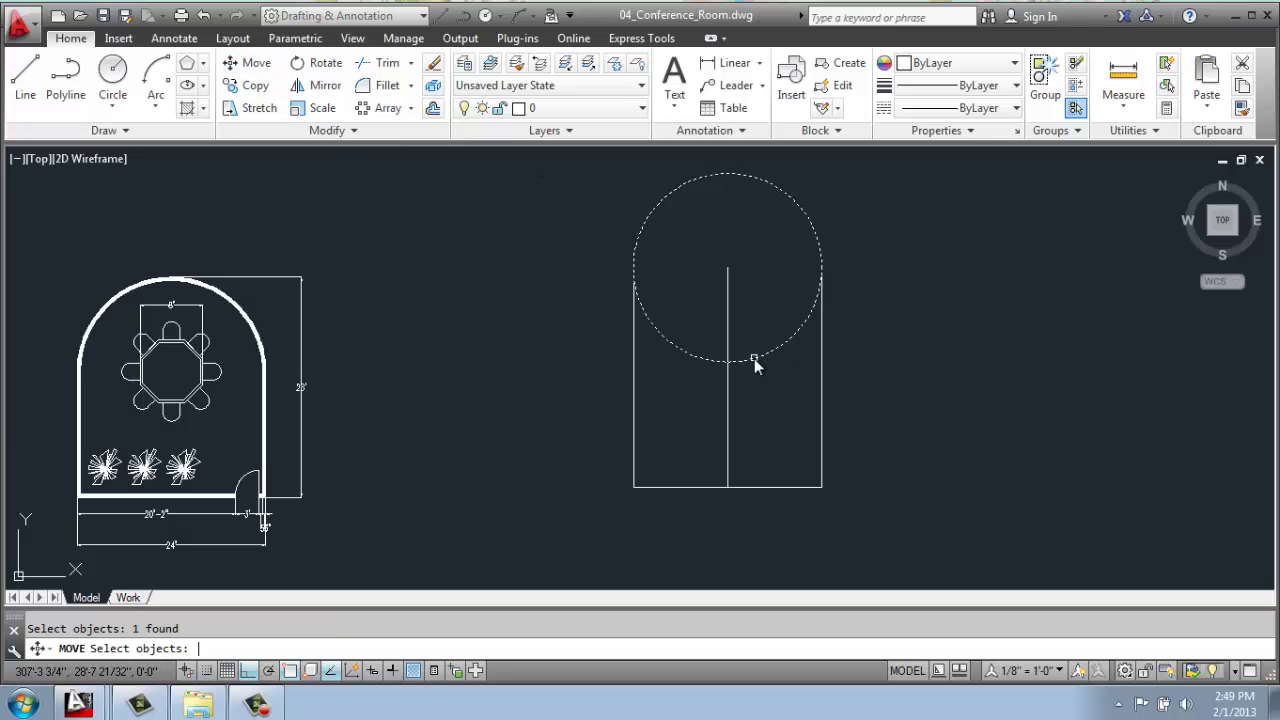
key(Return)
click(728, 174)
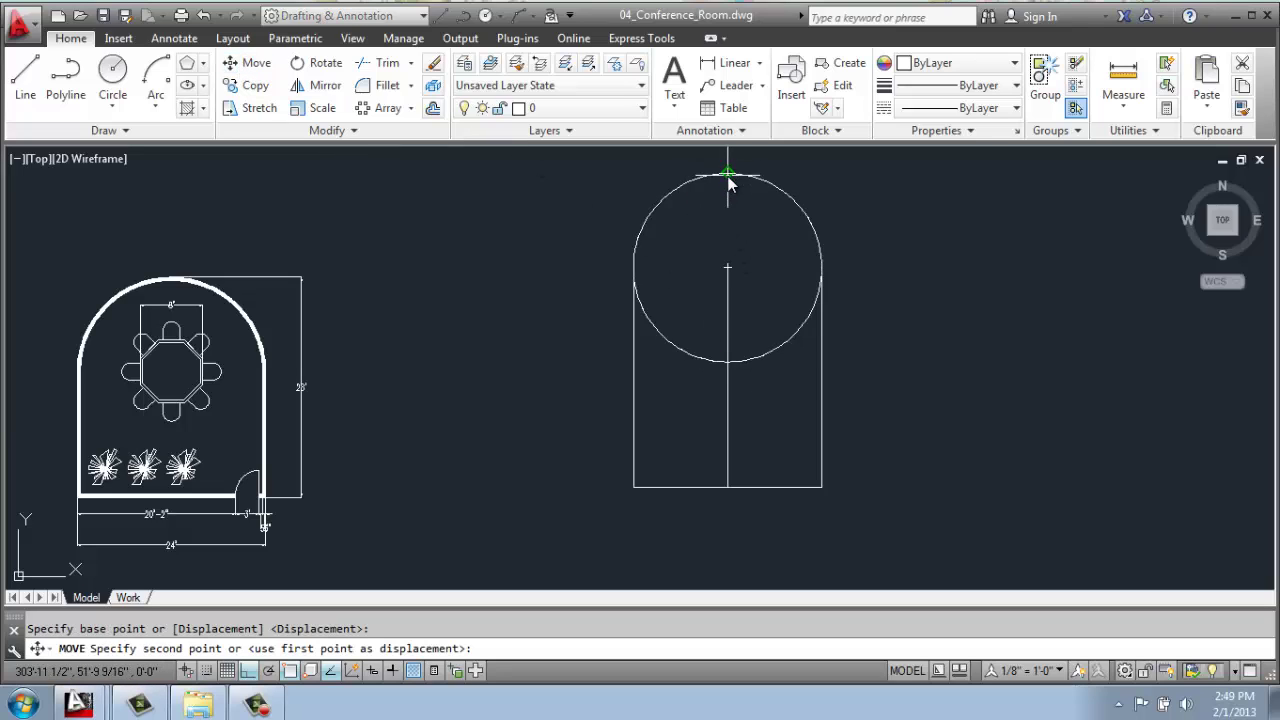
click(728, 269)
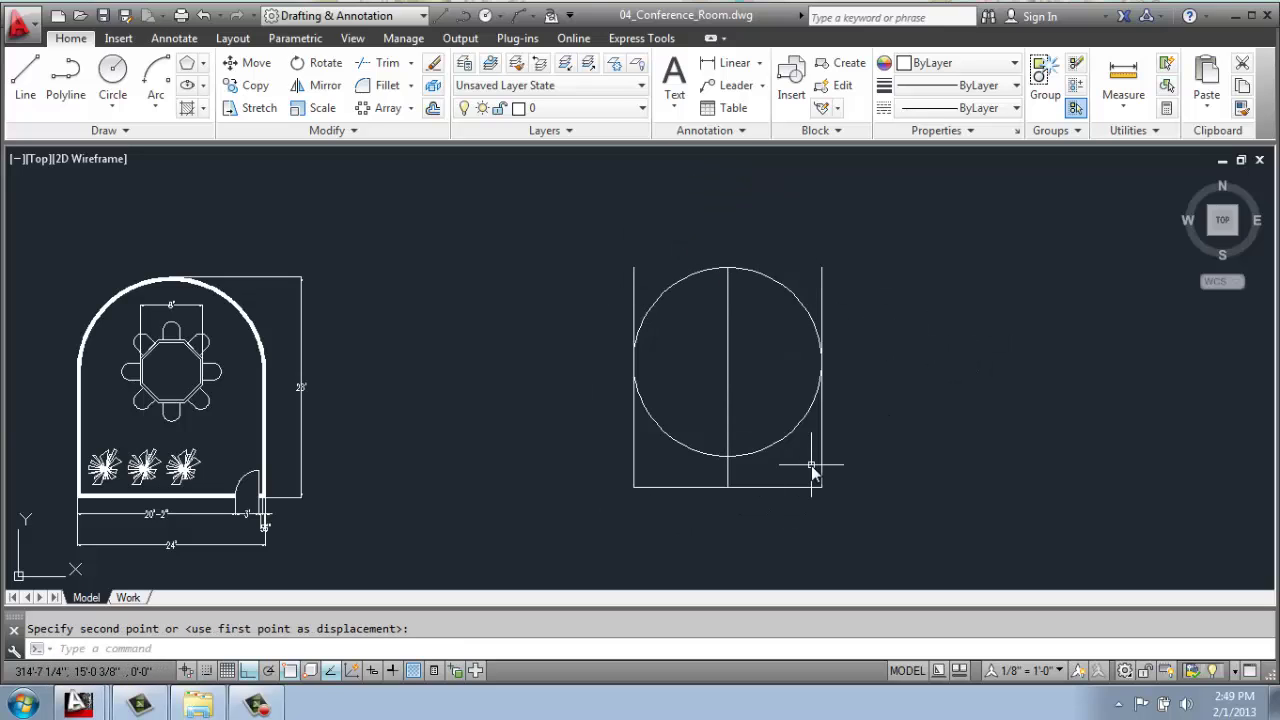
Step: Trim the outer lines above the circle and the circle's two lower arcs
click(385, 62)
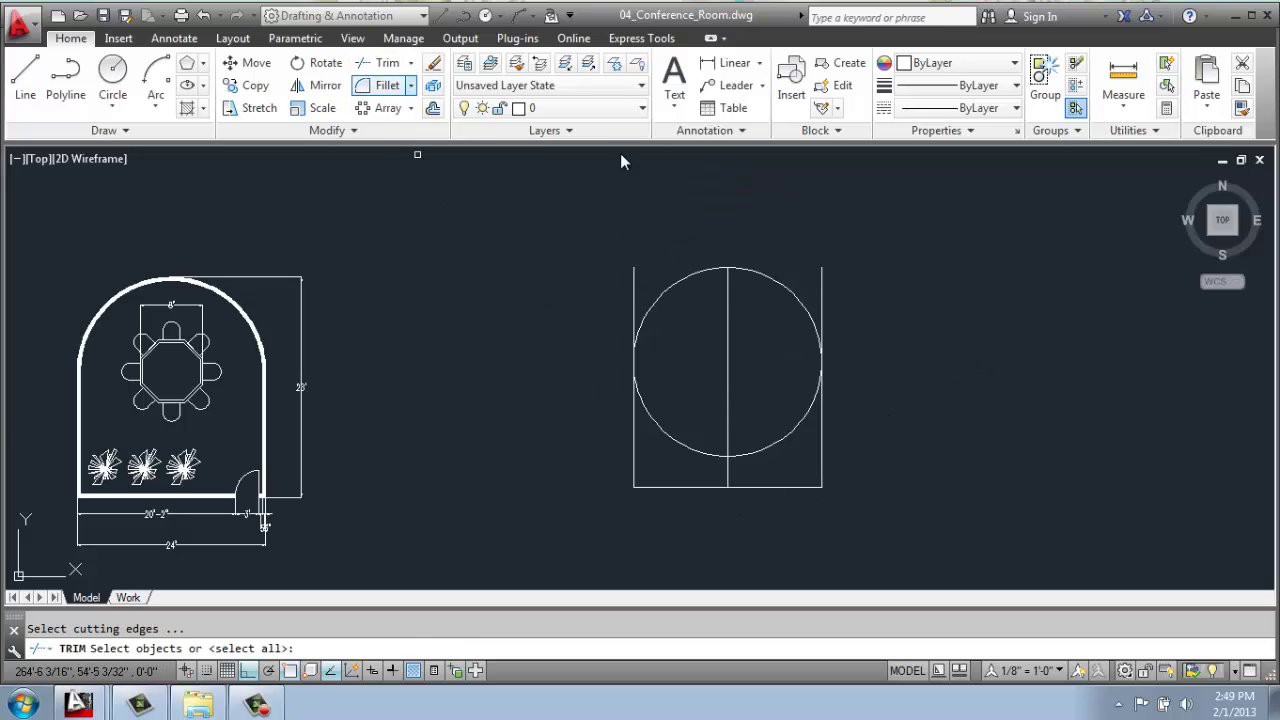
click(892, 228)
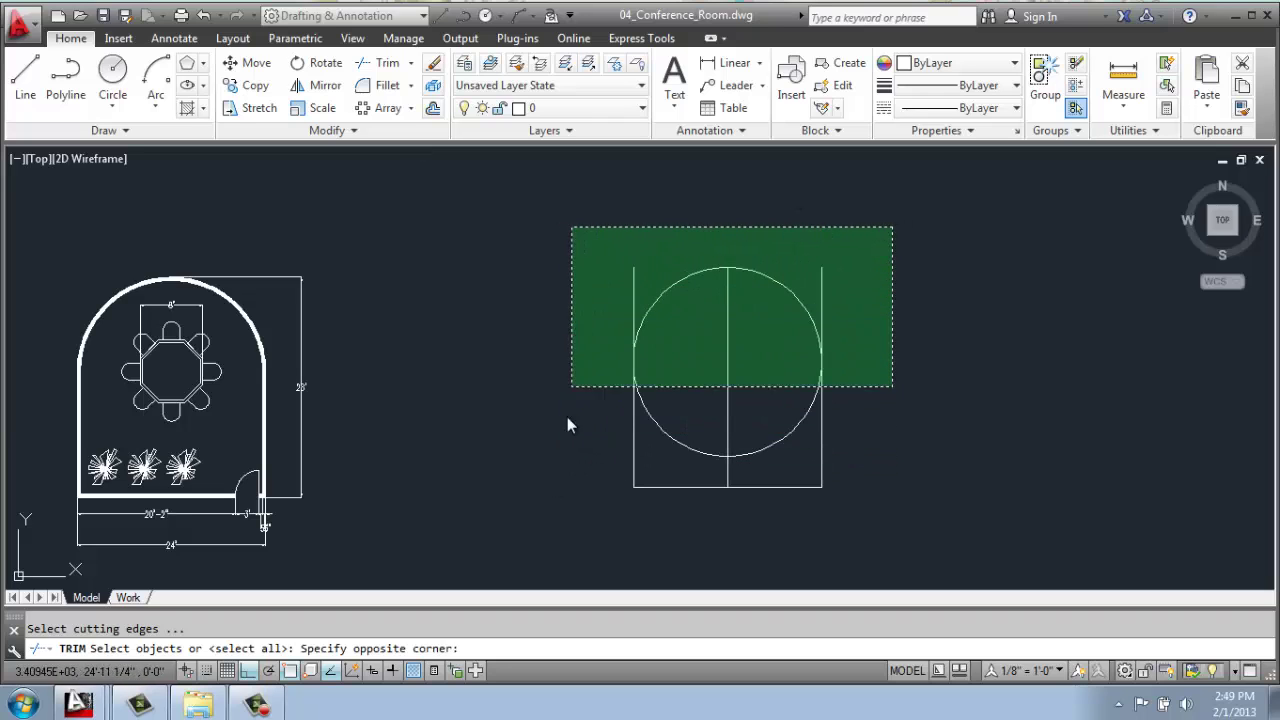
click(549, 526)
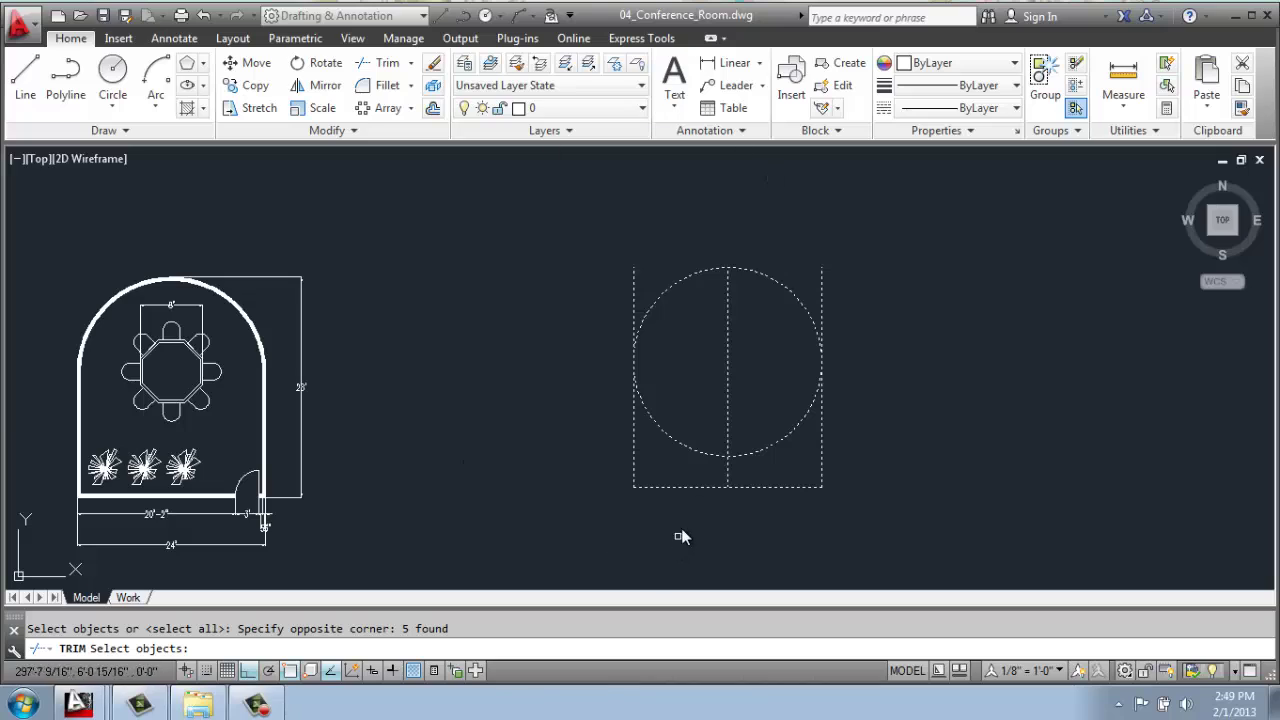
key(Return)
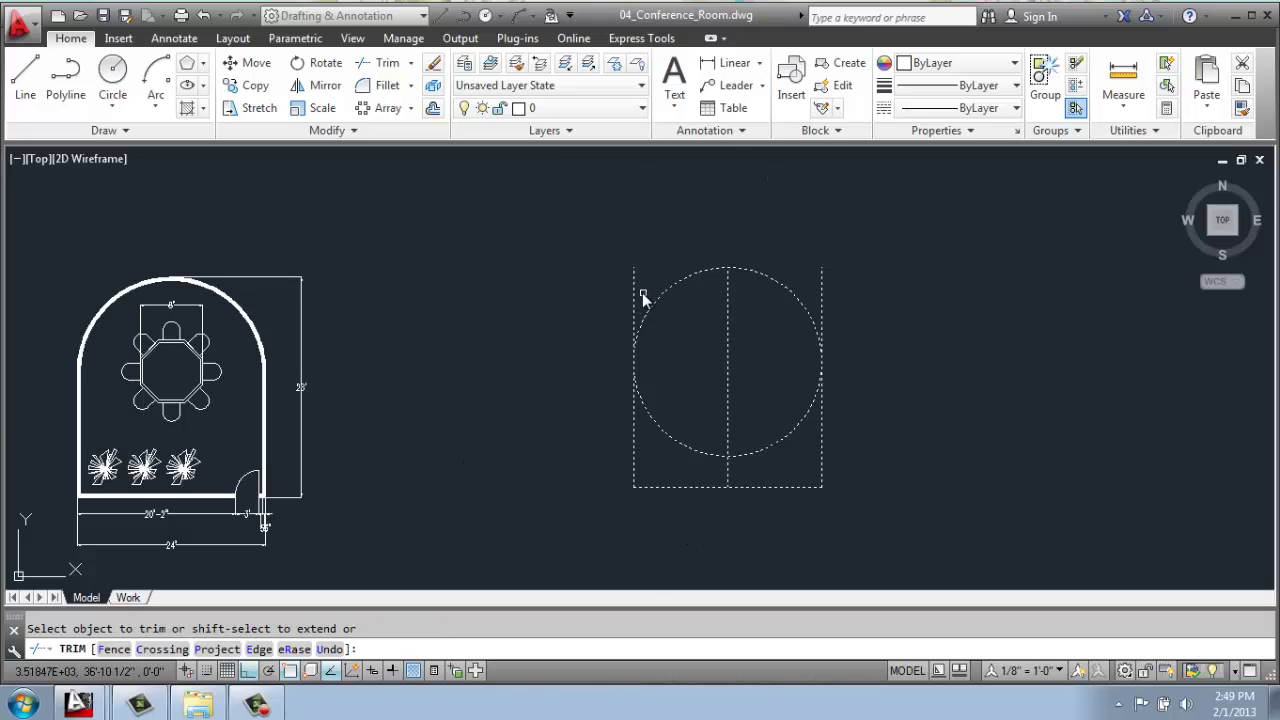
click(632, 285)
click(822, 288)
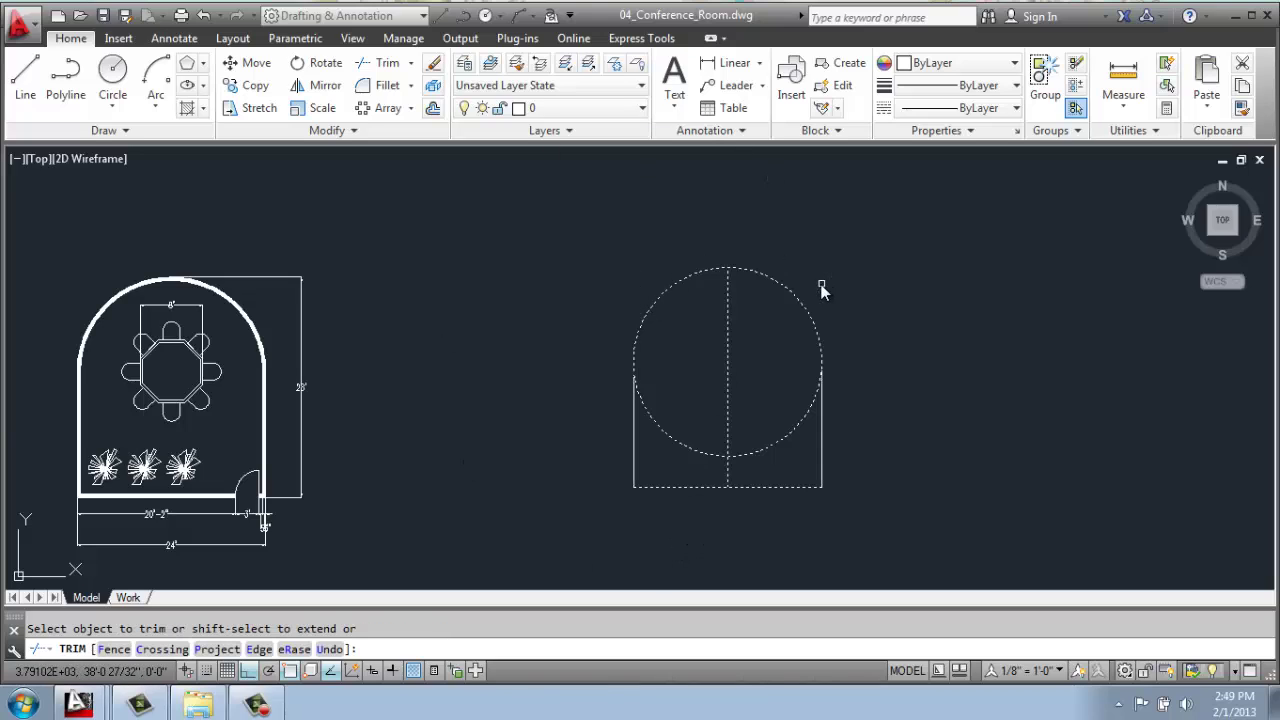
click(759, 448)
click(689, 449)
key(Escape)
Step: Delete the leftover vertical centre line
click(788, 363)
click(704, 410)
key(Delete)
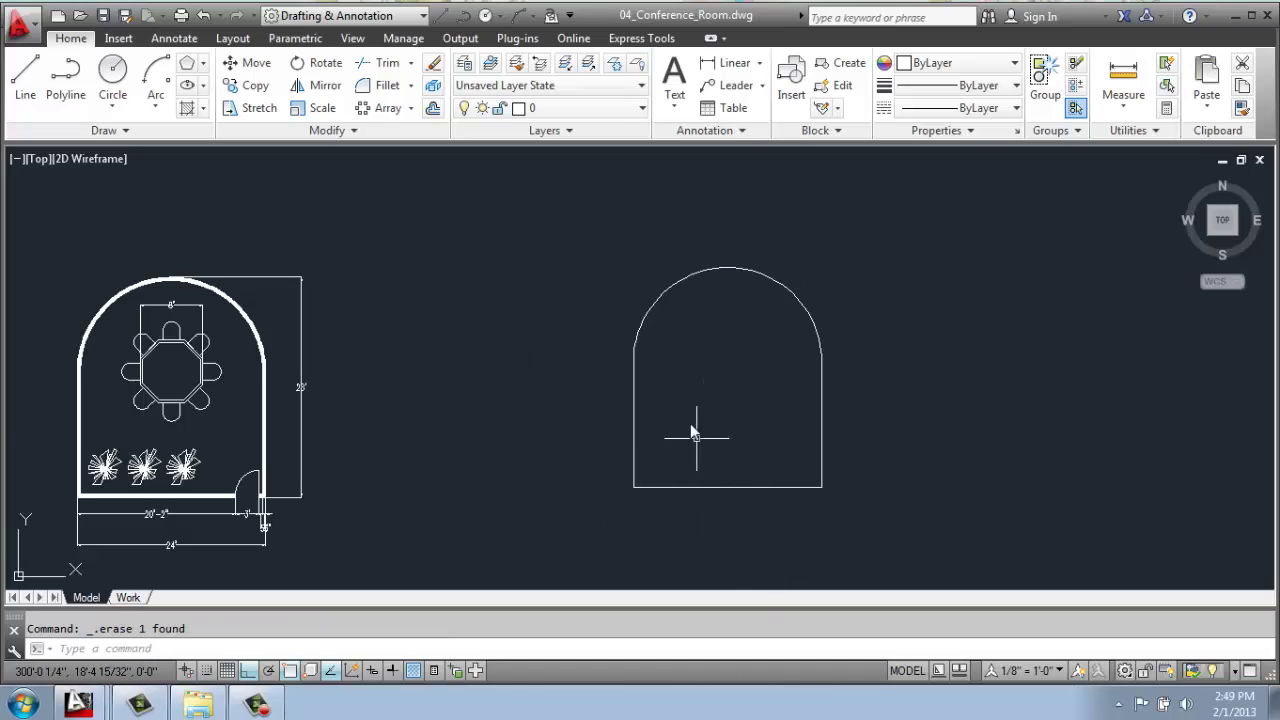
Step: Join the four arch pieces into a single closed polyline
scroll(687, 452, up, 2)
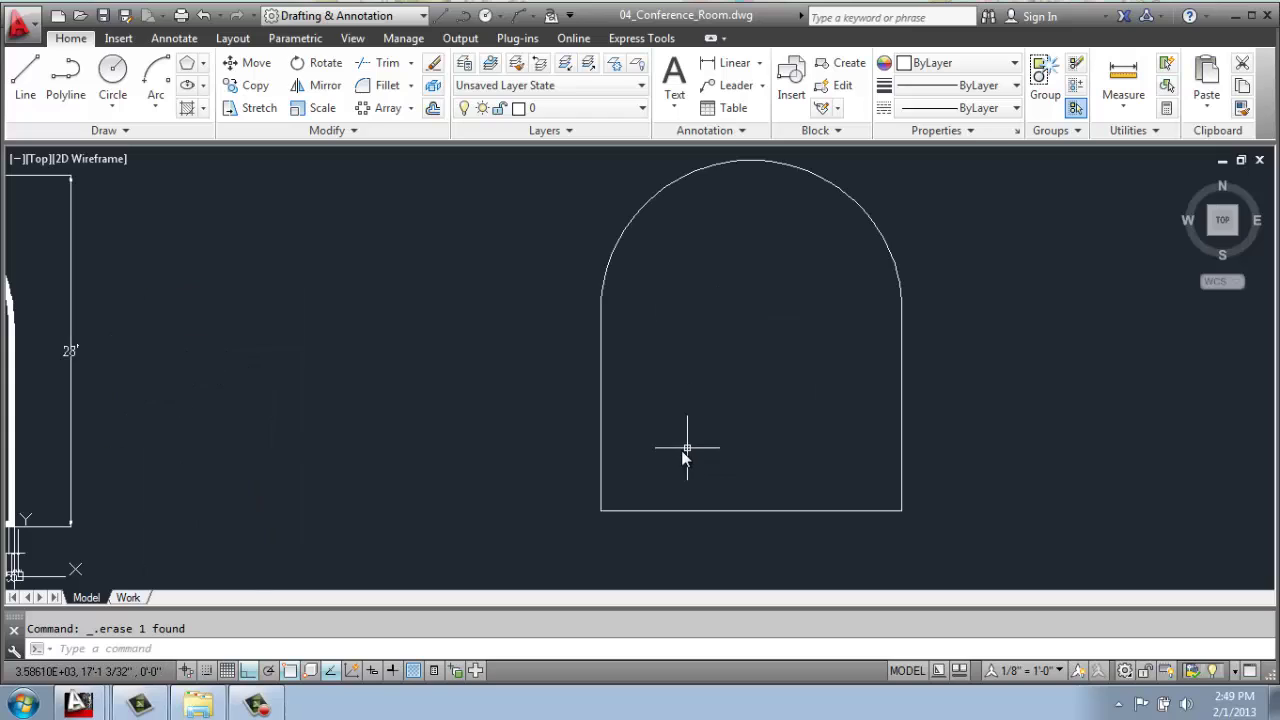
click(341, 133)
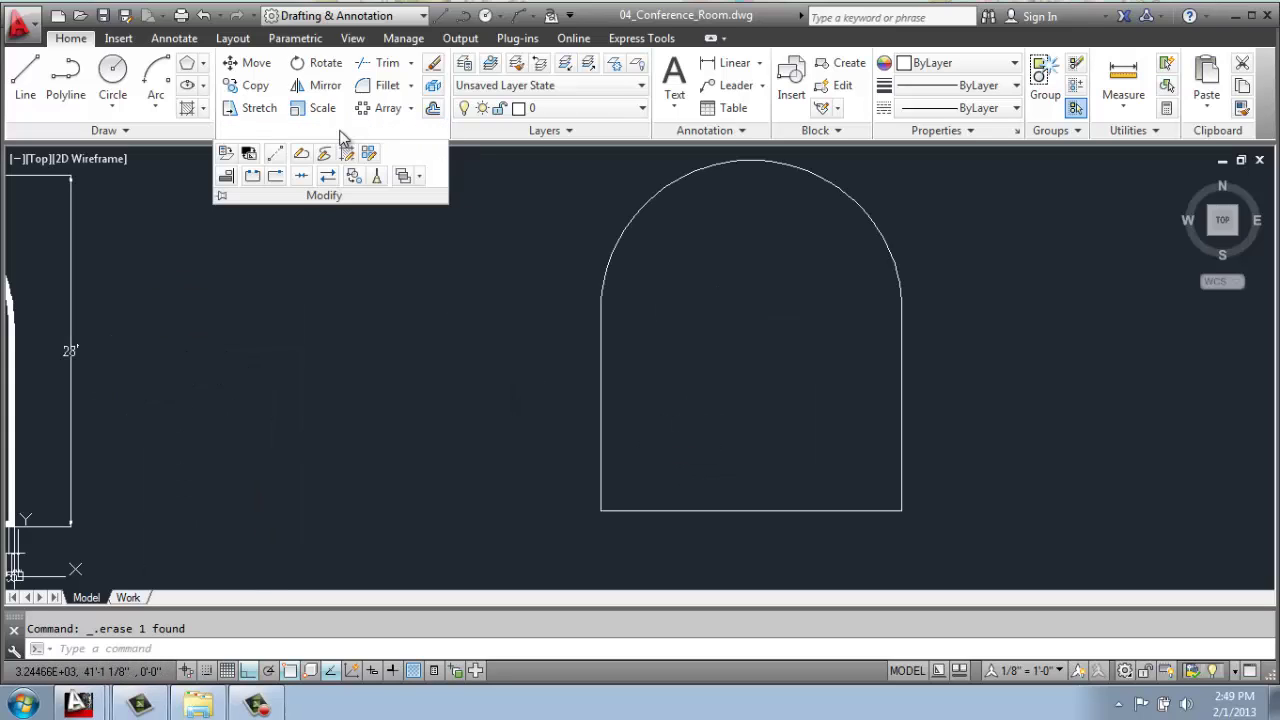
click(301, 176)
click(968, 163)
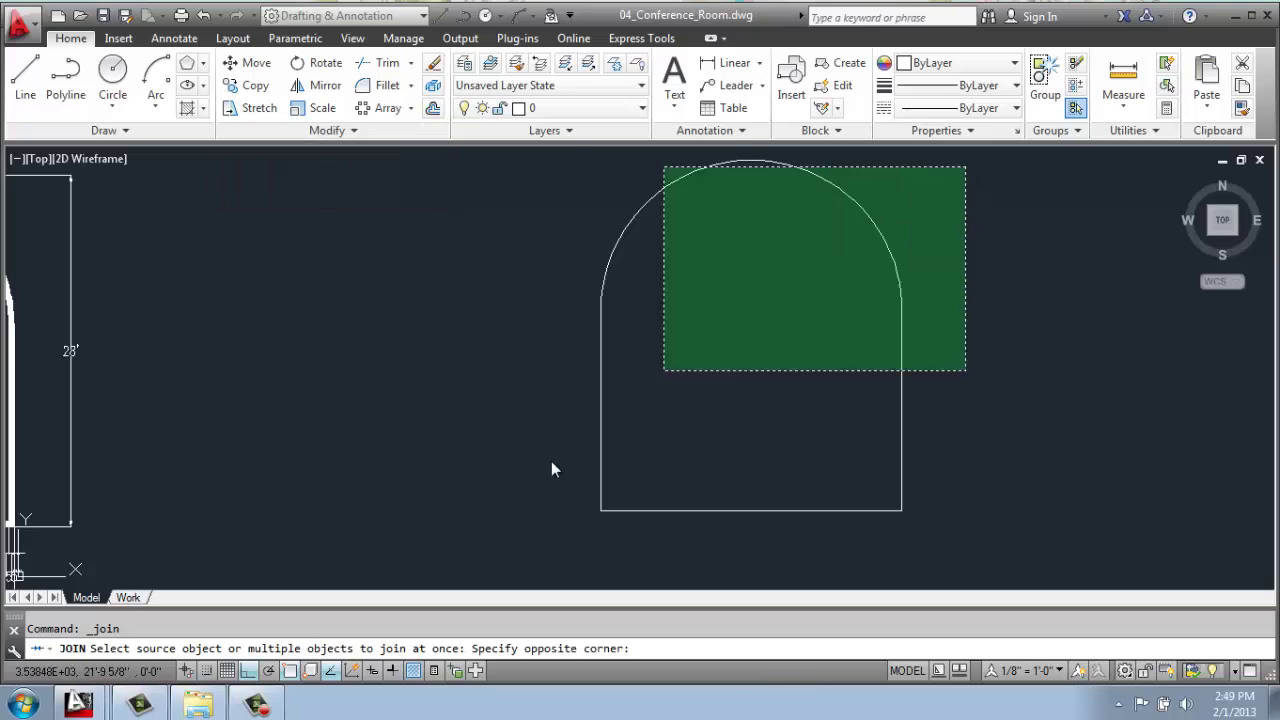
click(508, 532)
key(Return)
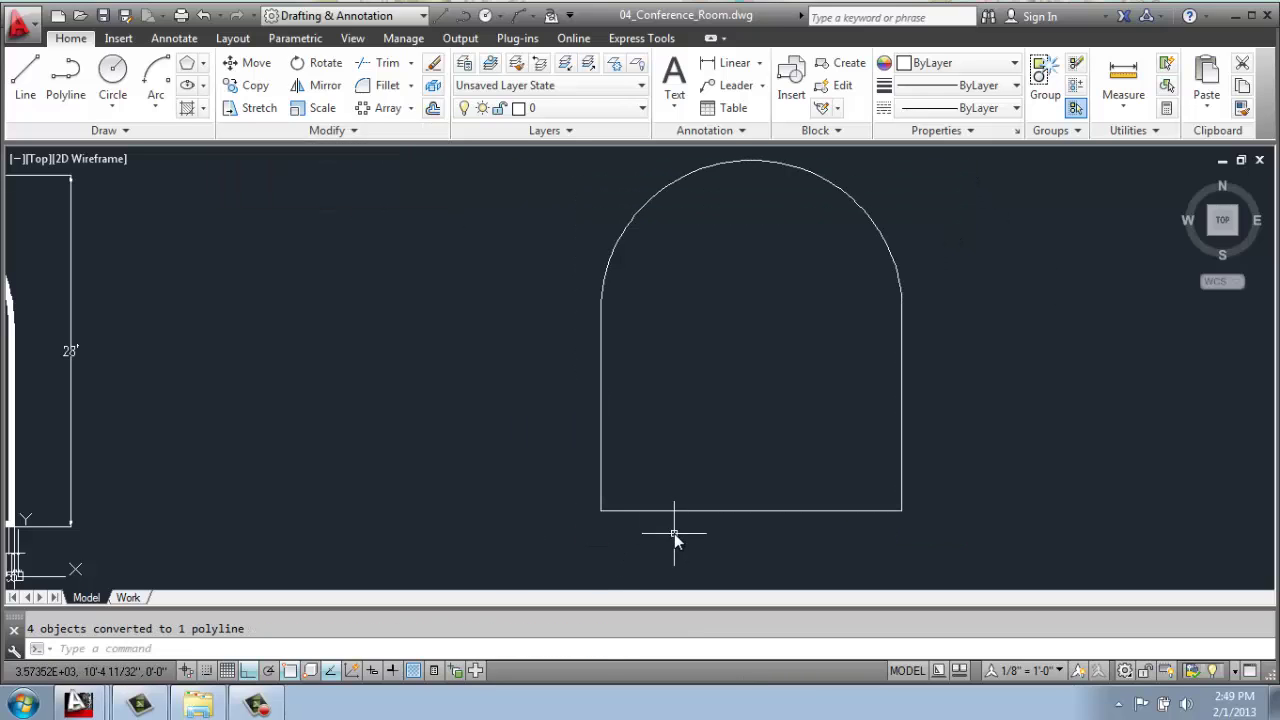
click(682, 511)
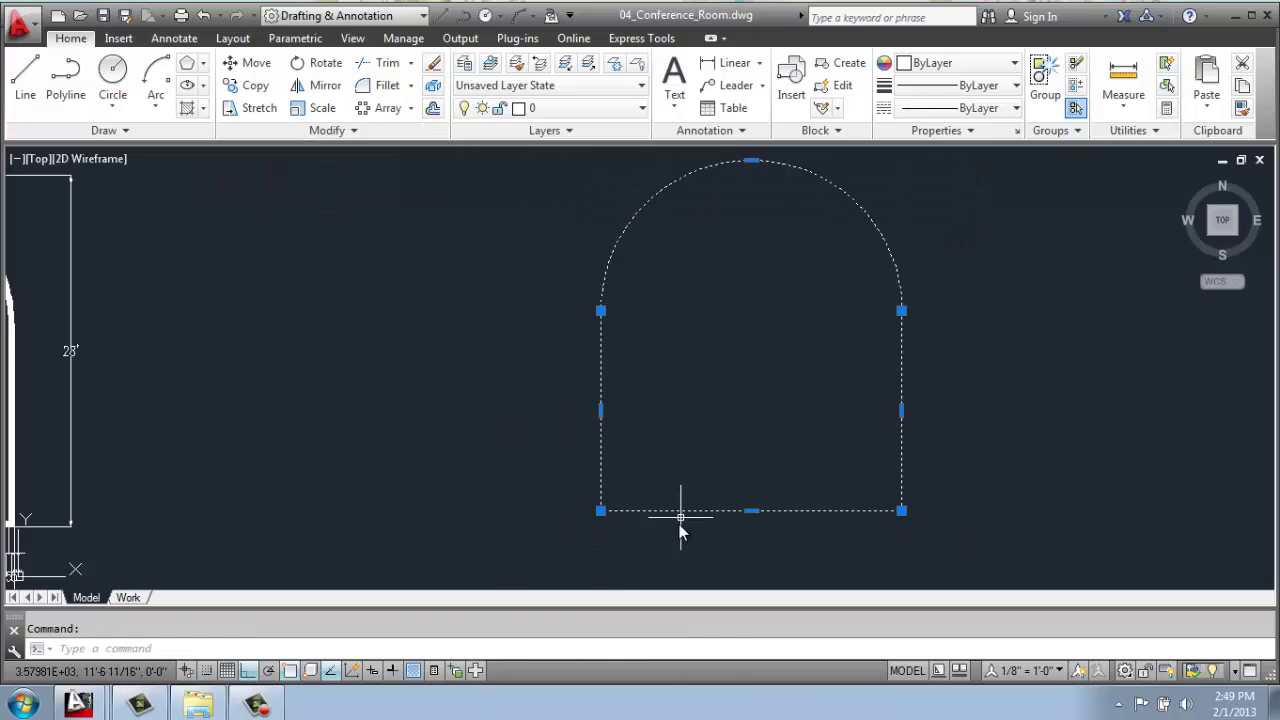
key(Escape)
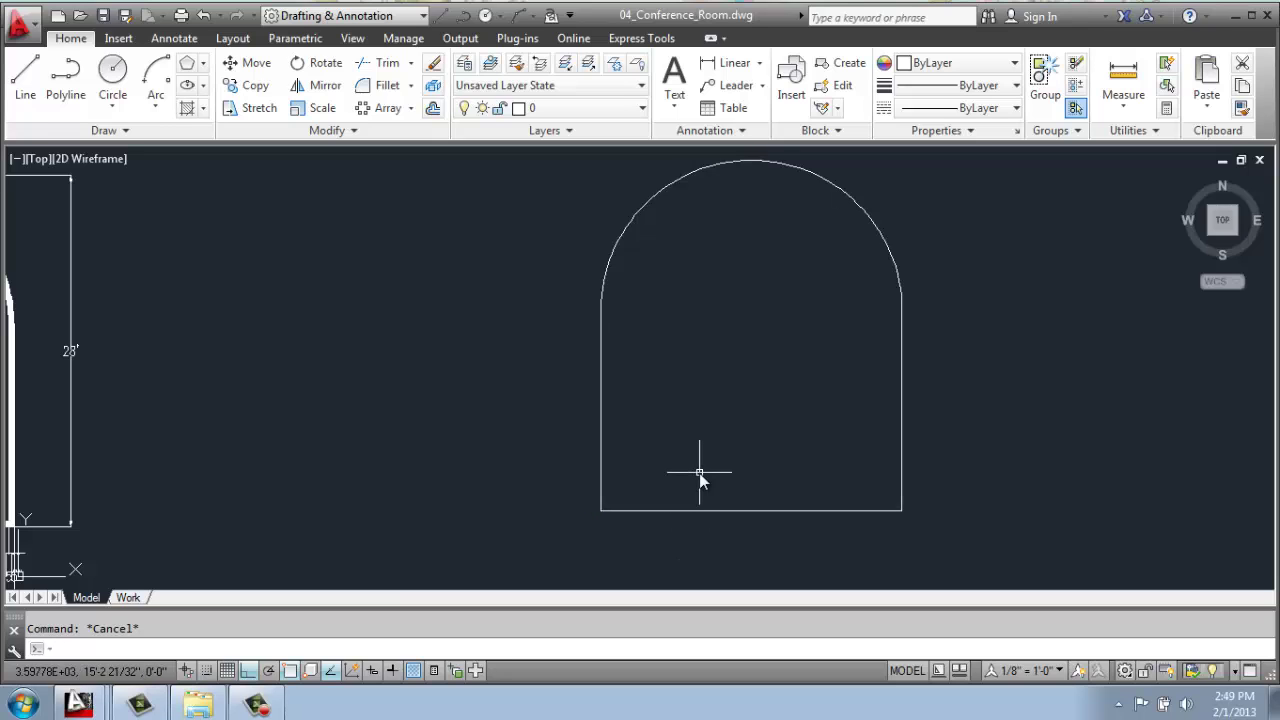
click(683, 478)
Step: Offset the arched outline 5 inches inward to form a double-line wall
scroll(362, 455, down, 2)
middle_drag(366, 449, 449, 447)
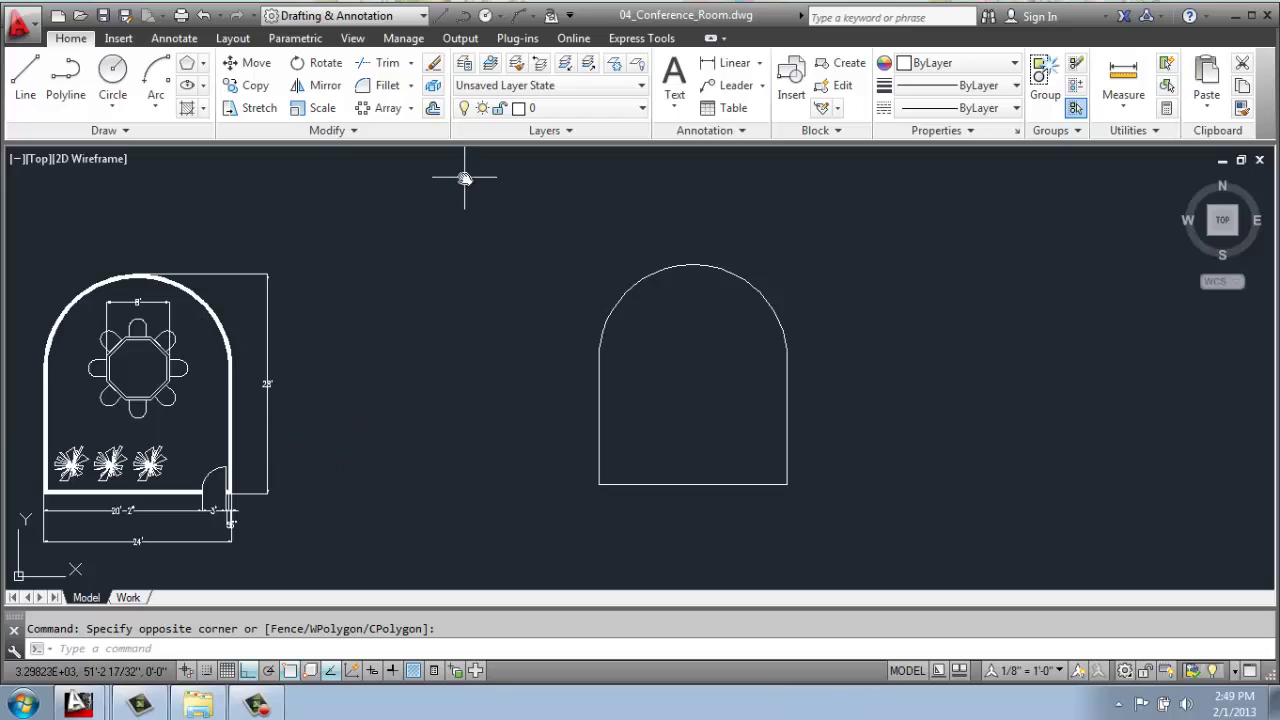
click(432, 108)
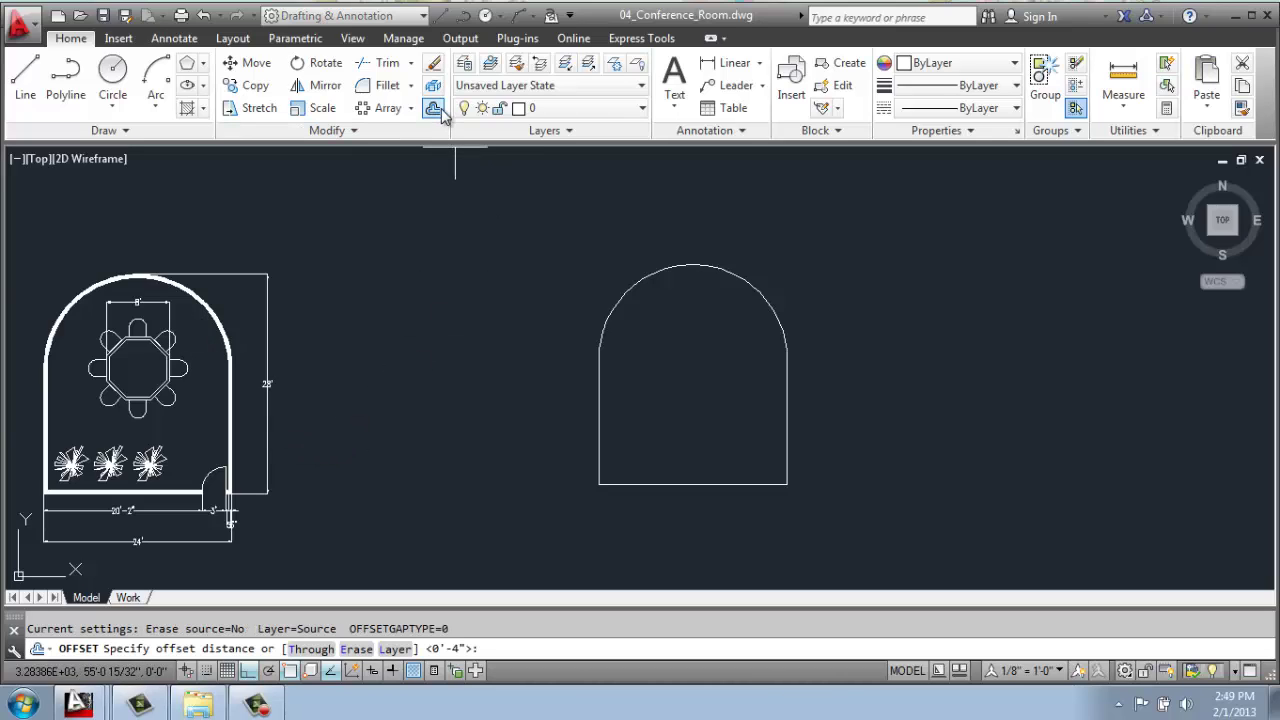
text(5)
key(Return)
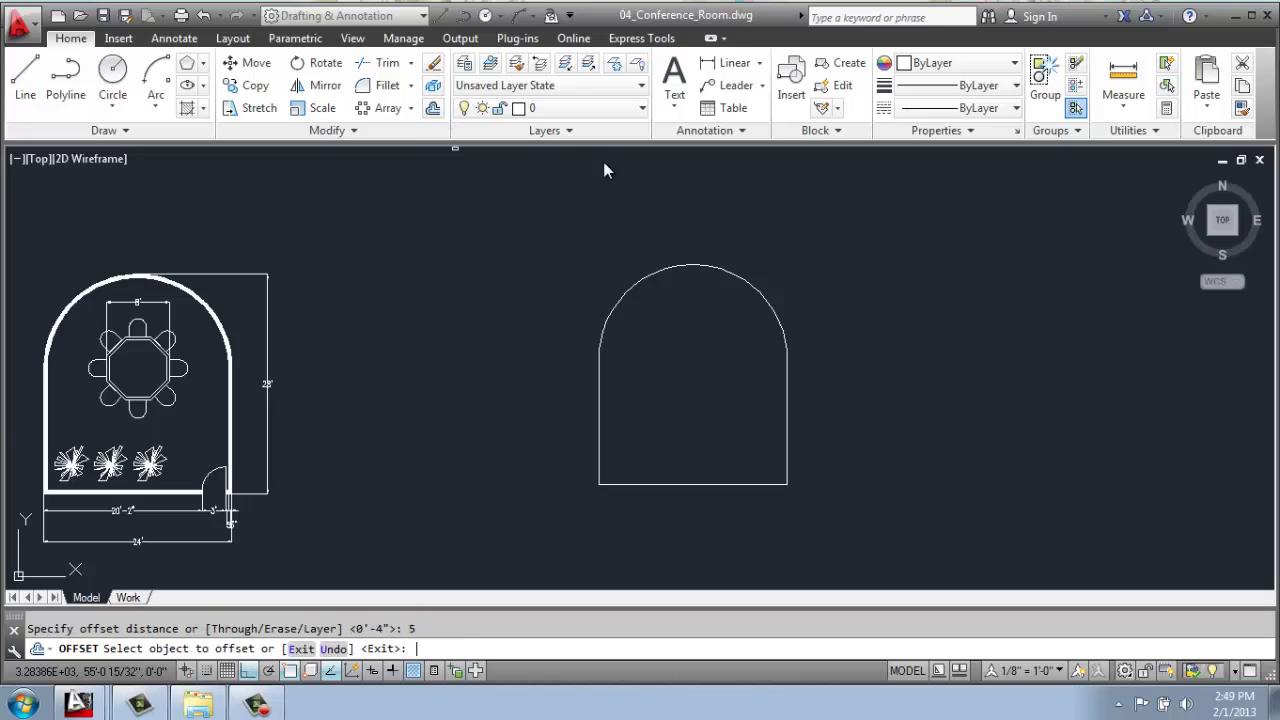
click(700, 266)
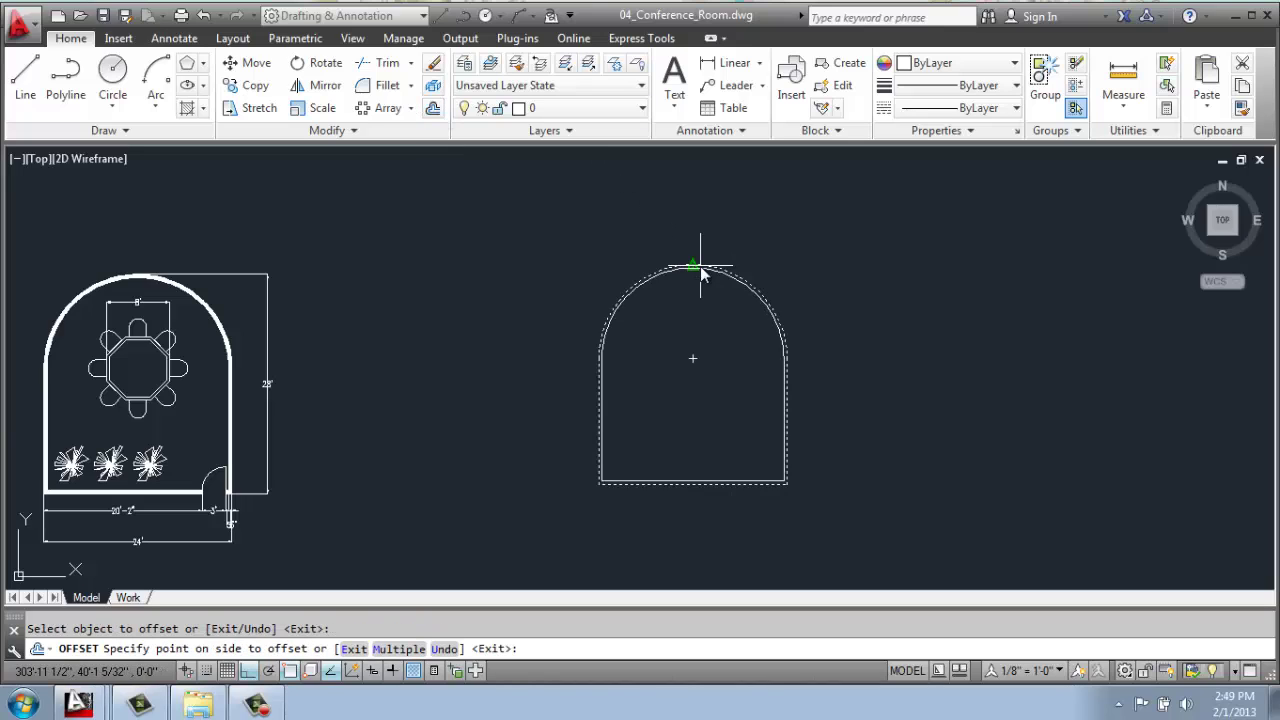
scroll(687, 279, up, 3)
scroll(672, 190, down, 1)
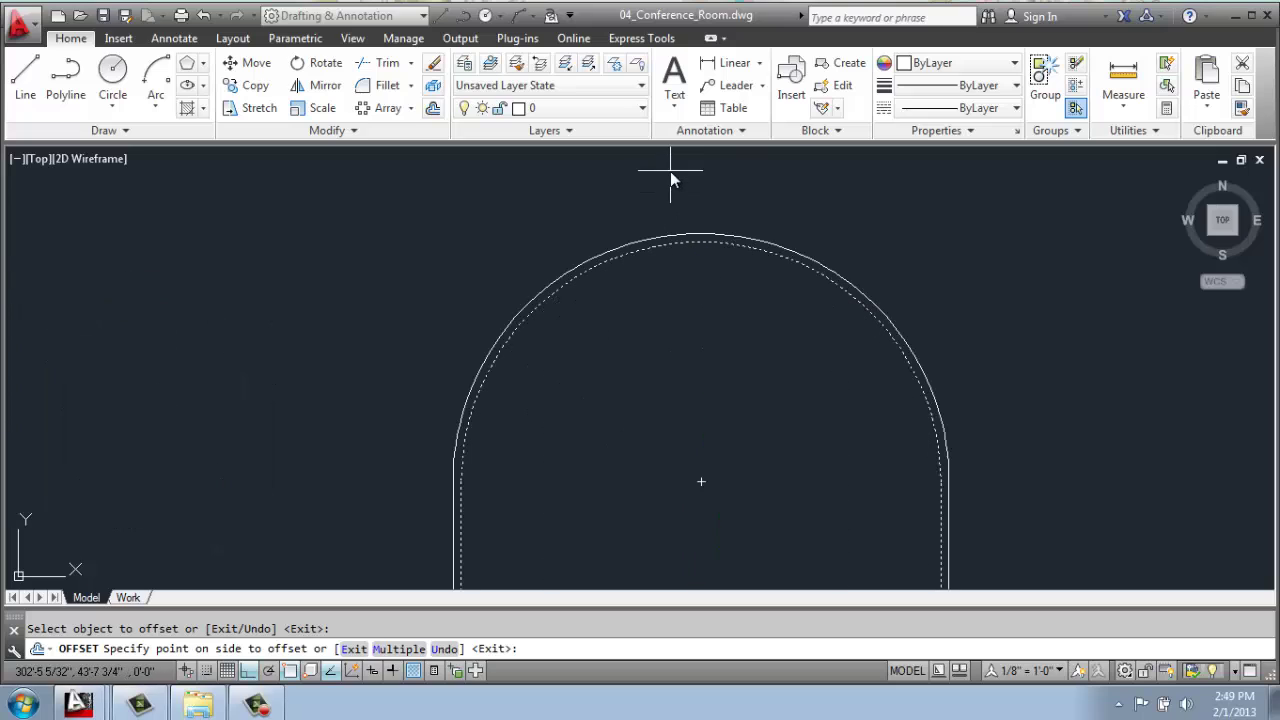
click(687, 307)
Step: Zoom and pan to frame both room outlines side by side
scroll(1200, 466, down, 4)
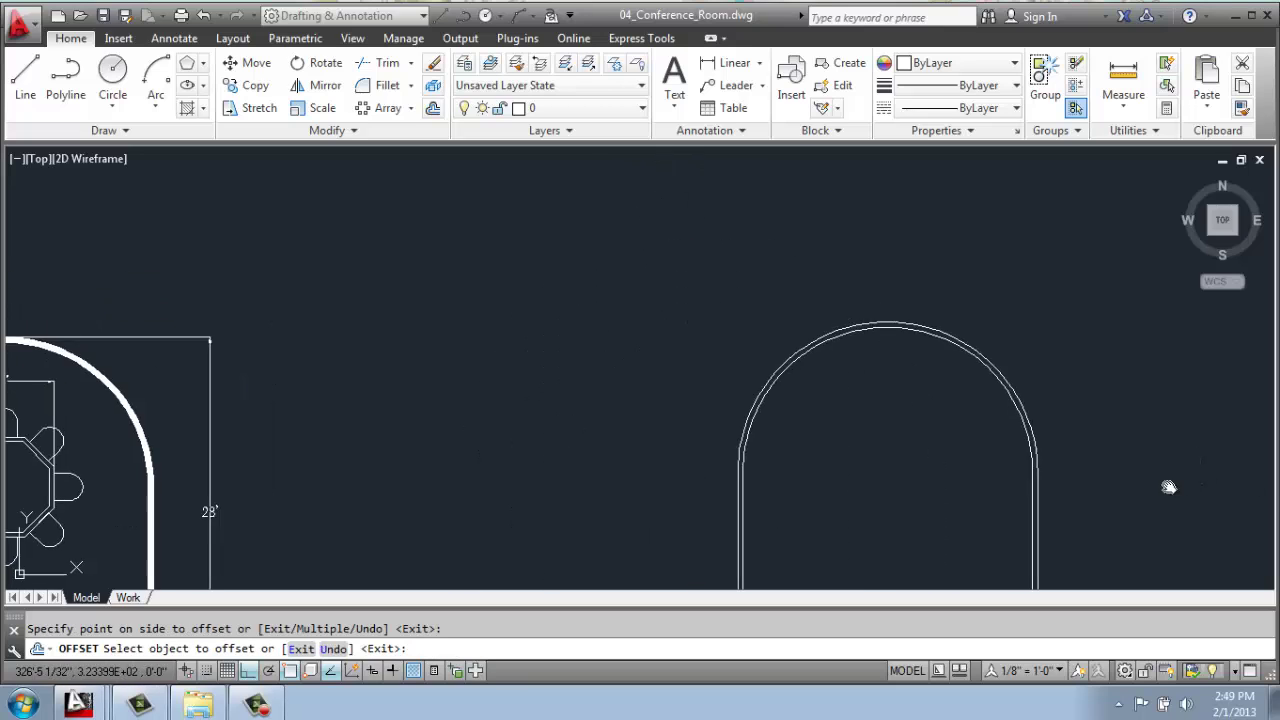
scroll(1035, 358, up, 2)
middle_drag(694, 411, 807, 399)
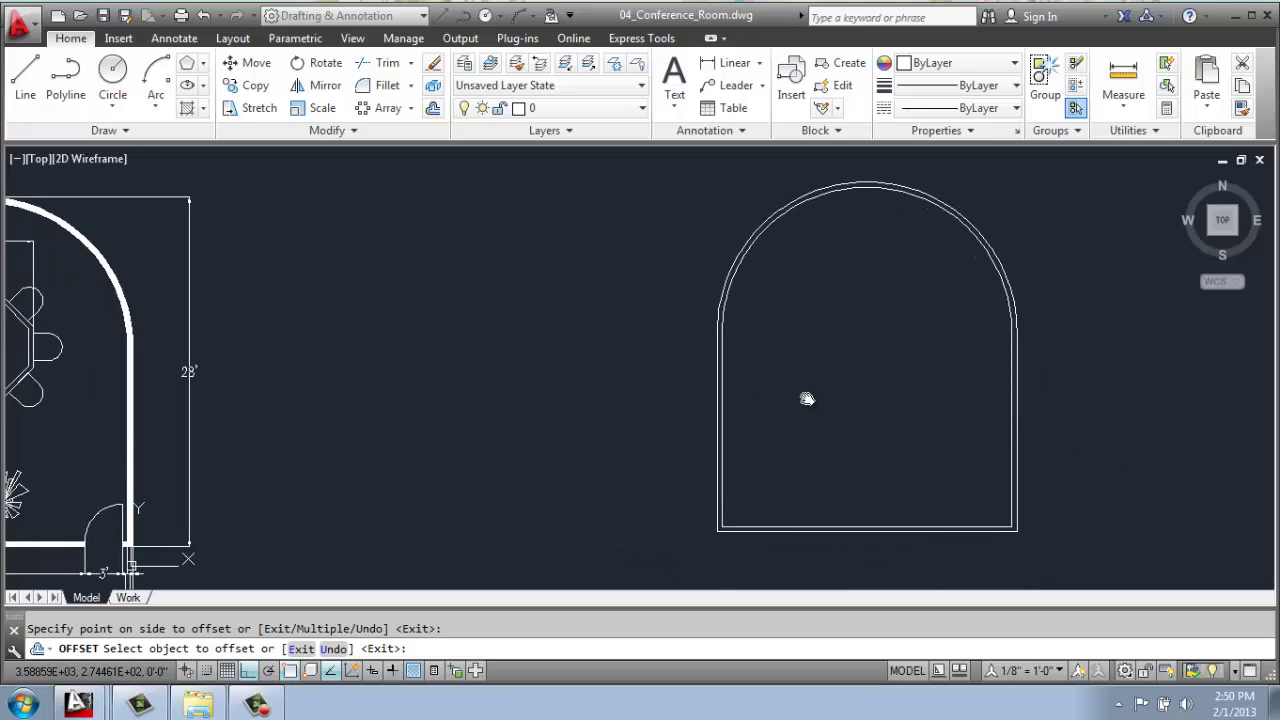
scroll(374, 451, up, 2)
scroll(114, 571, up, 2)
scroll(170, 517, up, 3)
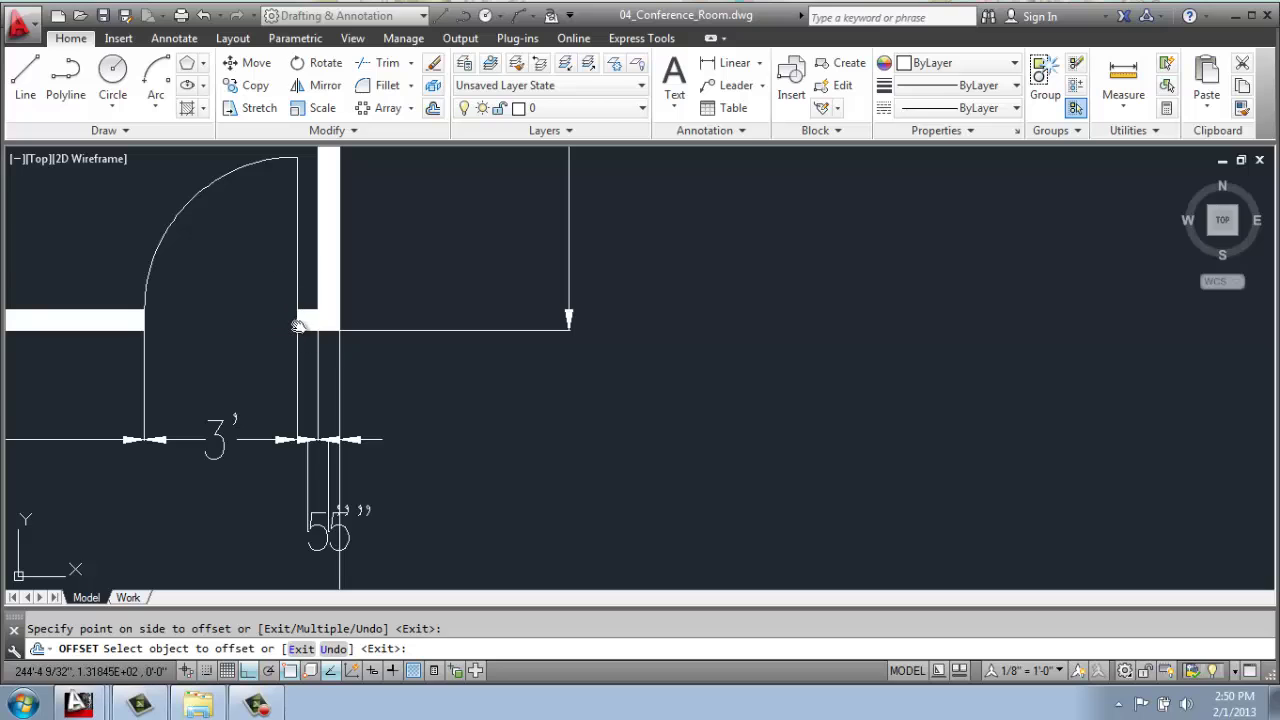
scroll(298, 326, down, 2)
scroll(298, 326, down, 4)
mouse_move(729, 206)
middle_down()
mouse_move(517, 337)
mouse_move(583, 320)
middle_up()
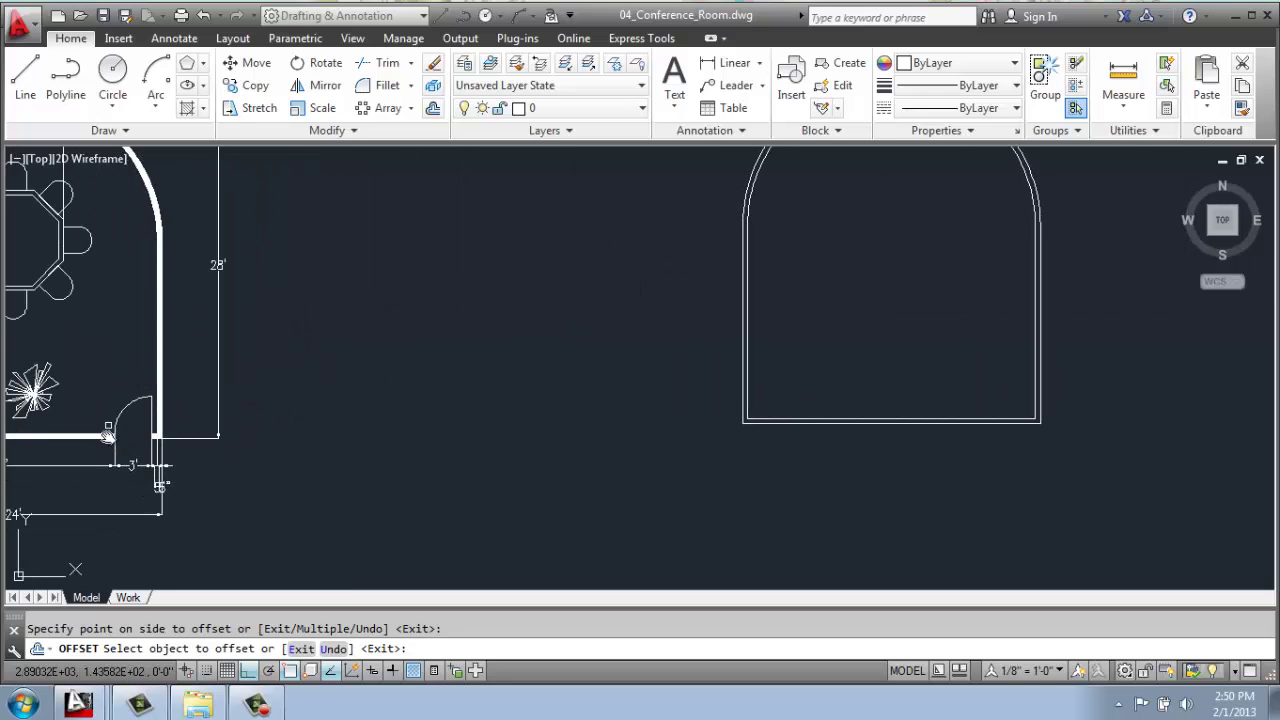
Step: Draw a 5-inch line across the bottom wall, 5 inches from the inner bottom-right corner
middle_drag(886, 323, 711, 371)
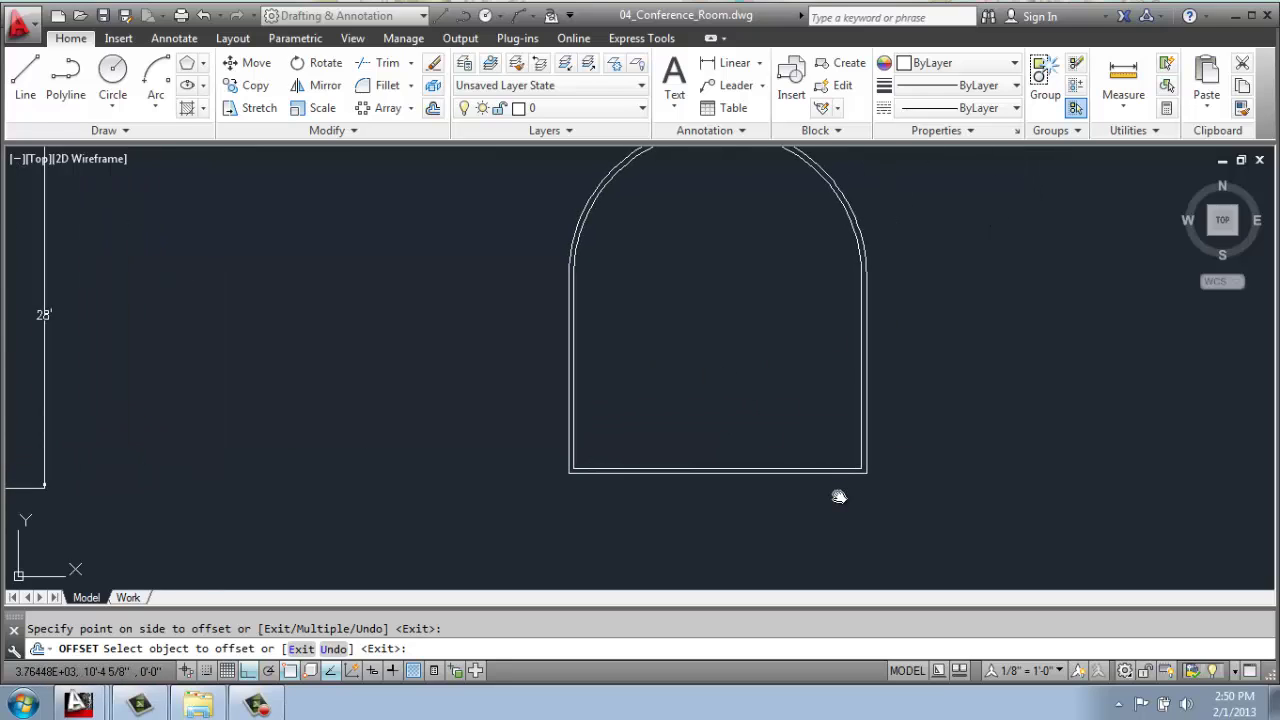
scroll(837, 494, up, 4)
click(25, 78)
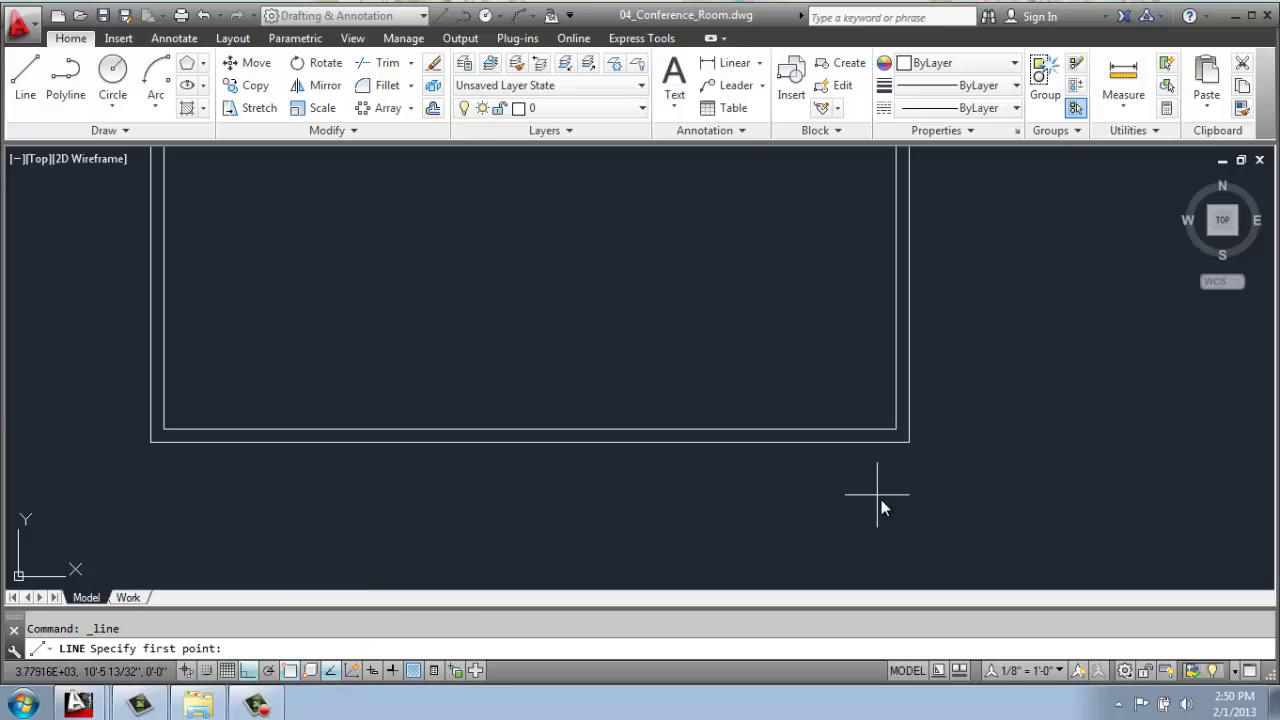
scroll(910, 495, up, 2)
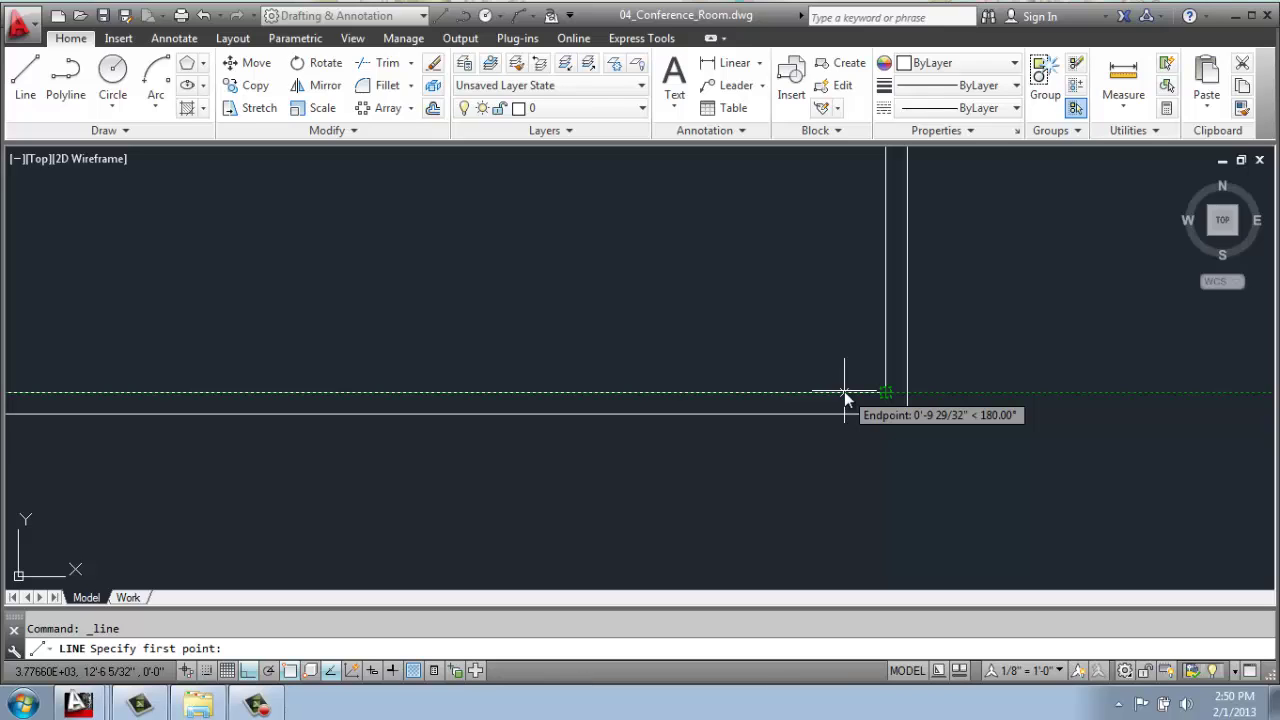
text(5)
key(Return)
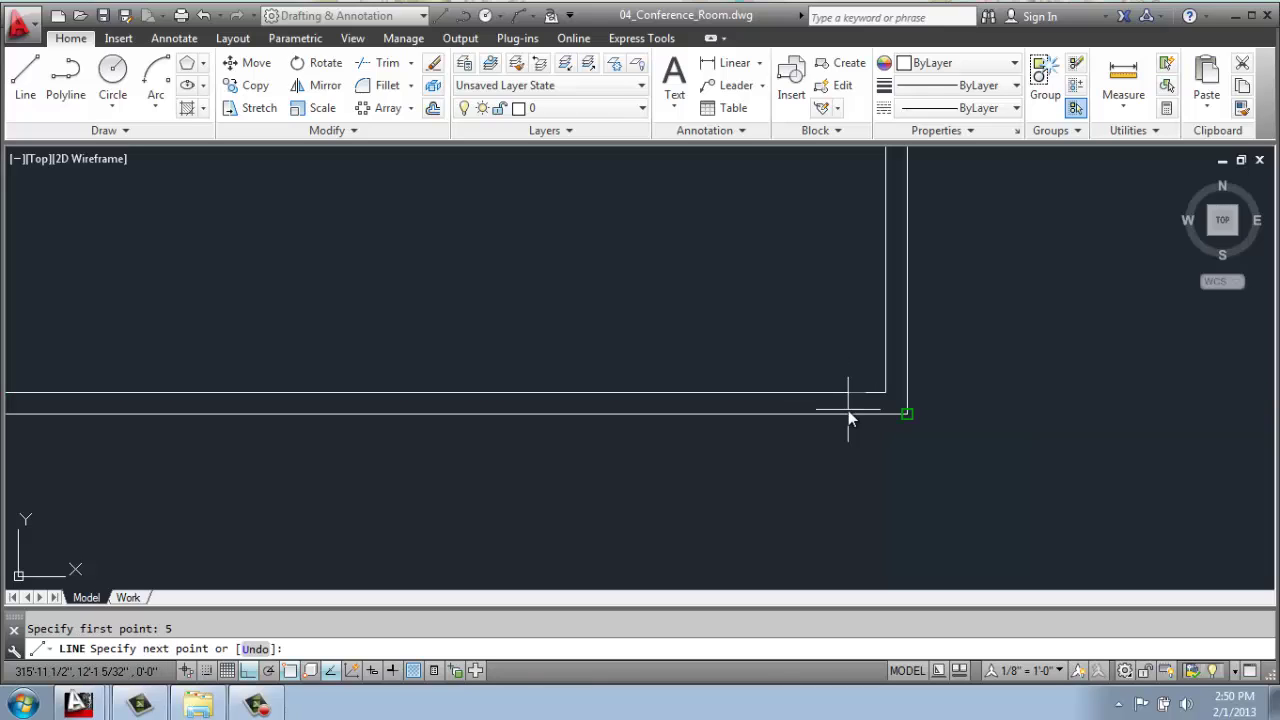
scroll(858, 398, up, 4)
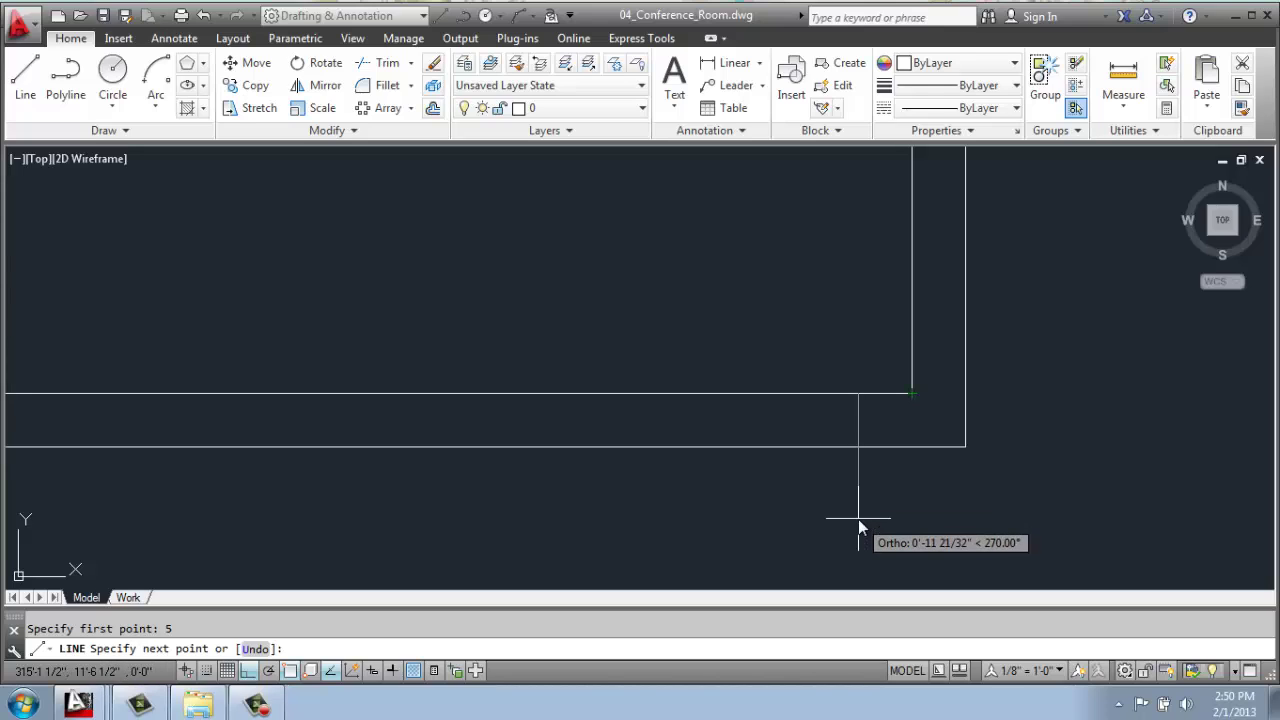
text(5)
key(Return)
key(Return)
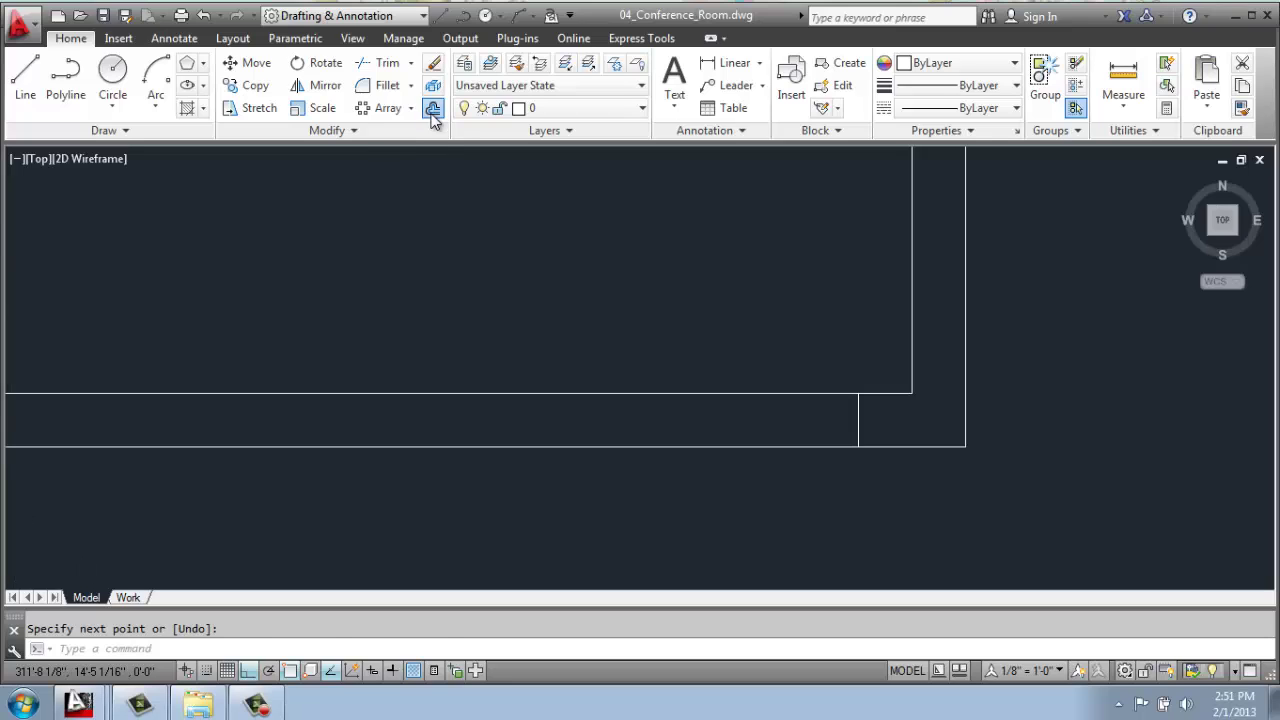
Step: Offset the short cross-wall line 36 inches to the left as the doorway's other edge
click(432, 112)
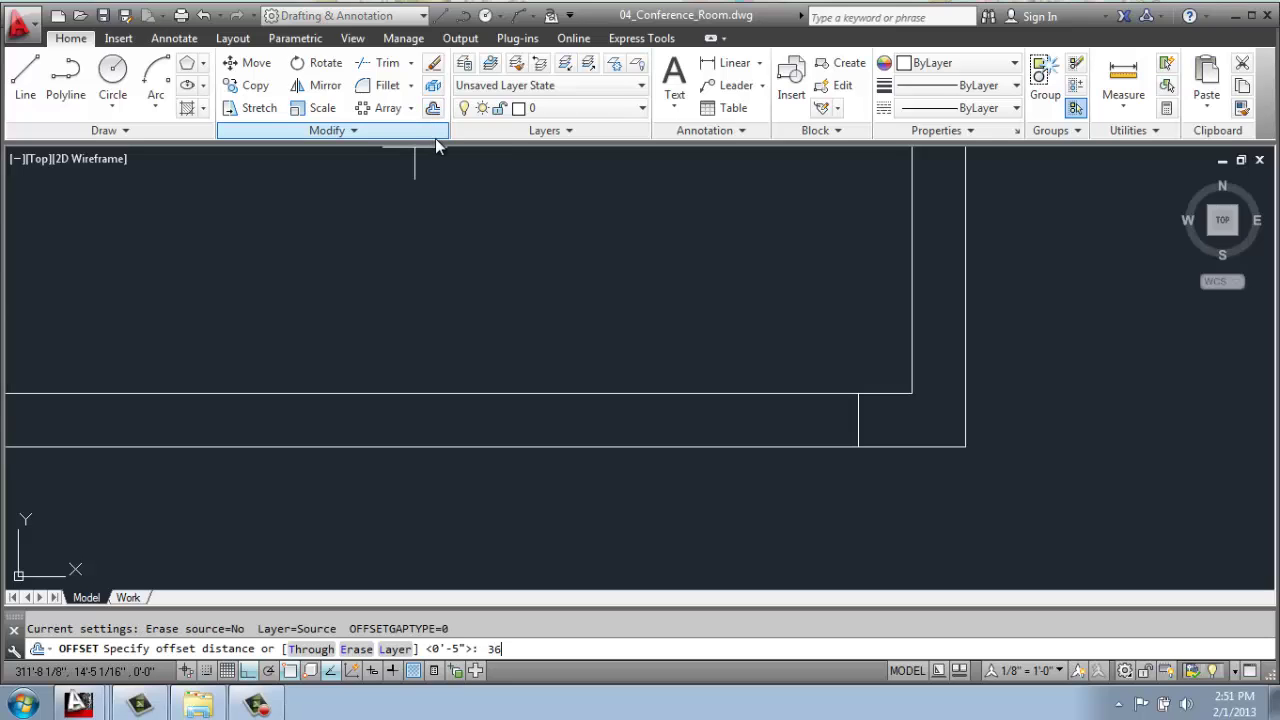
key(Return)
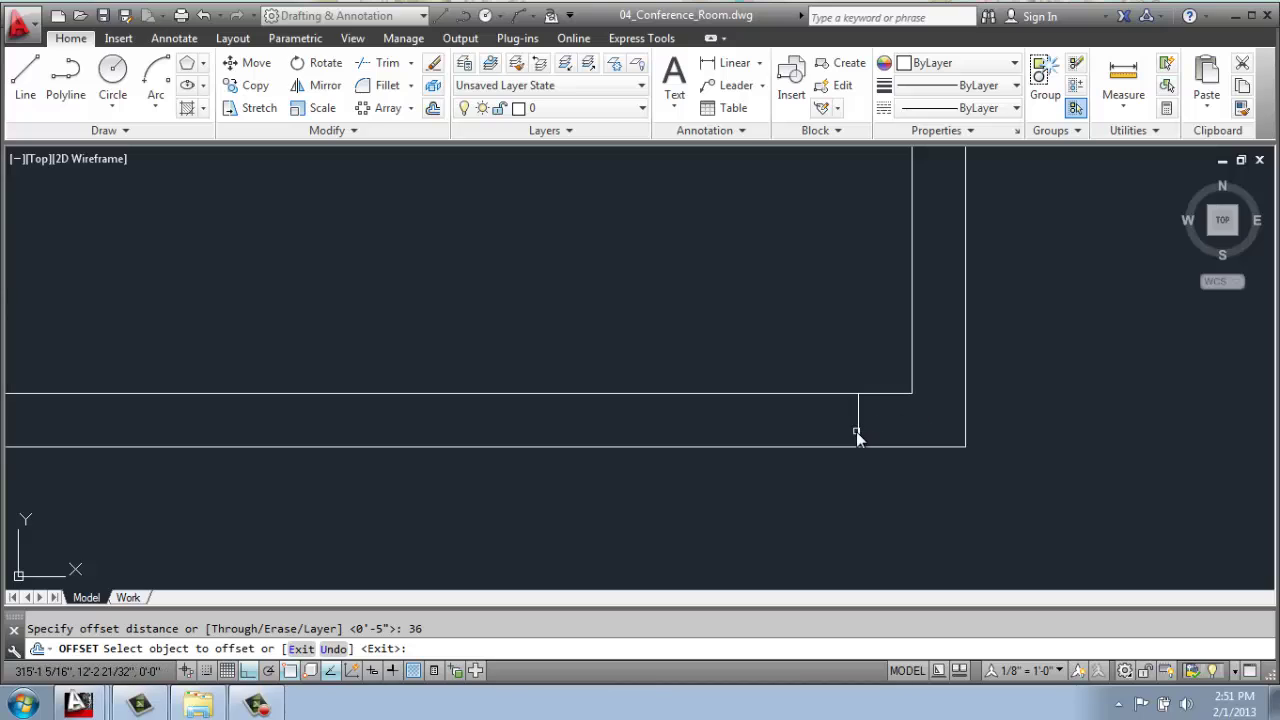
click(857, 432)
click(333, 432)
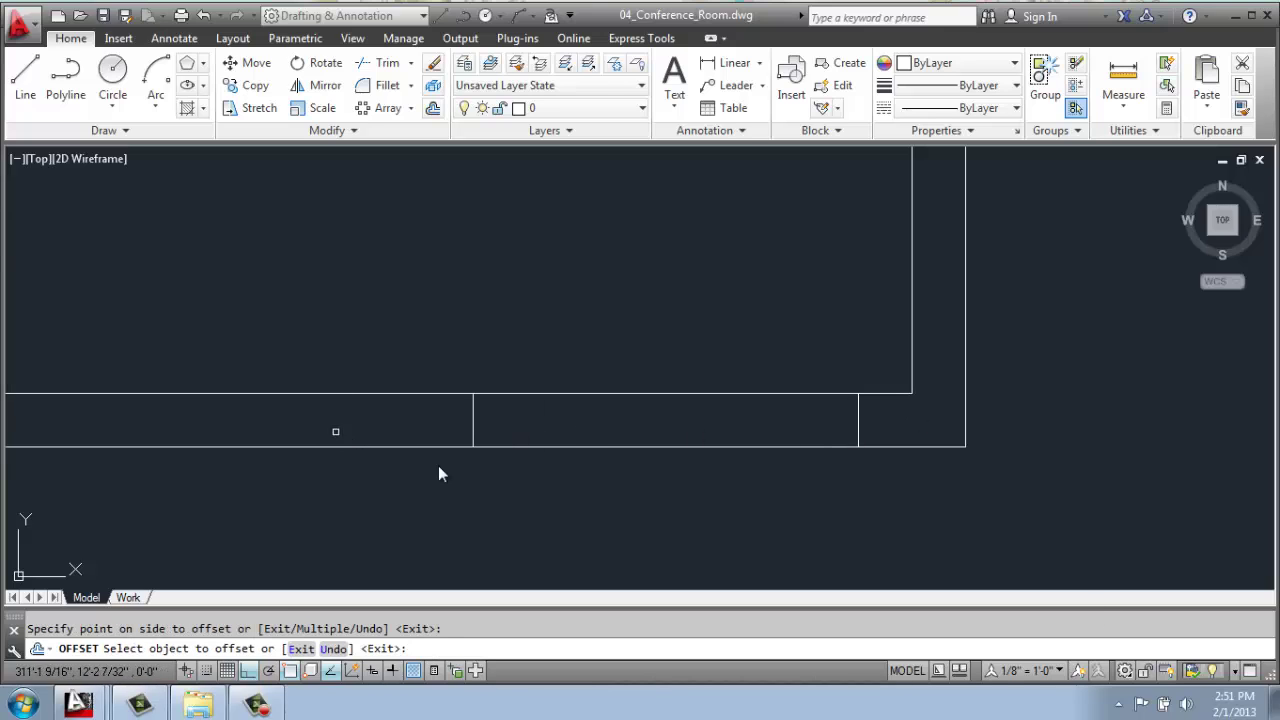
scroll(940, 550, down, 7)
scroll(941, 516, up, 4)
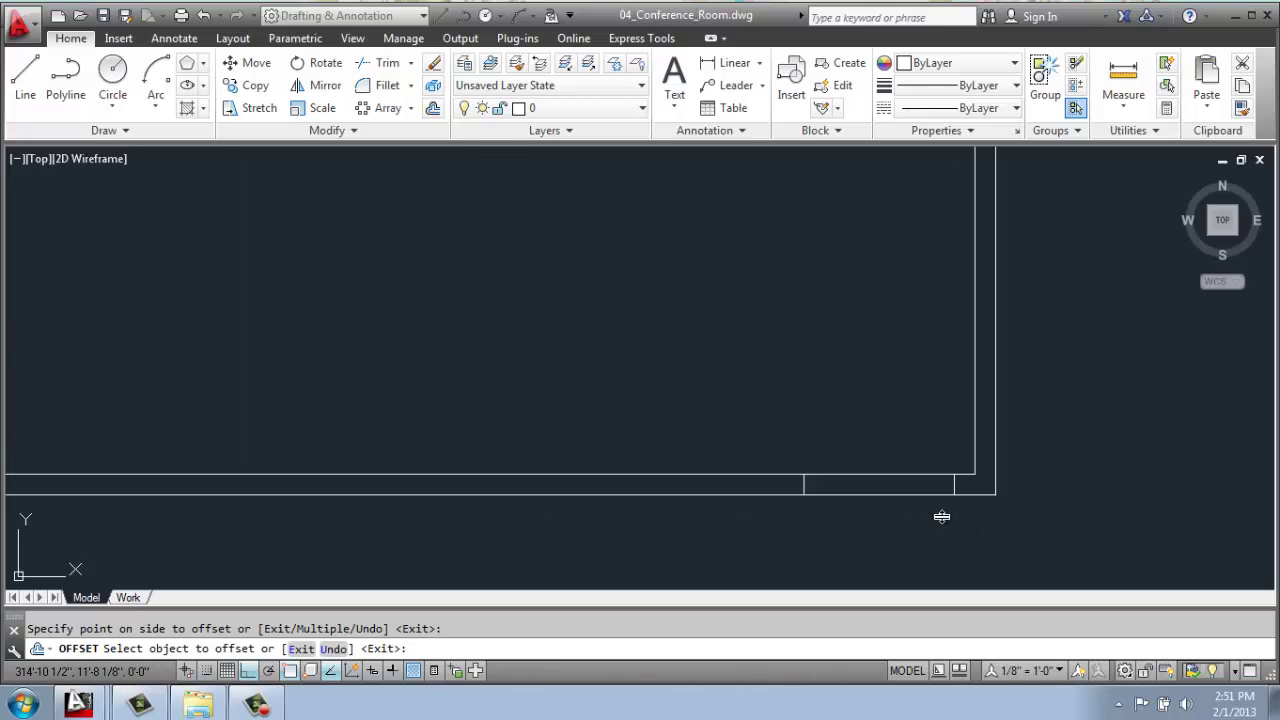
key(Escape)
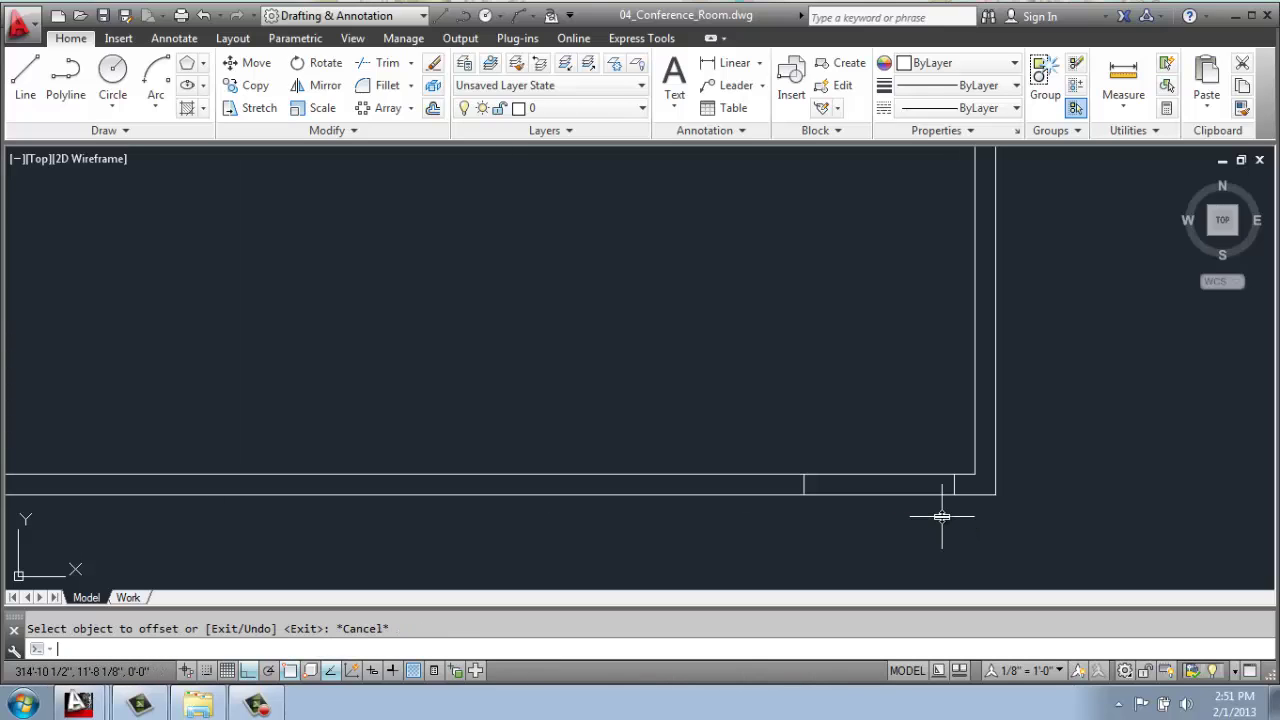
Step: Trim both bottom wall lines between the two door edges to open the doorway
click(382, 62)
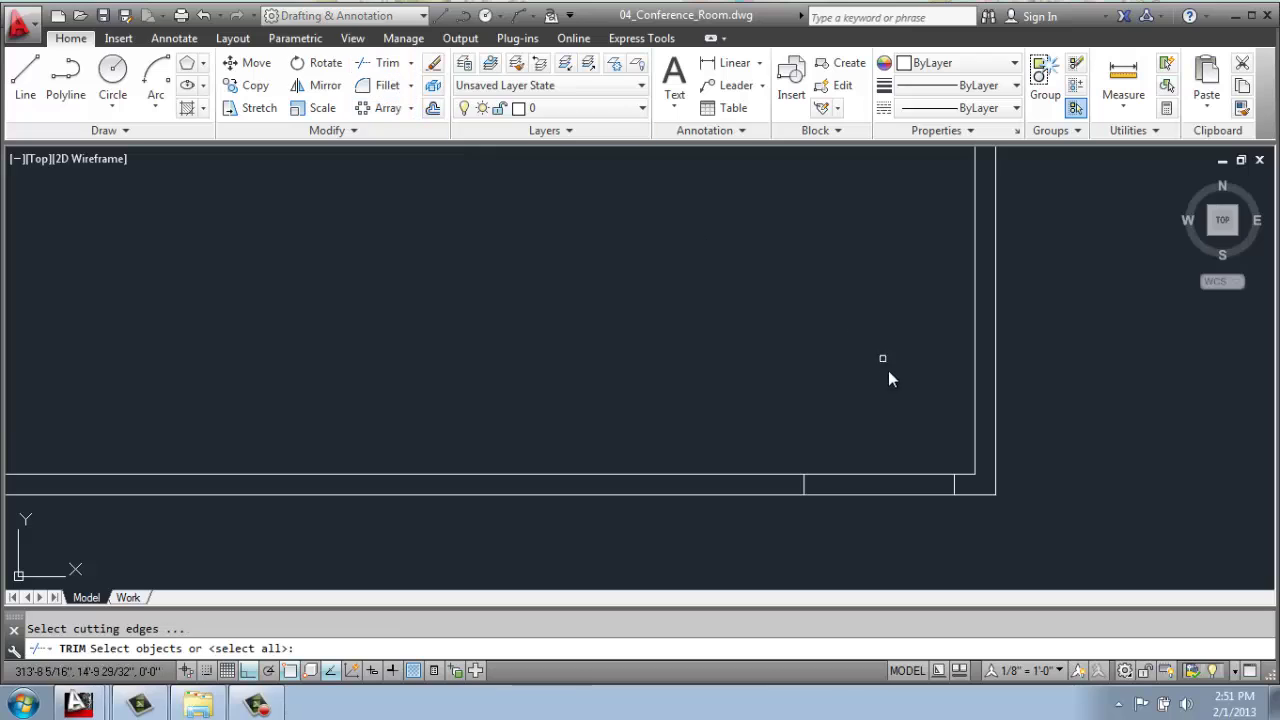
click(962, 460)
click(778, 527)
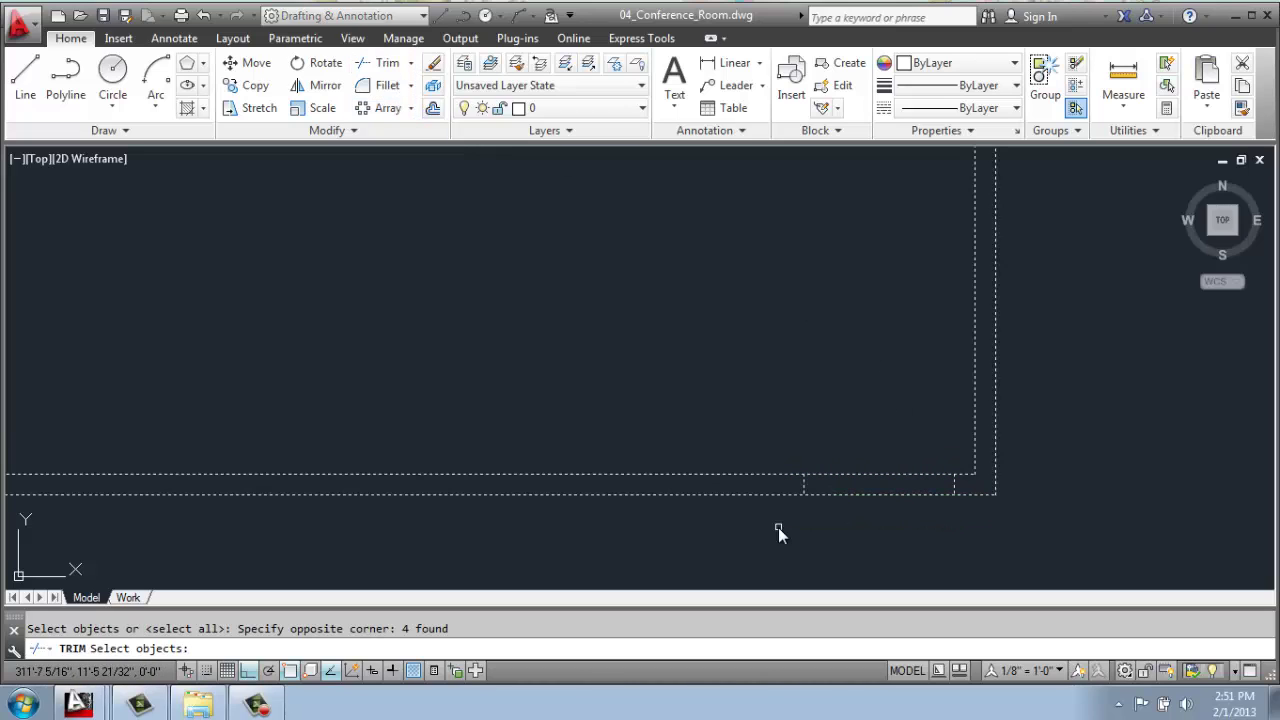
key(Return)
click(864, 474)
click(859, 494)
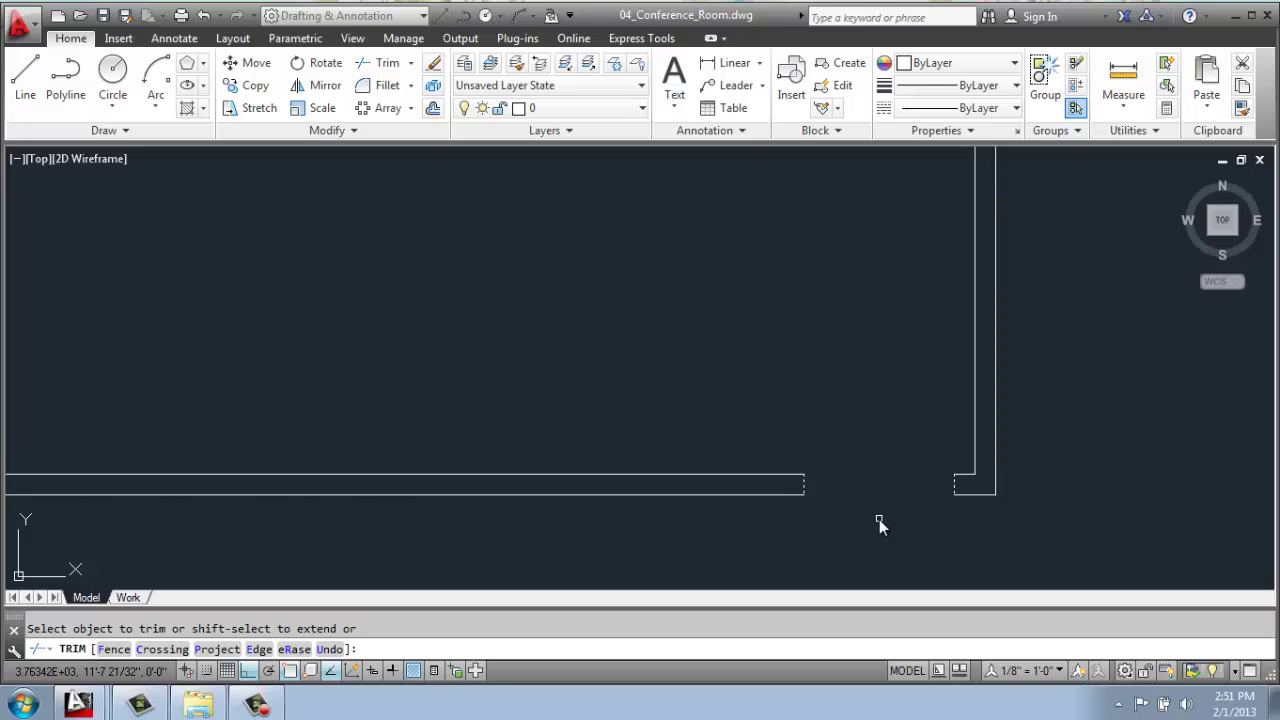
key(Return)
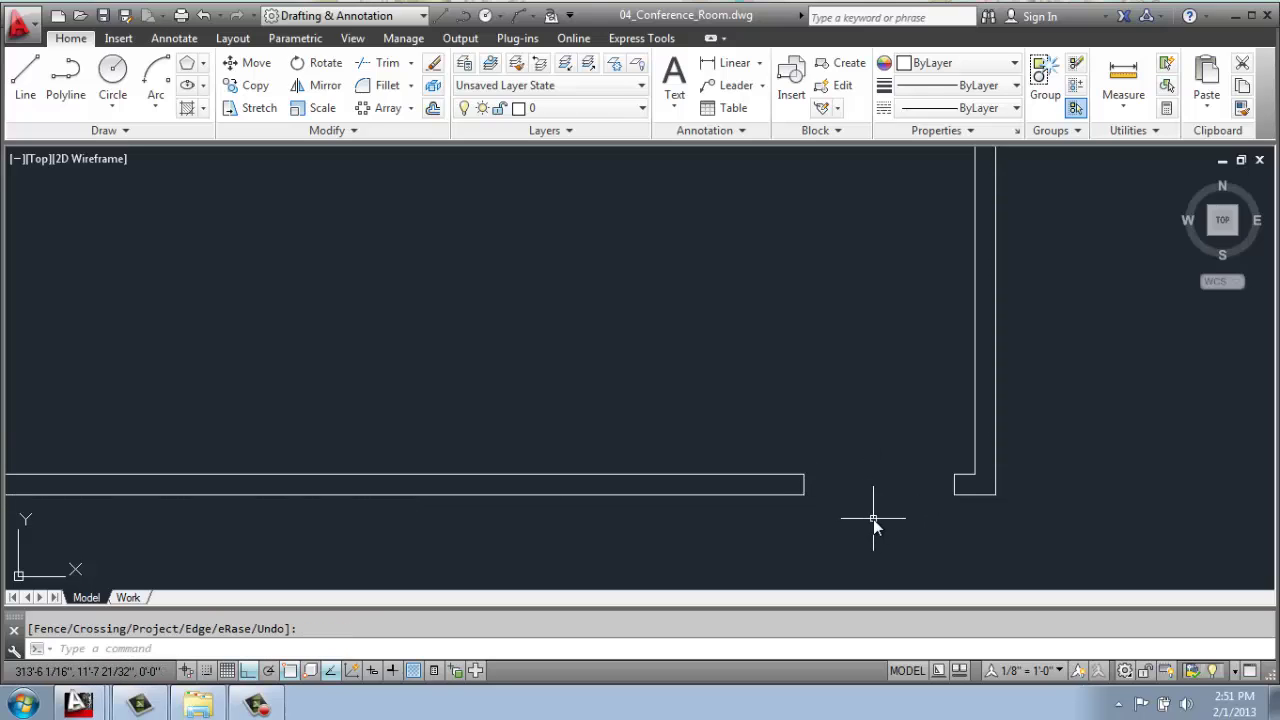
Step: Draw a 36-inch vertical door leaf line up from the wall end
click(25, 75)
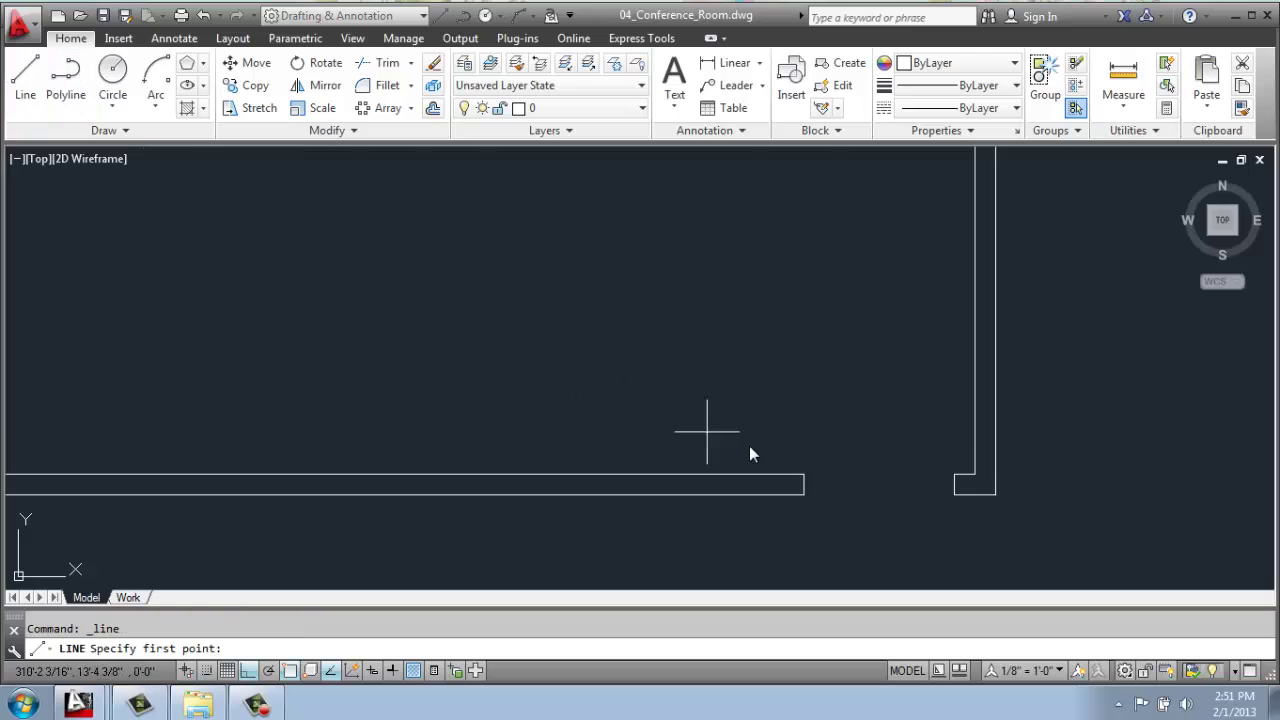
click(955, 474)
text(36)
key(Return)
key(Return)
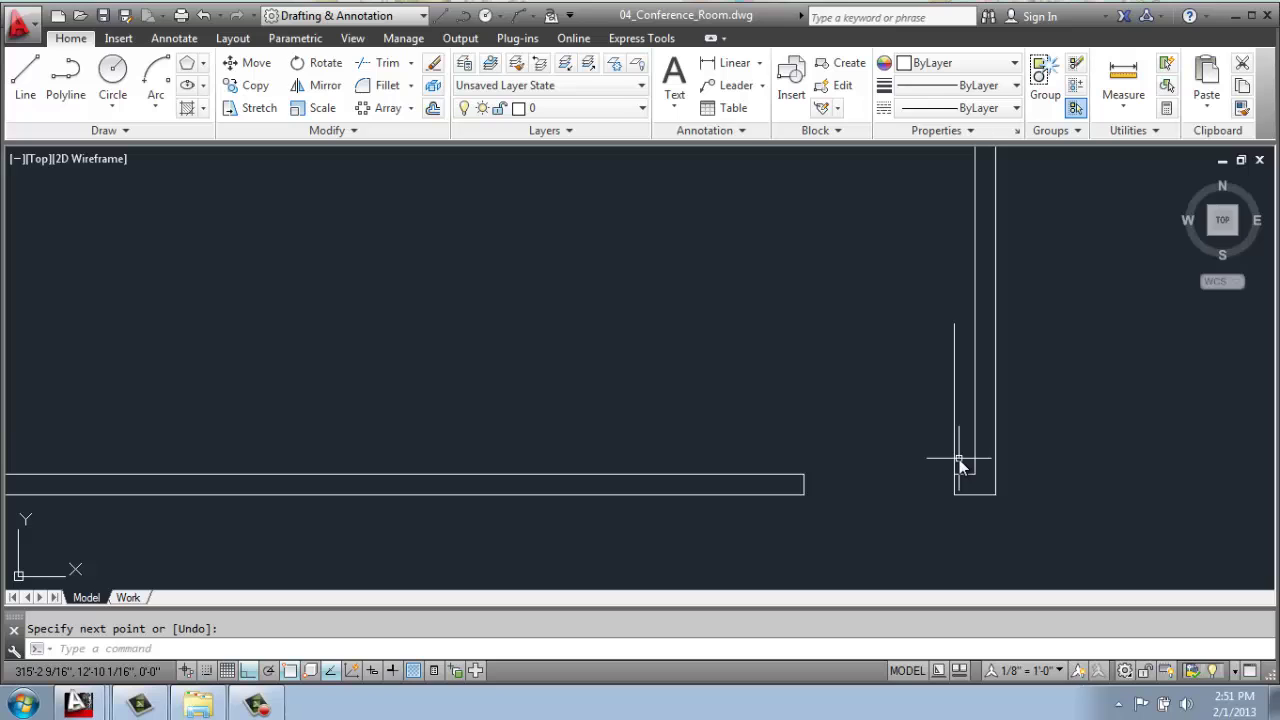
scroll(959, 459, down, 2)
scroll(770, 426, down, 1)
middle_drag(697, 409, 851, 428)
scroll(845, 428, down, 1)
middle_drag(297, 458, 420, 463)
scroll(243, 466, up, 5)
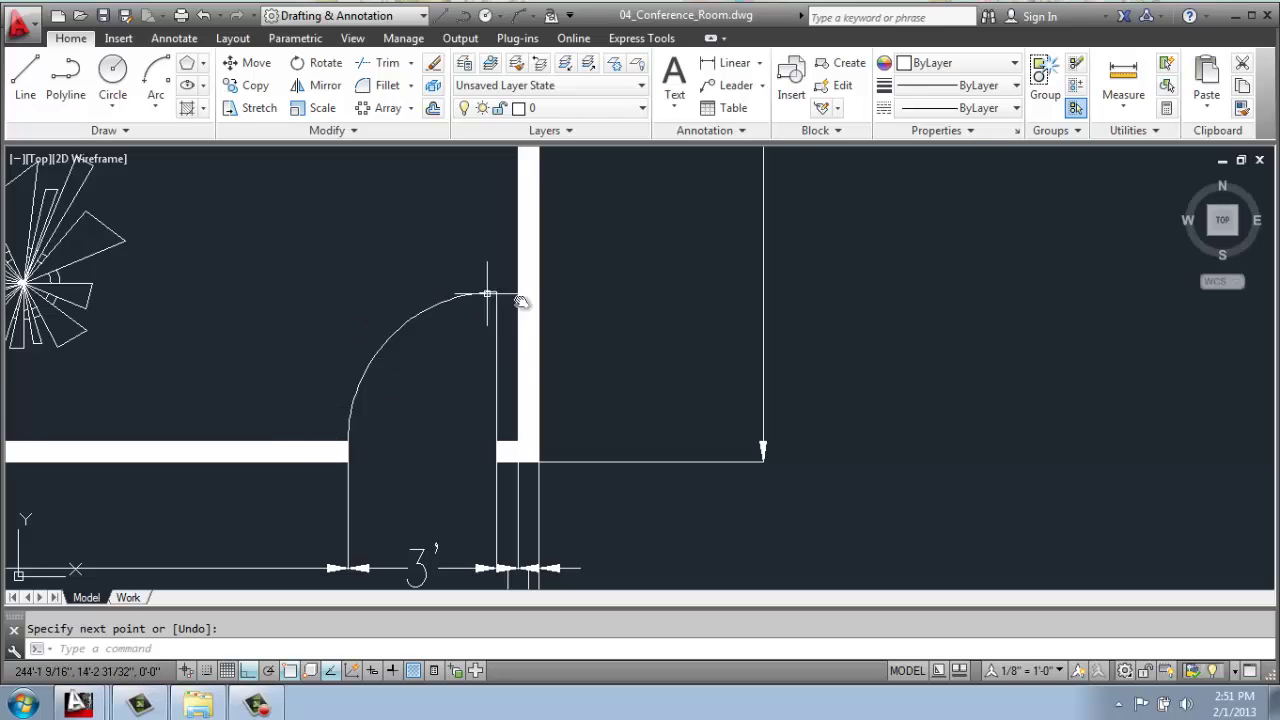
scroll(371, 457, down, 5)
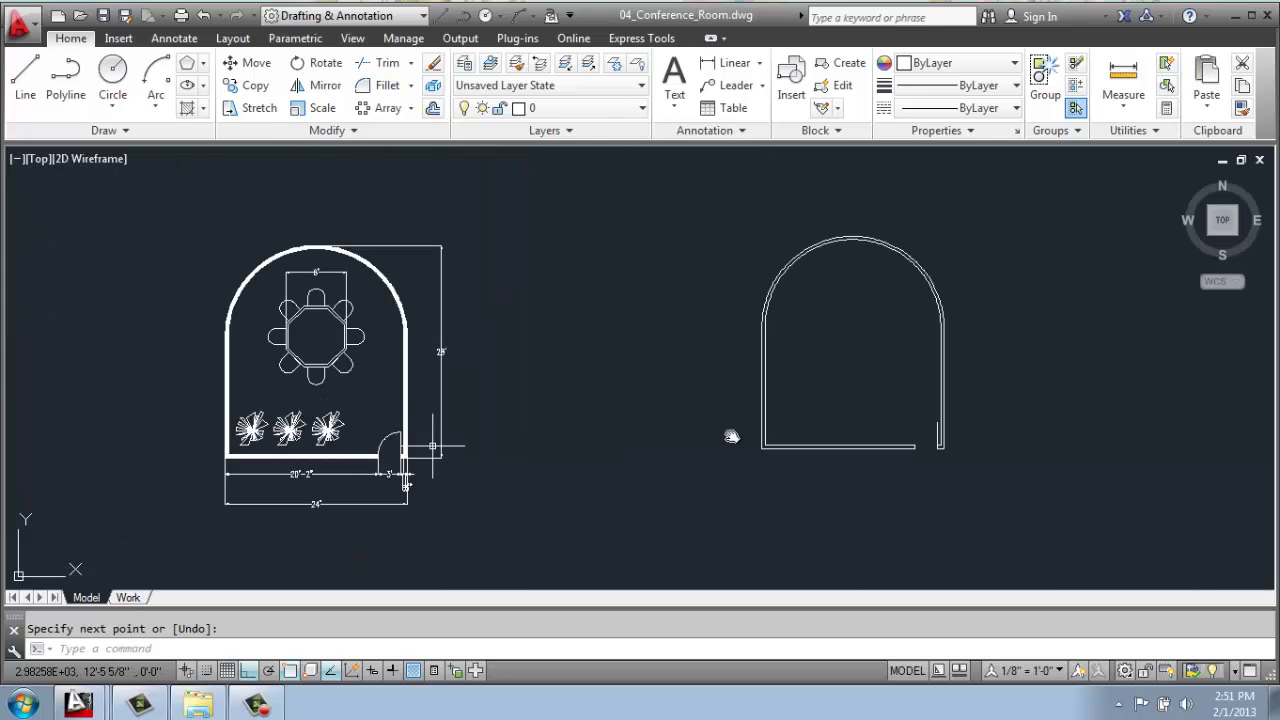
scroll(818, 430, up, 6)
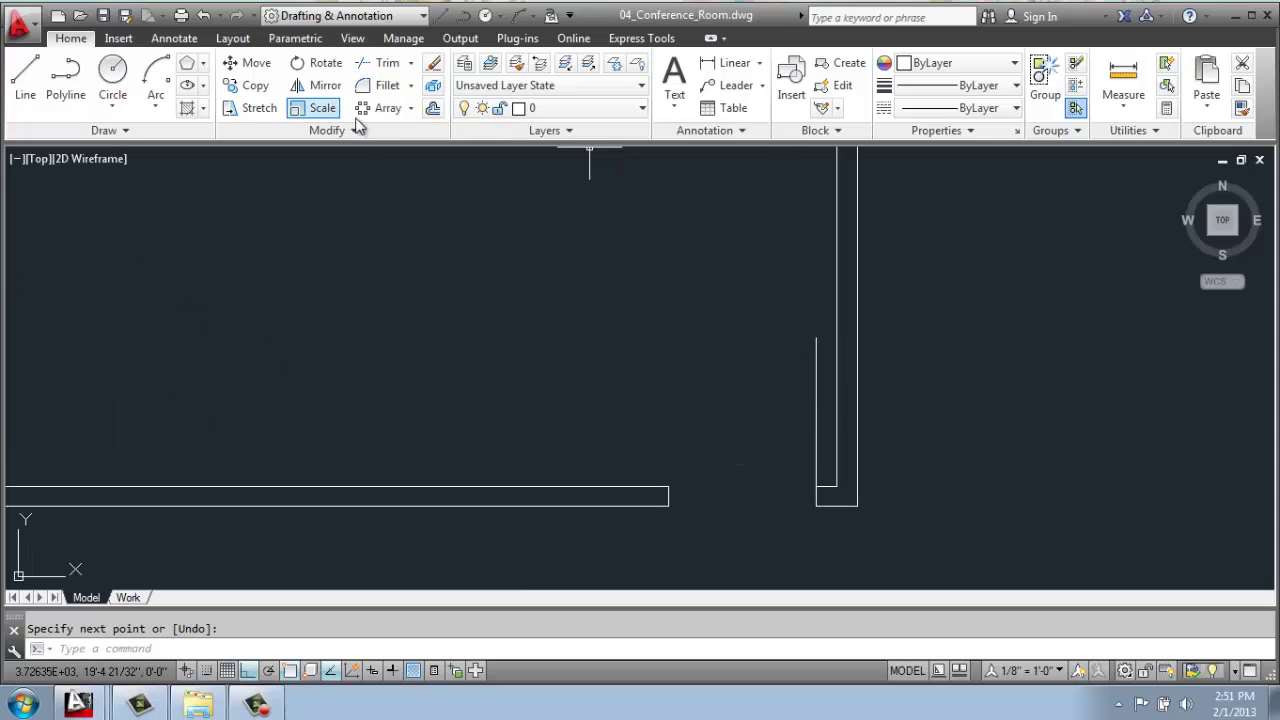
Step: Draw a start-centre-end arc from the door leaf's top to the opposite jamb as the swing
click(151, 111)
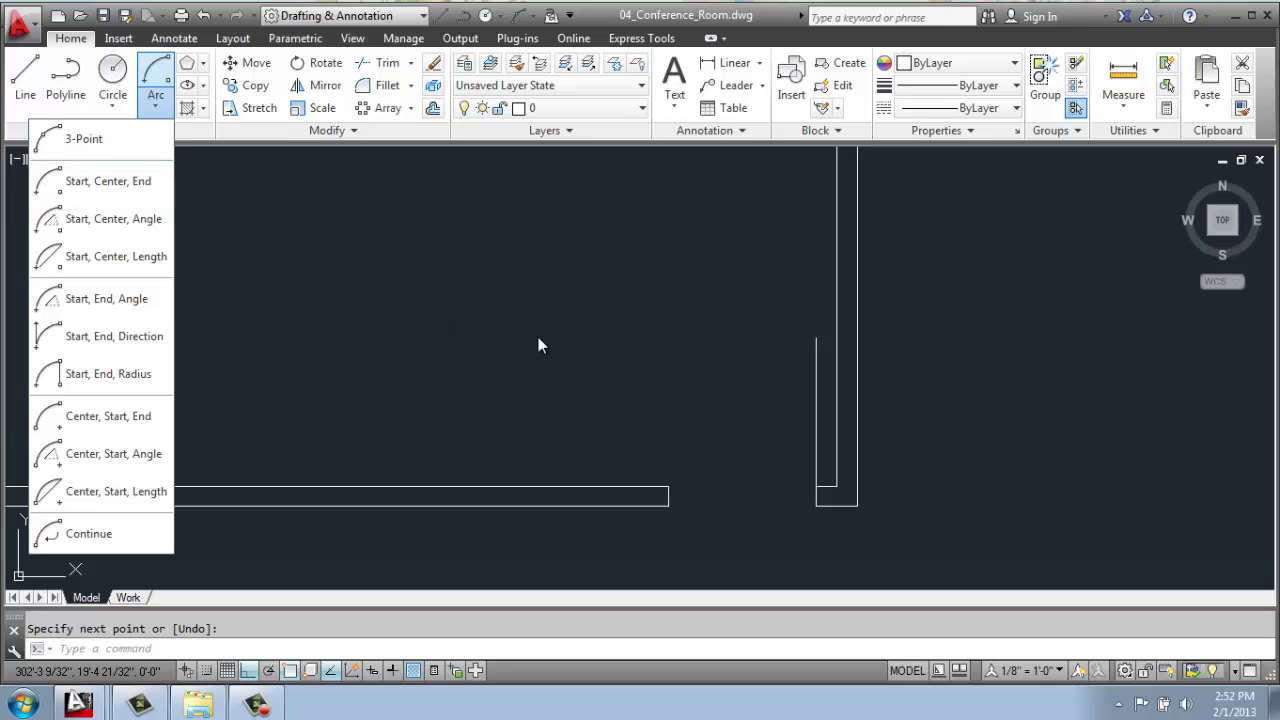
click(96, 188)
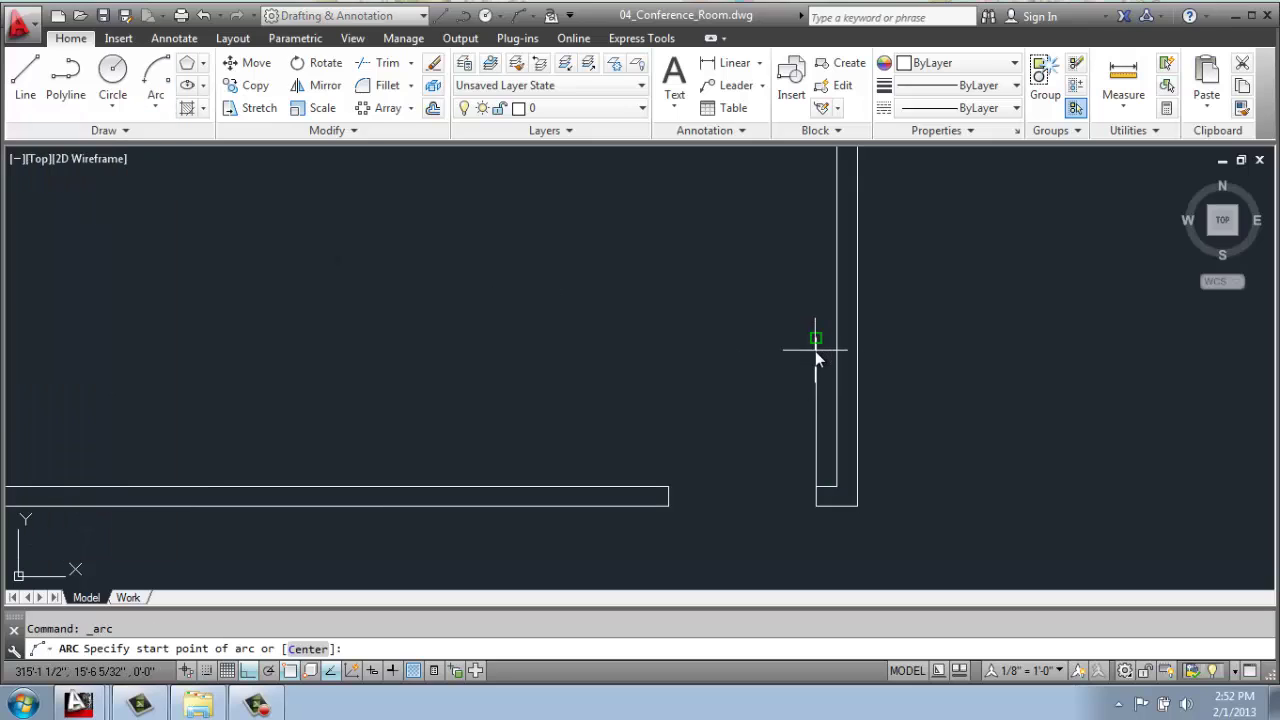
click(816, 340)
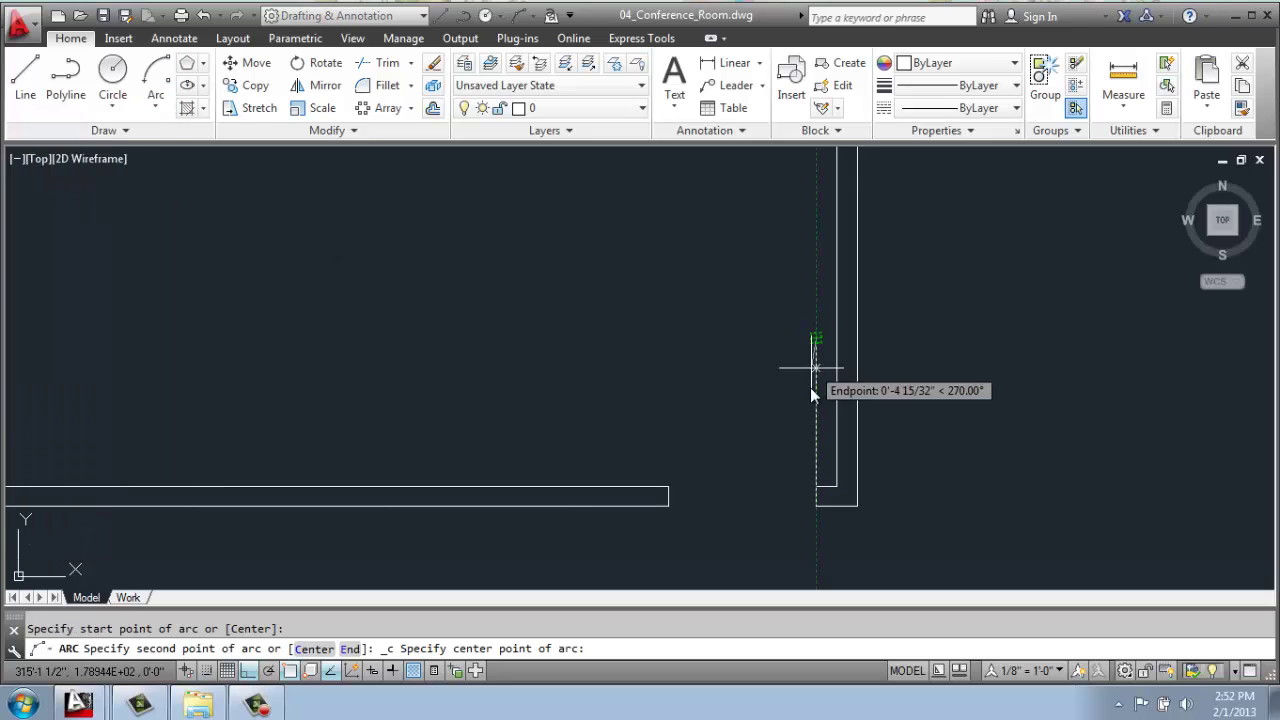
click(816, 488)
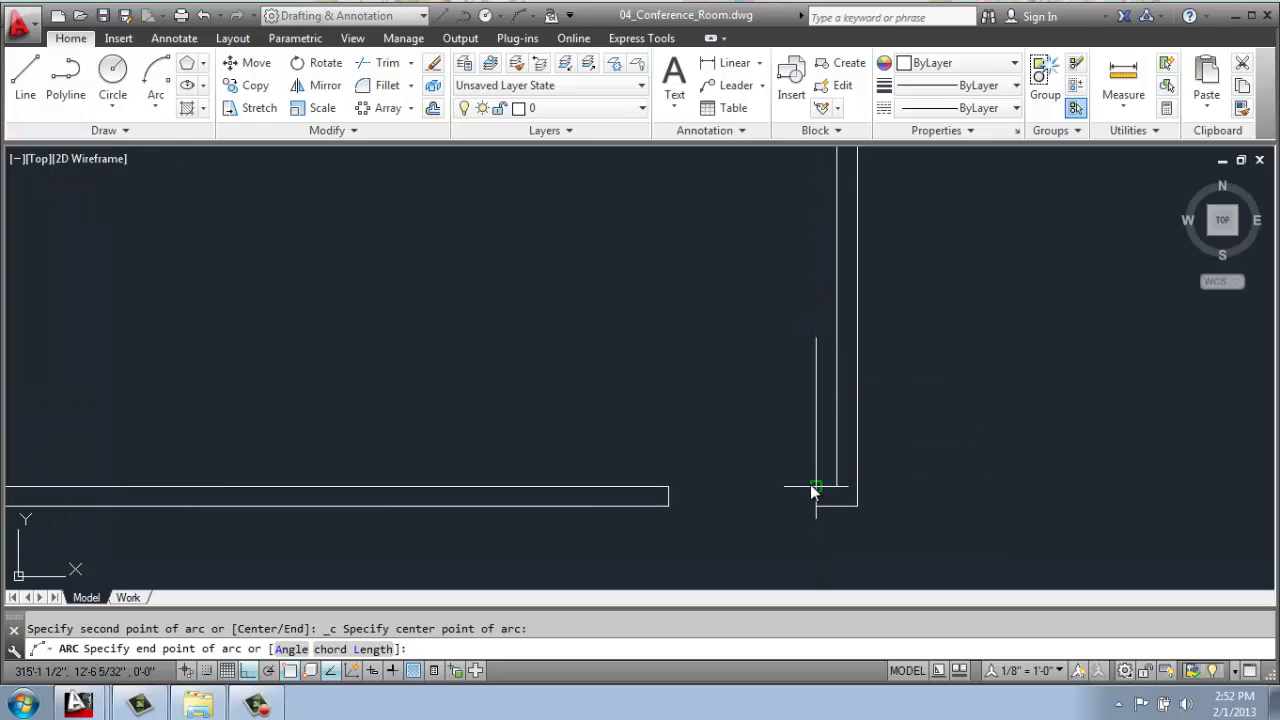
click(669, 487)
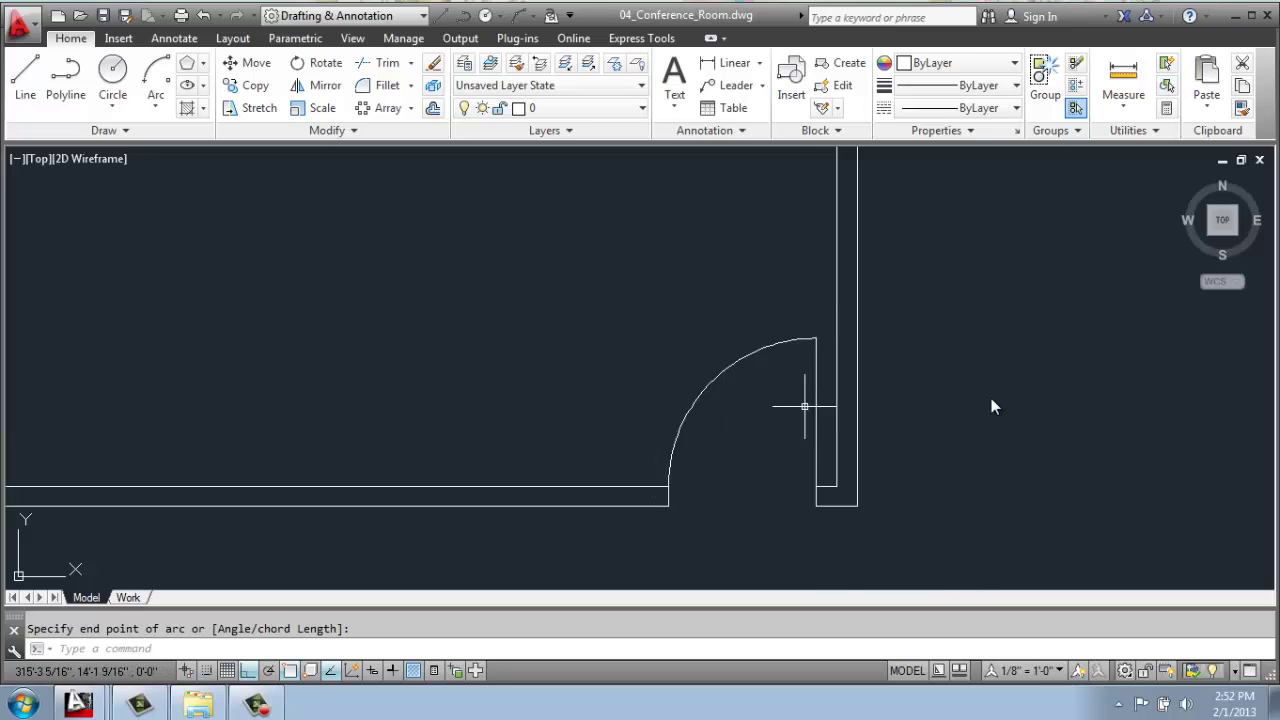
scroll(901, 403, down, 3)
middle_drag(886, 343, 900, 380)
scroll(832, 356, down, 2)
middle_drag(772, 327, 840, 377)
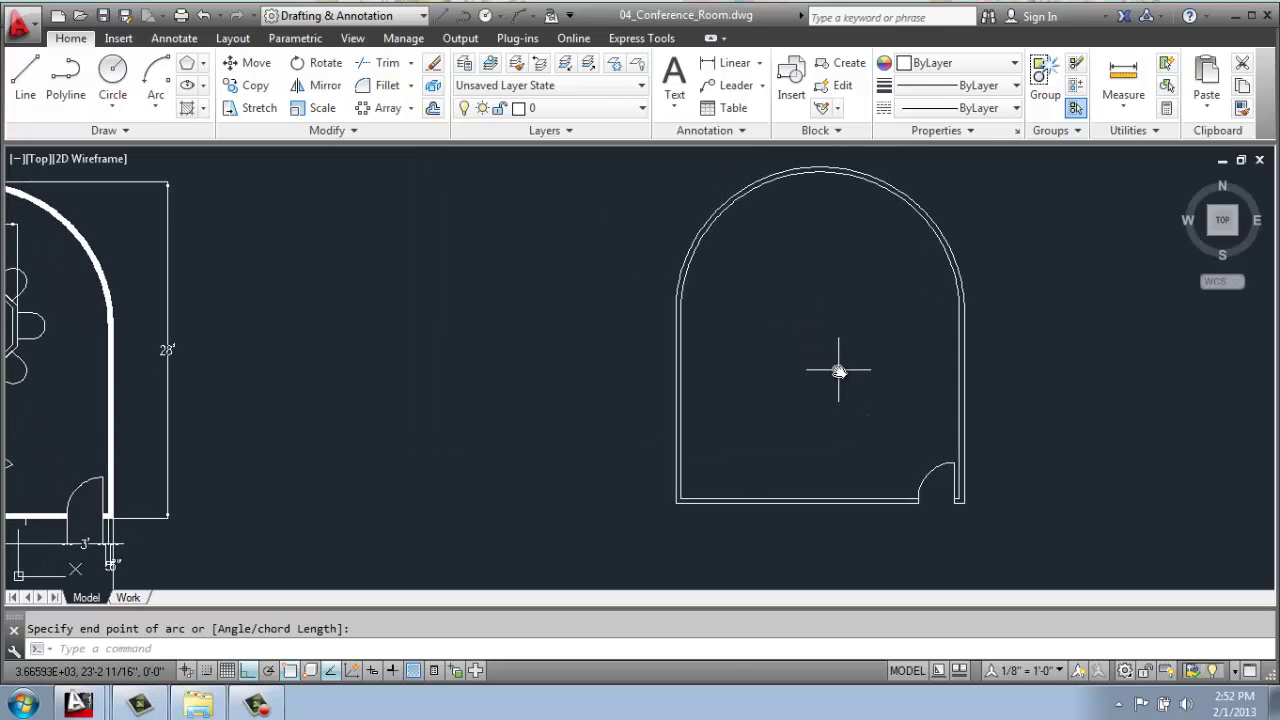
scroll(811, 354, down, 2)
middle_drag(766, 343, 766, 369)
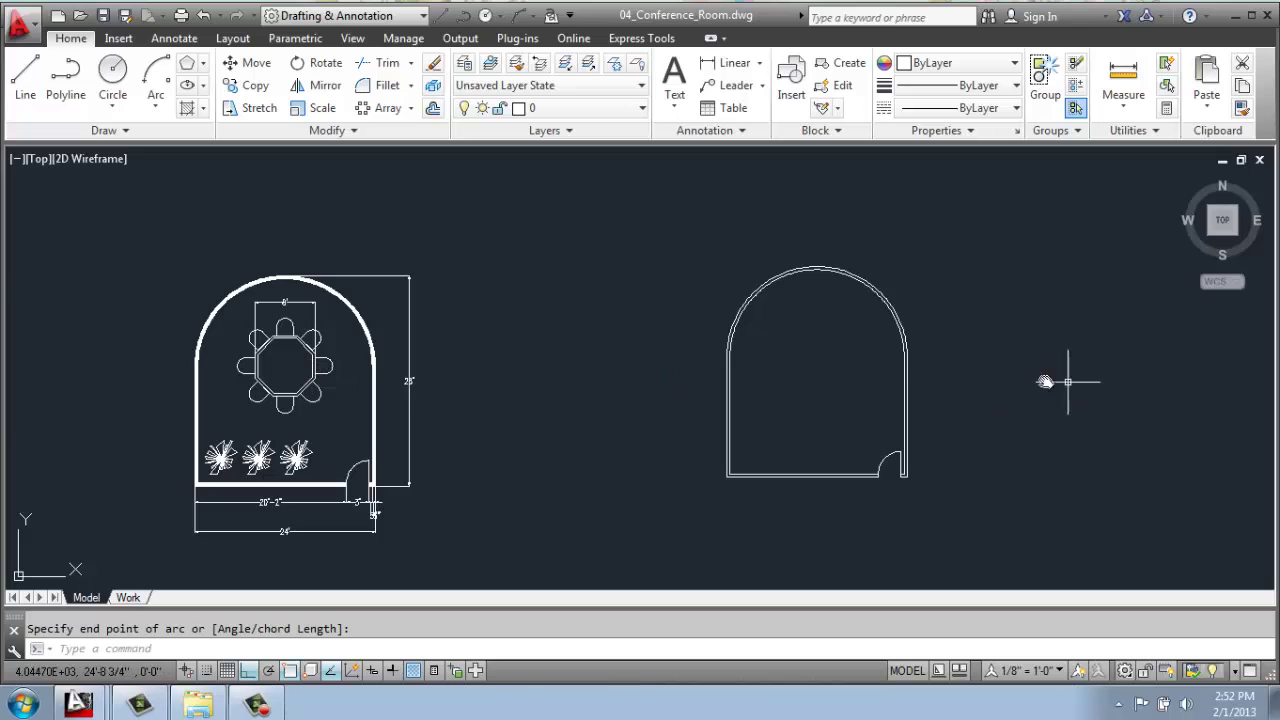
scroll(935, 365, up, 2)
Step: Draw an 8-sided polygon circumscribed about a 4' radius in the room's upper middle
middle_drag(929, 363, 825, 366)
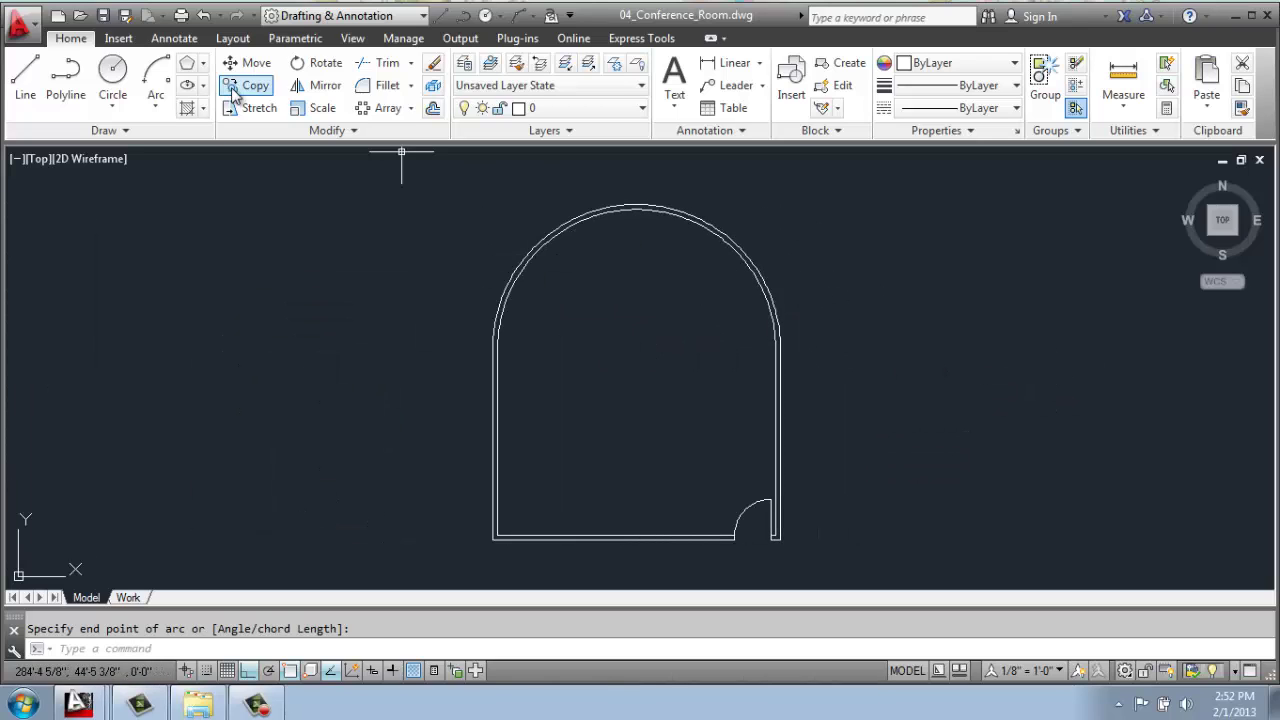
click(203, 66)
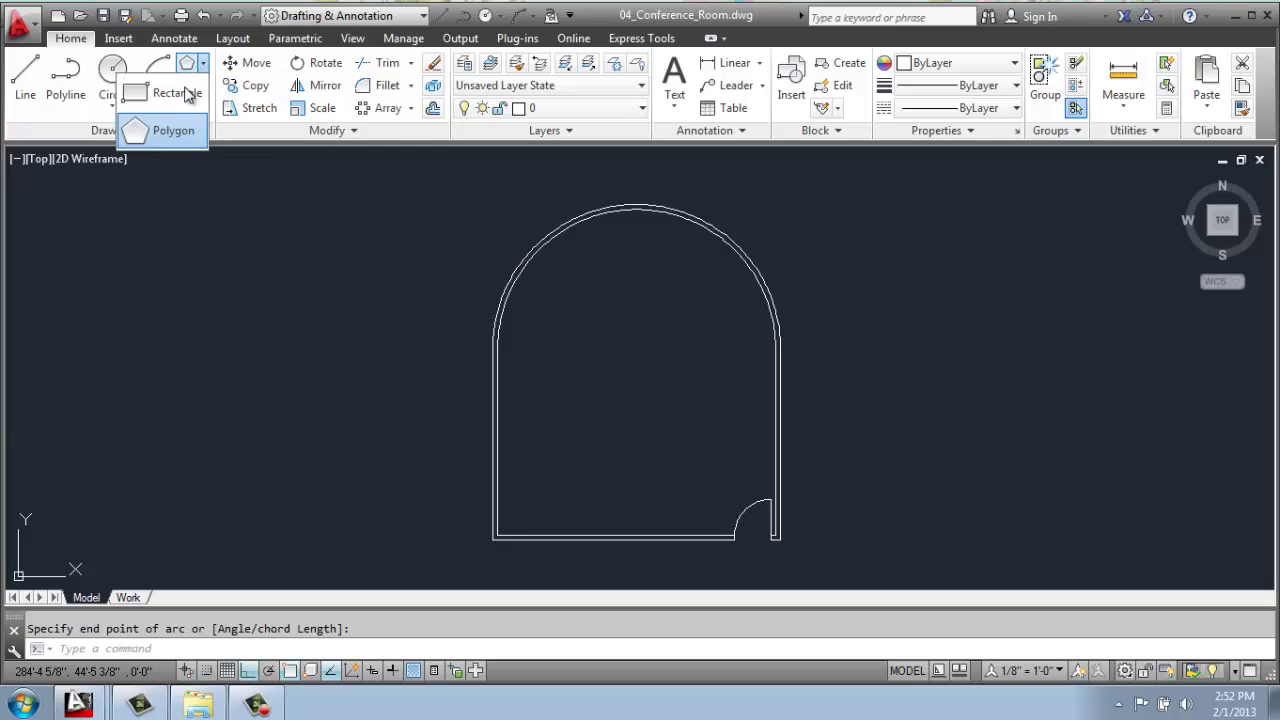
click(181, 130)
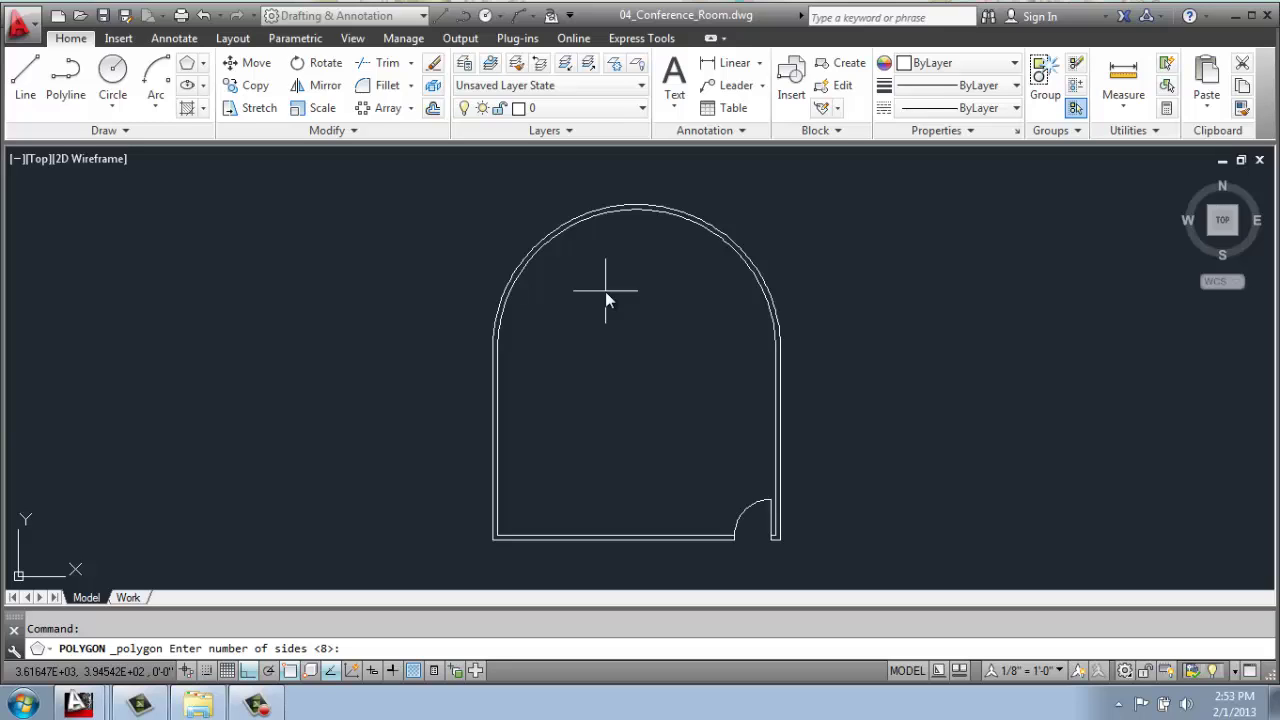
key(Return)
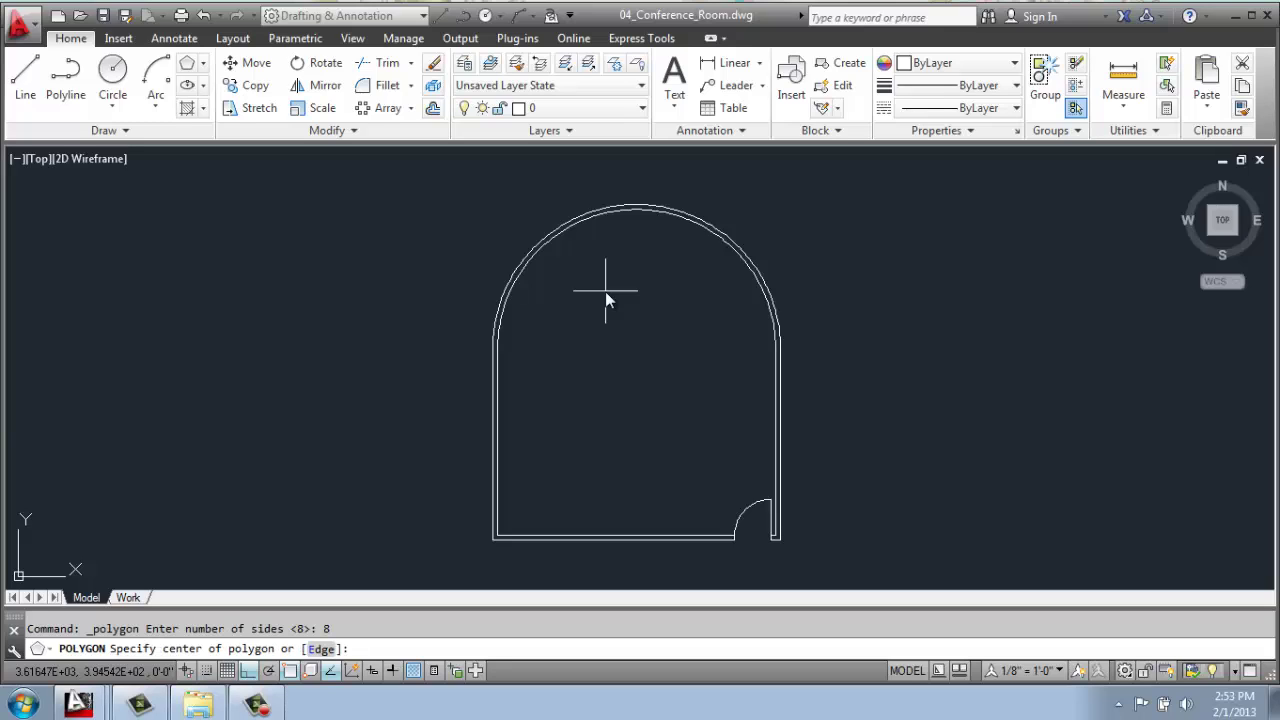
mouse_move(525, 303)
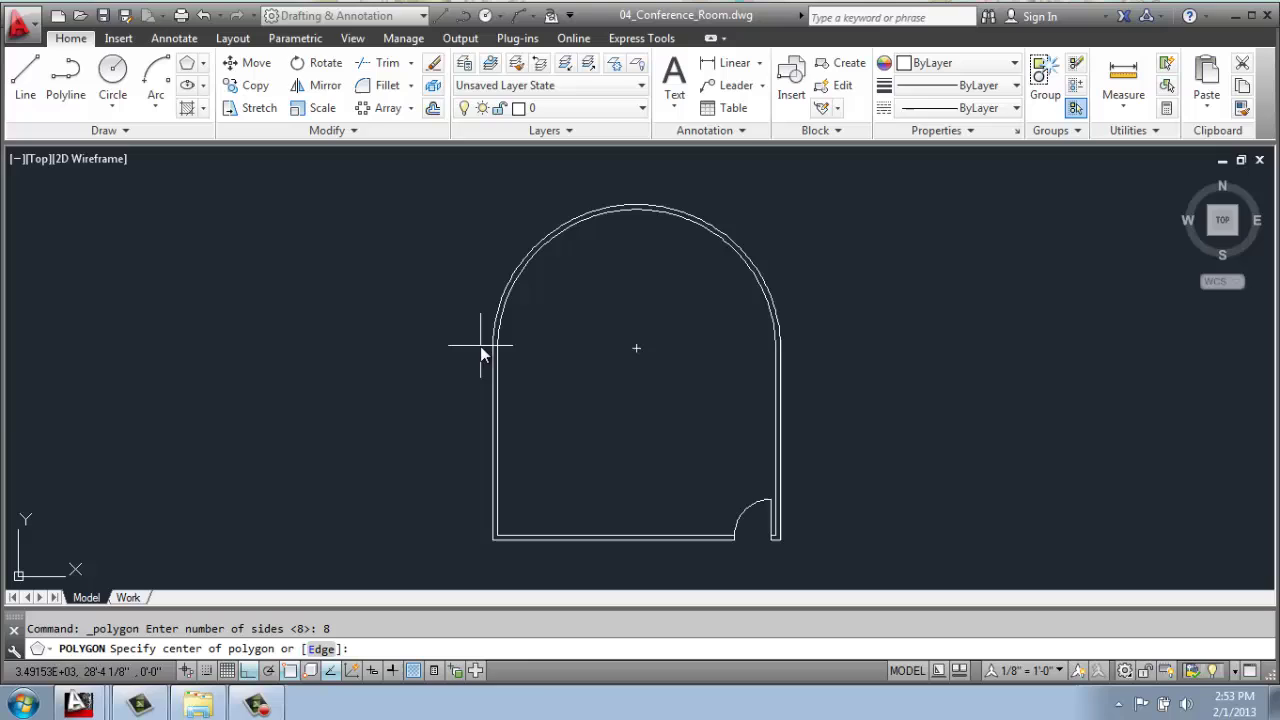
click(636, 349)
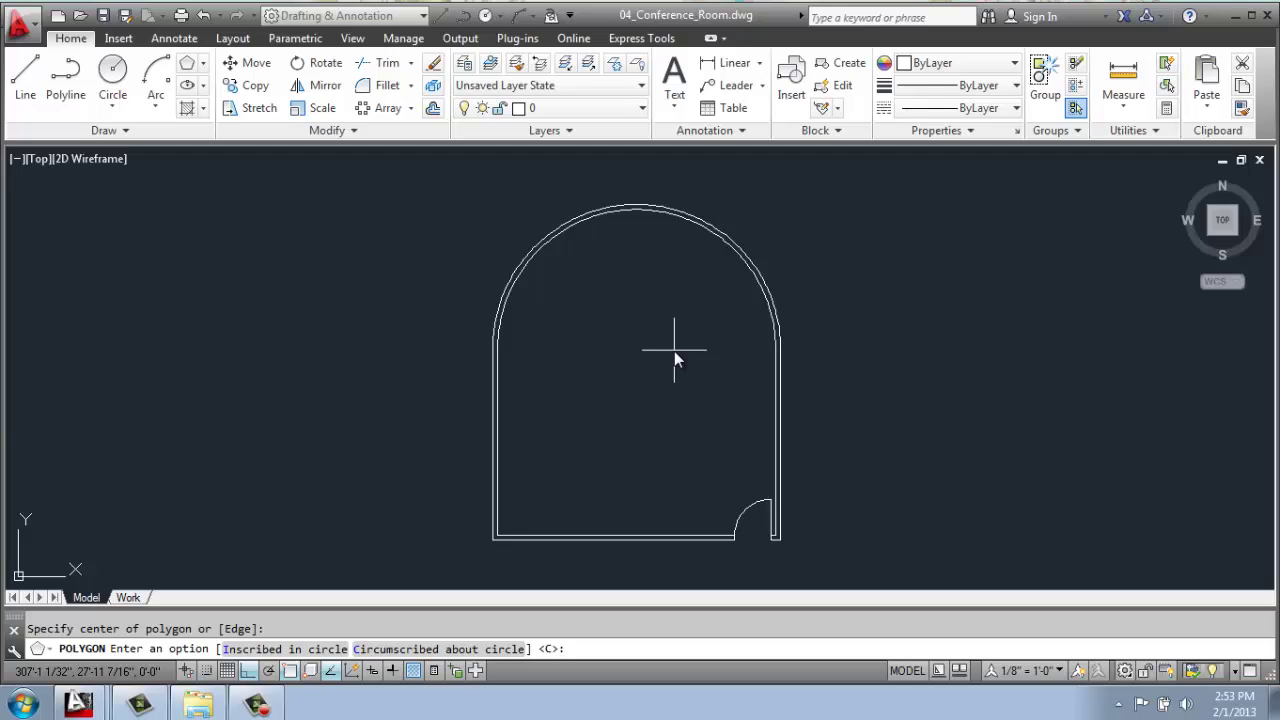
key(Return)
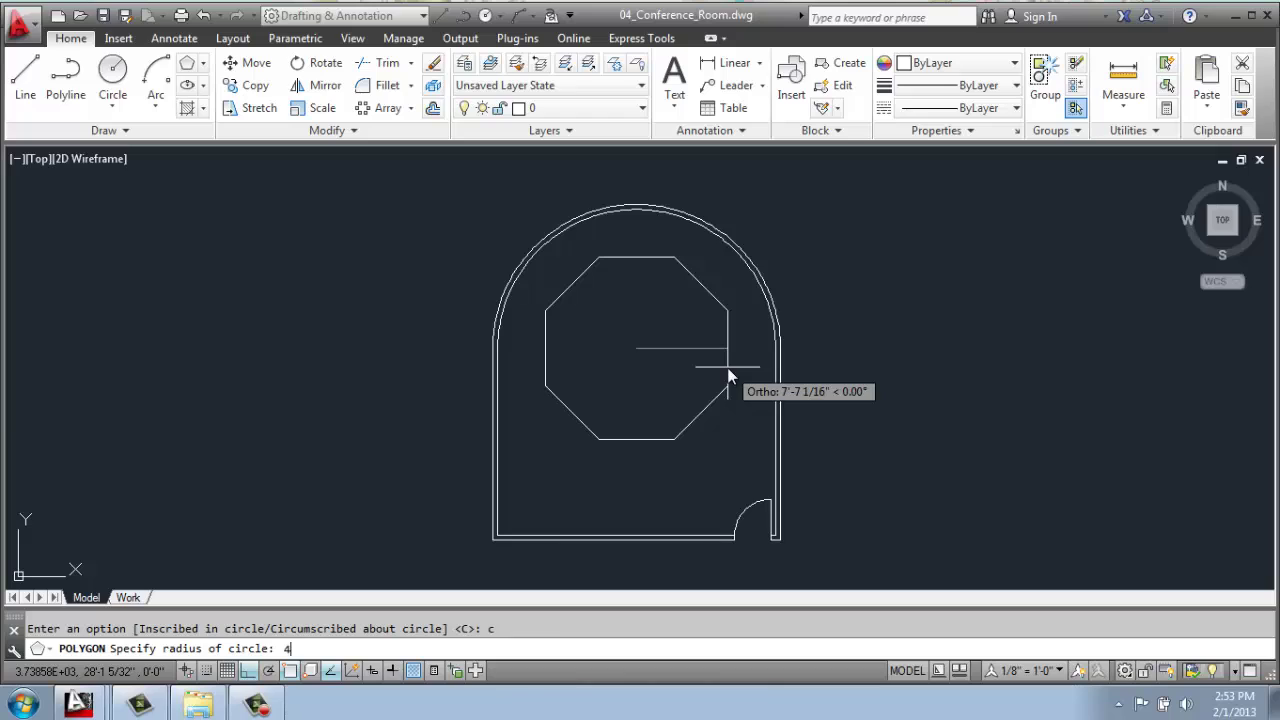
key(Return)
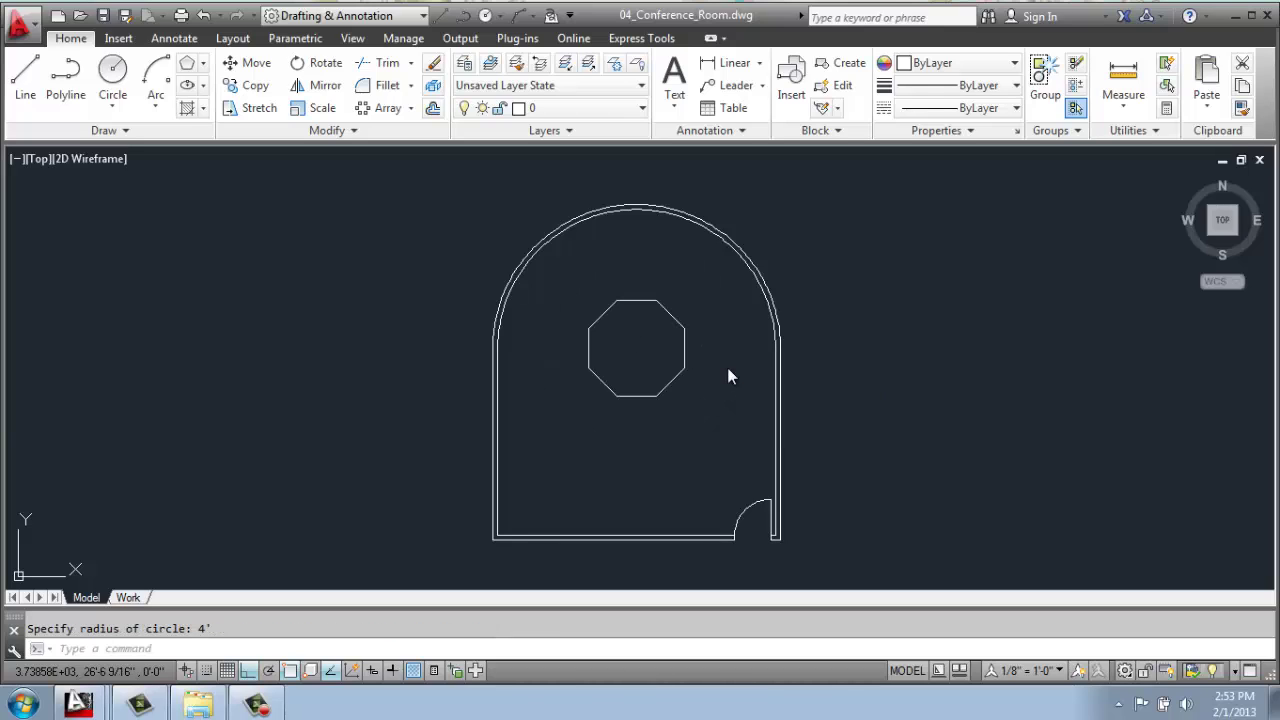
Step: Offset the octagonal table outline 4 units inward to give it a double edge
click(433, 110)
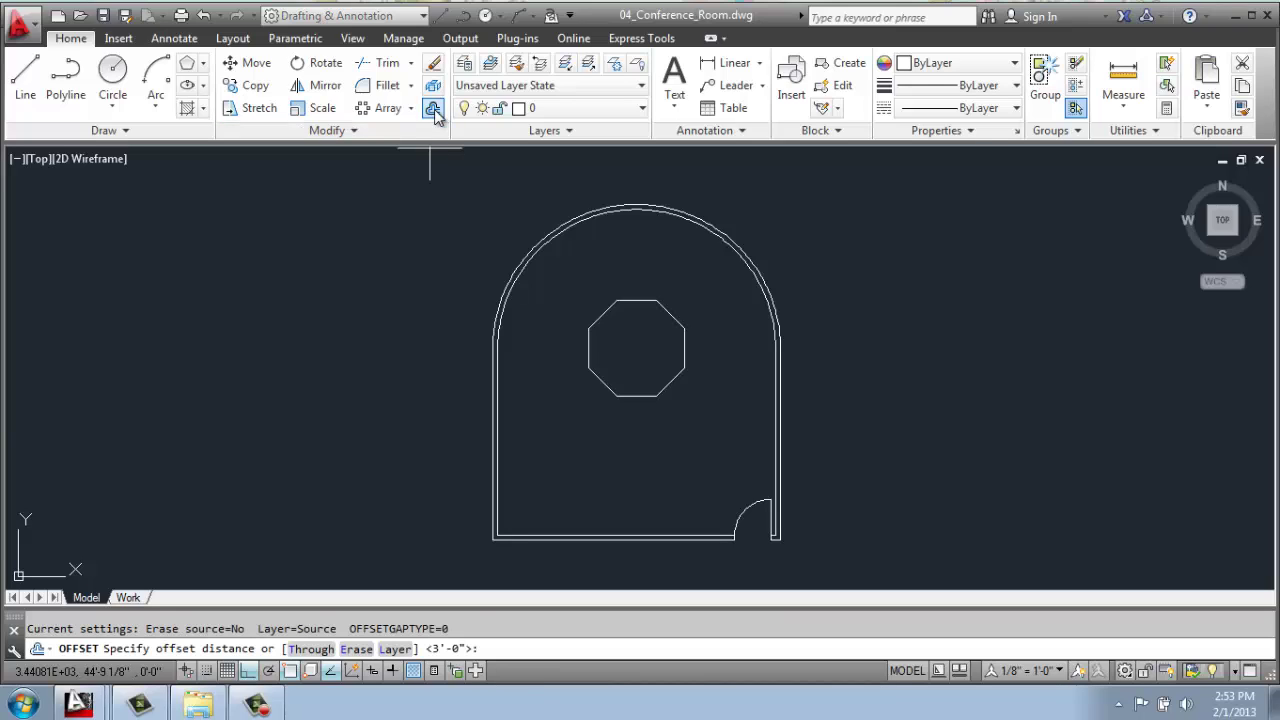
text(4)
key(Return)
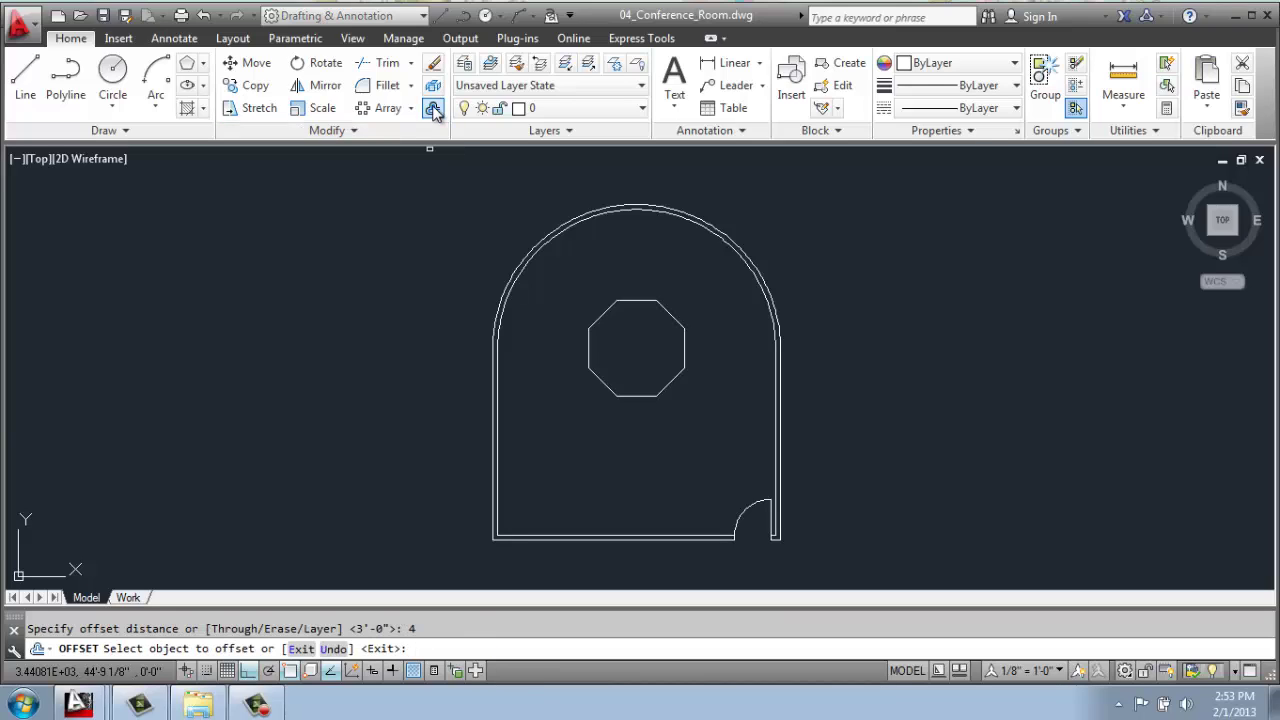
click(635, 301)
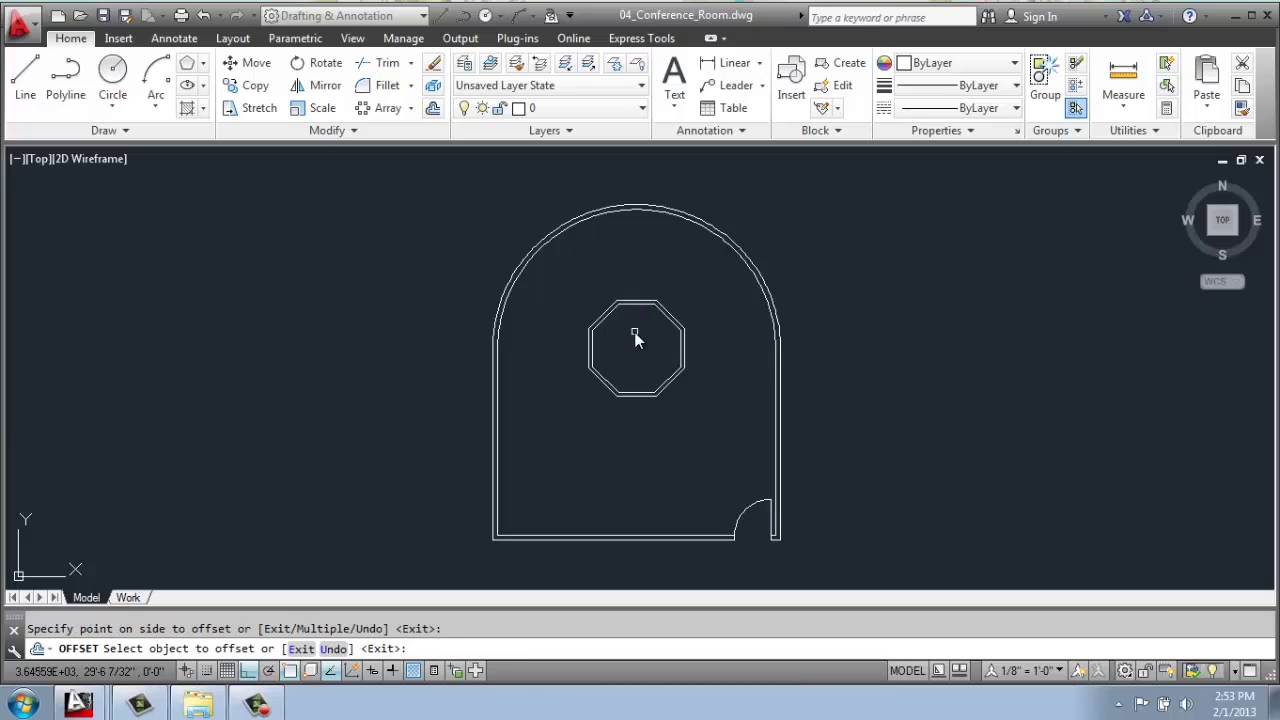
scroll(603, 363, down, 1)
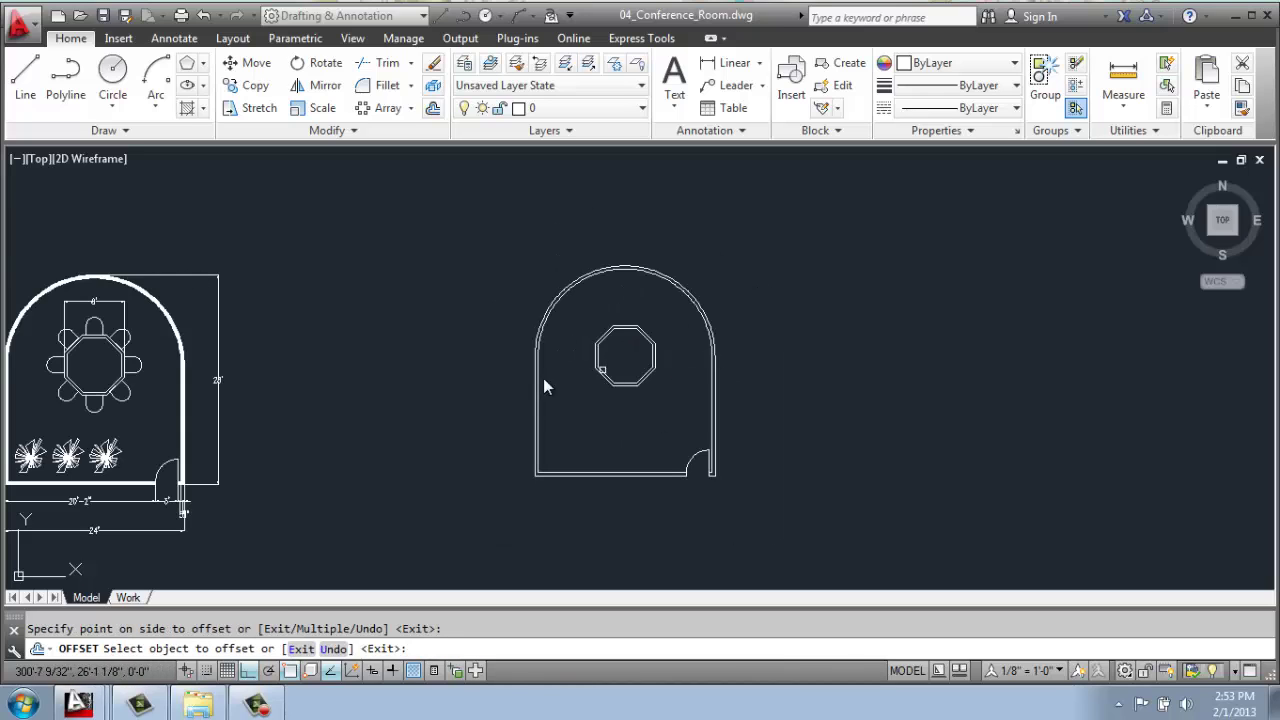
scroll(90, 318, up, 3)
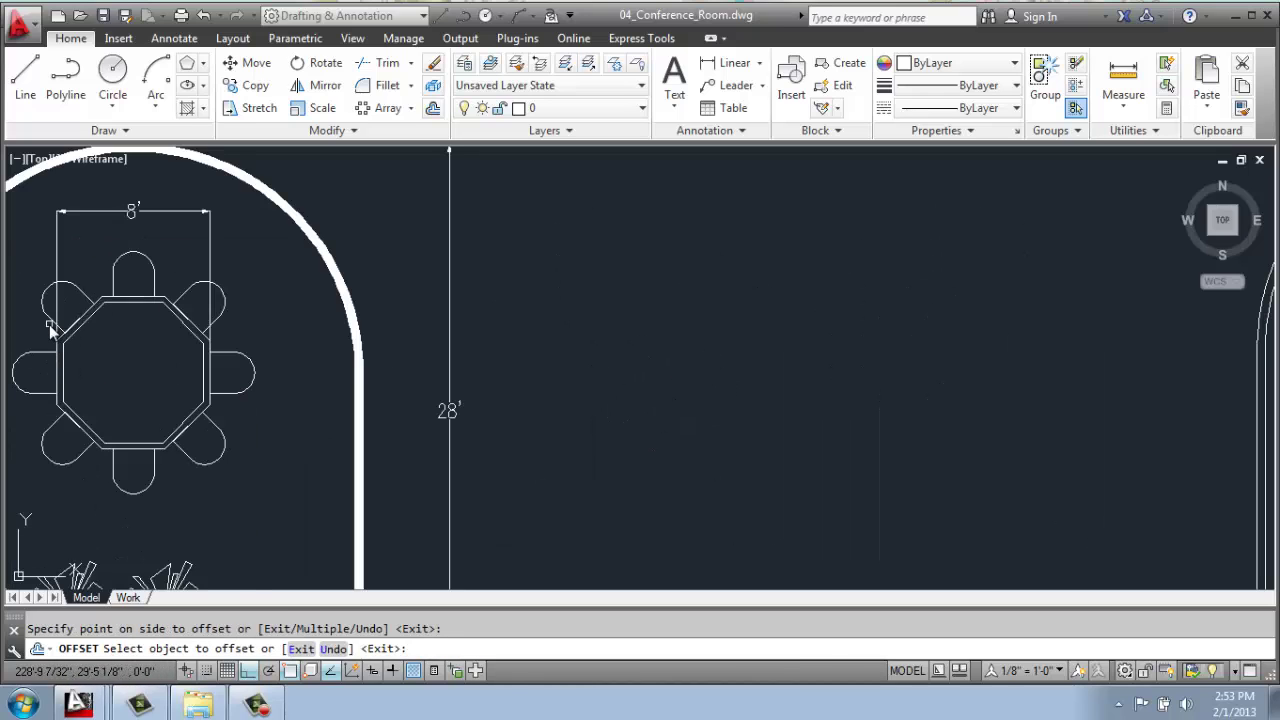
scroll(49, 324, down, 3)
scroll(650, 350, up, 2)
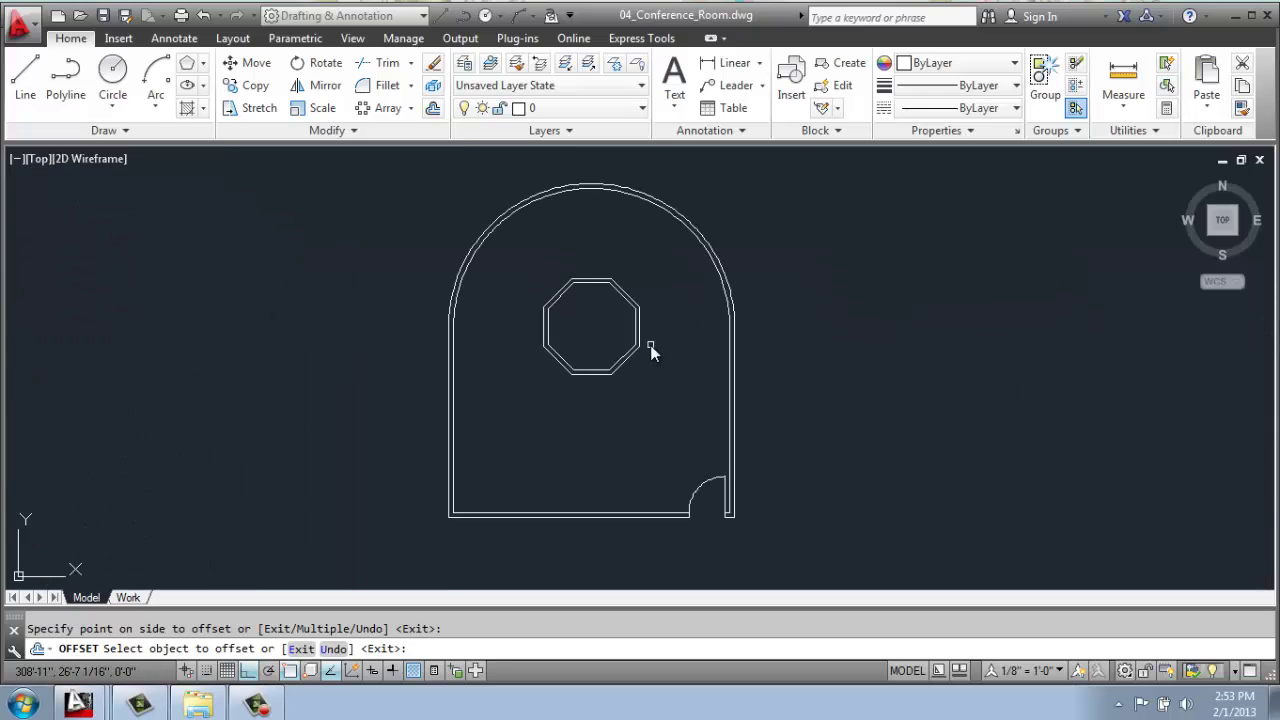
key(Escape)
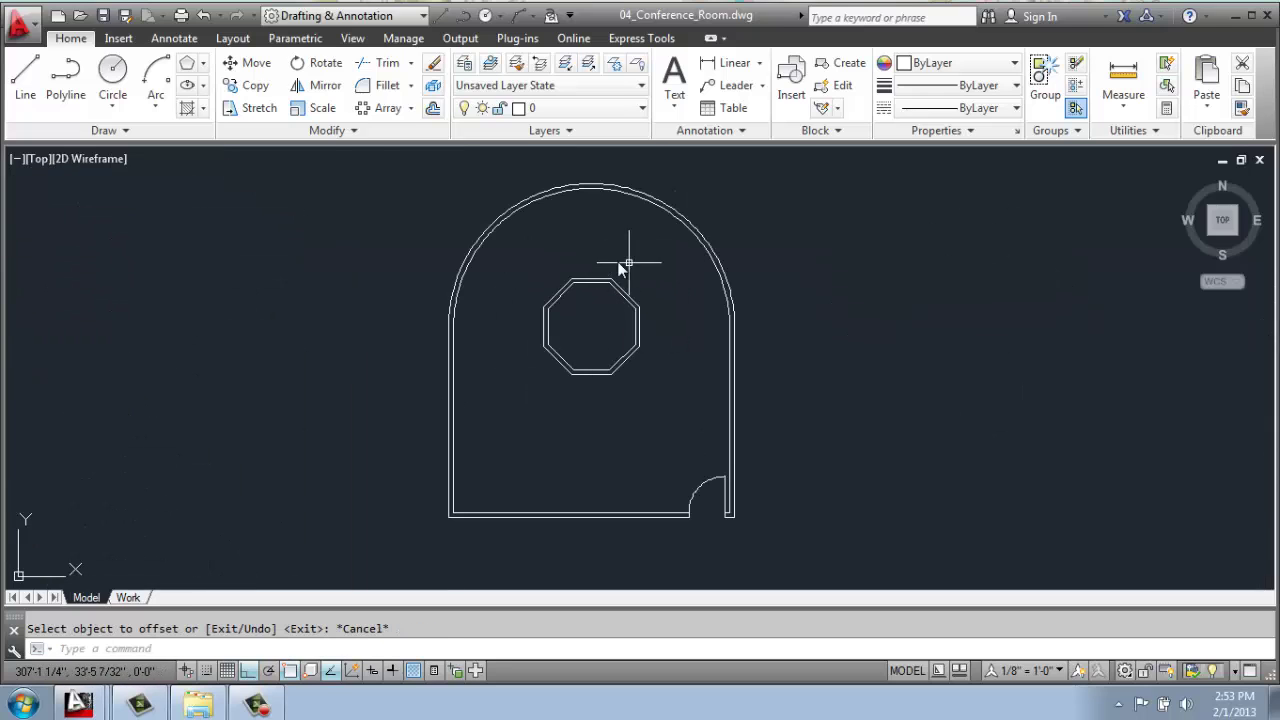
Step: Draw a 26-long base line right of the room and a 28 upright from its midpoint
click(33, 85)
click(839, 348)
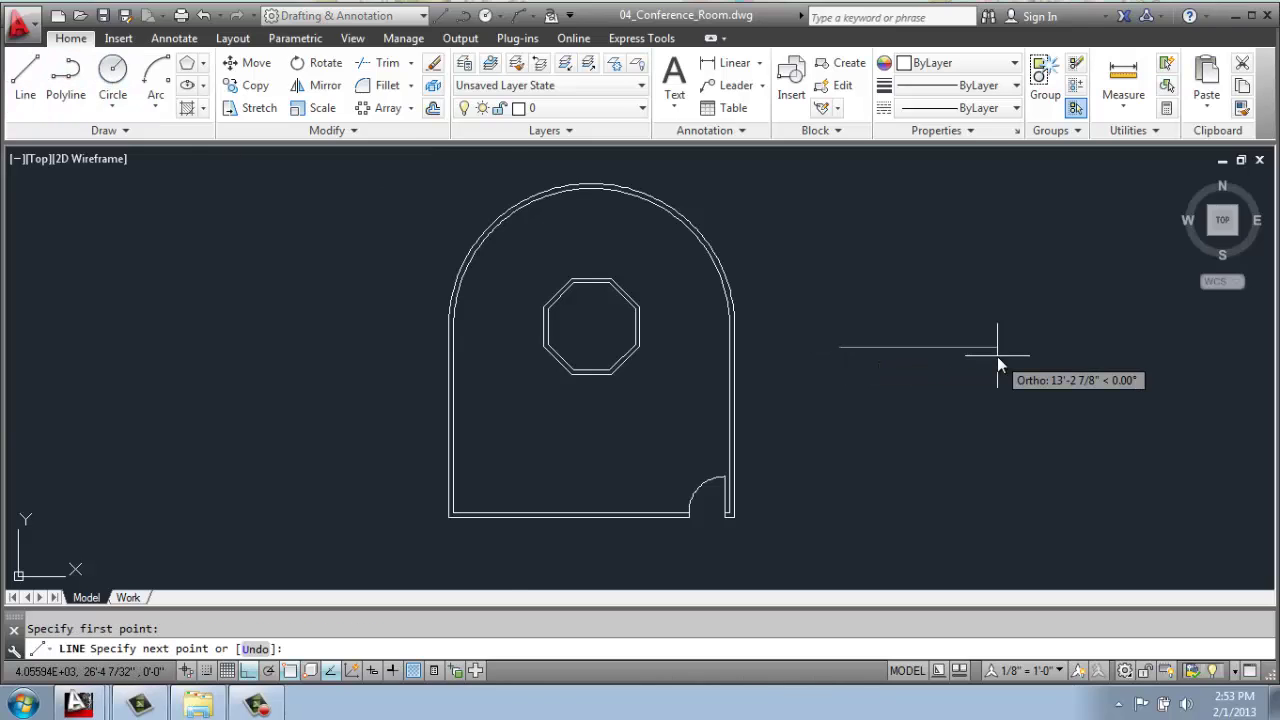
scroll(997, 356, up, 2)
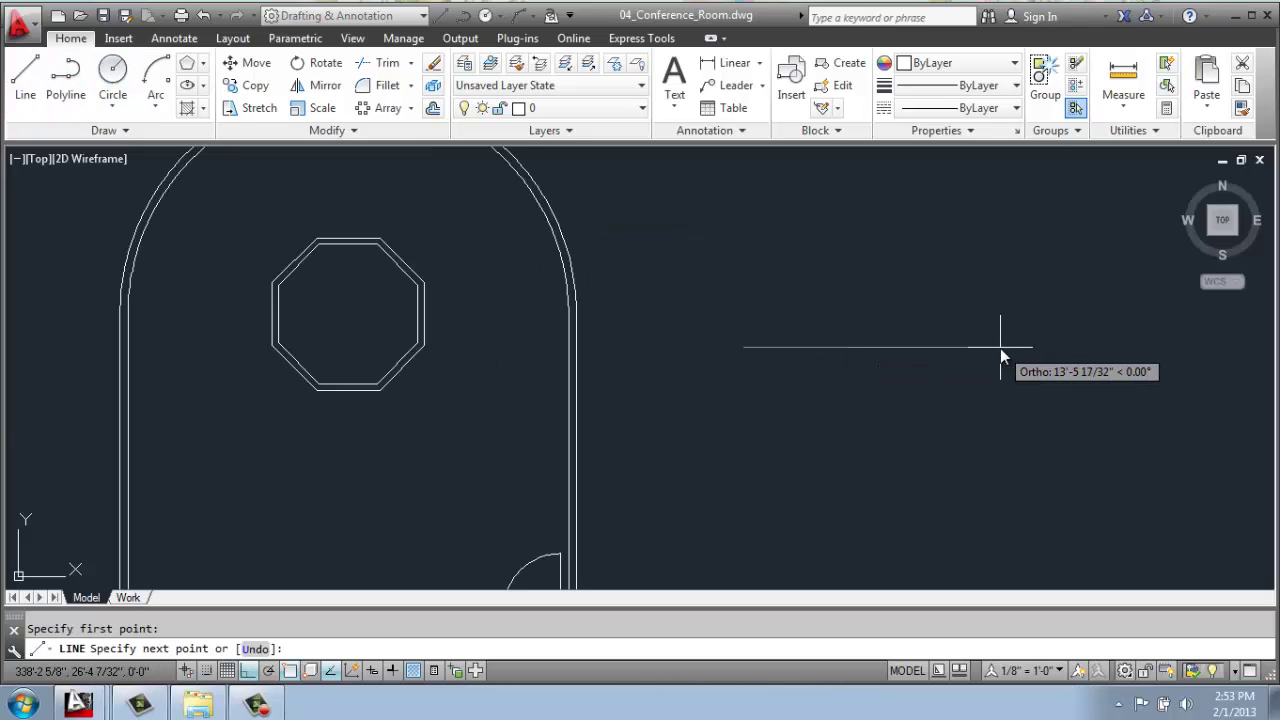
text(26)
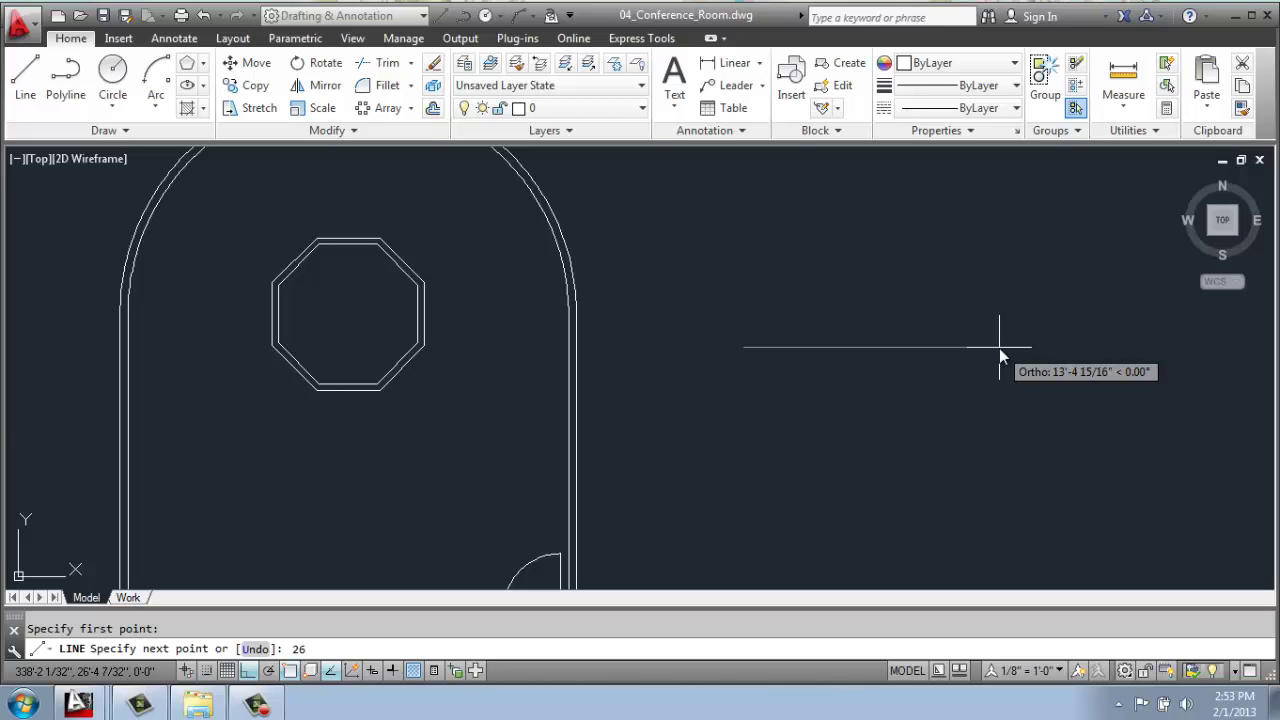
key(Return)
key(Return)
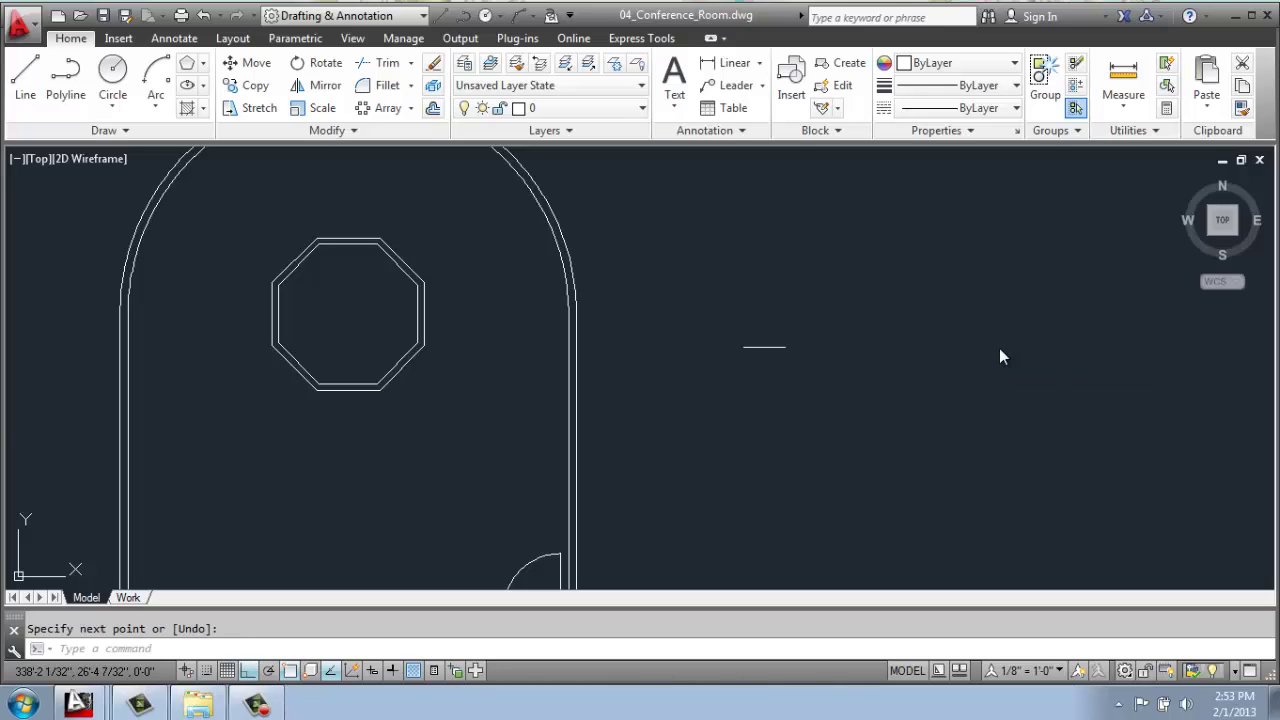
key(Return)
scroll(720, 320, up, 4)
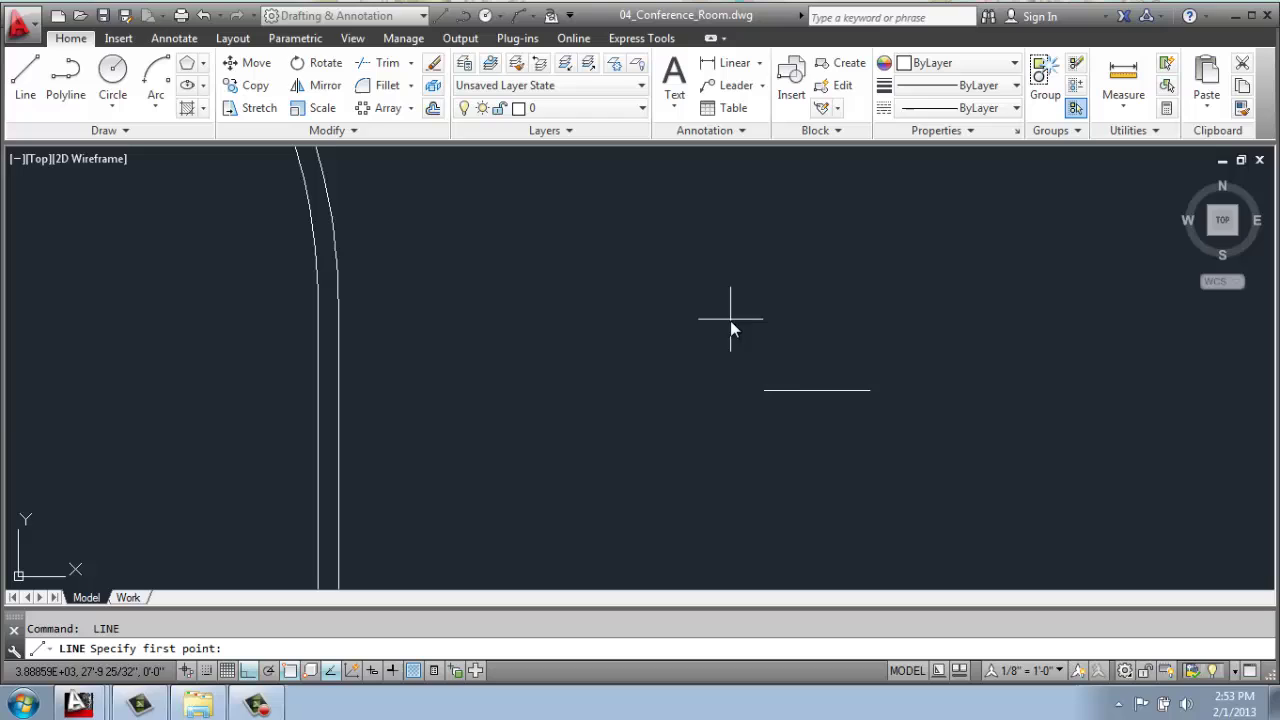
click(824, 392)
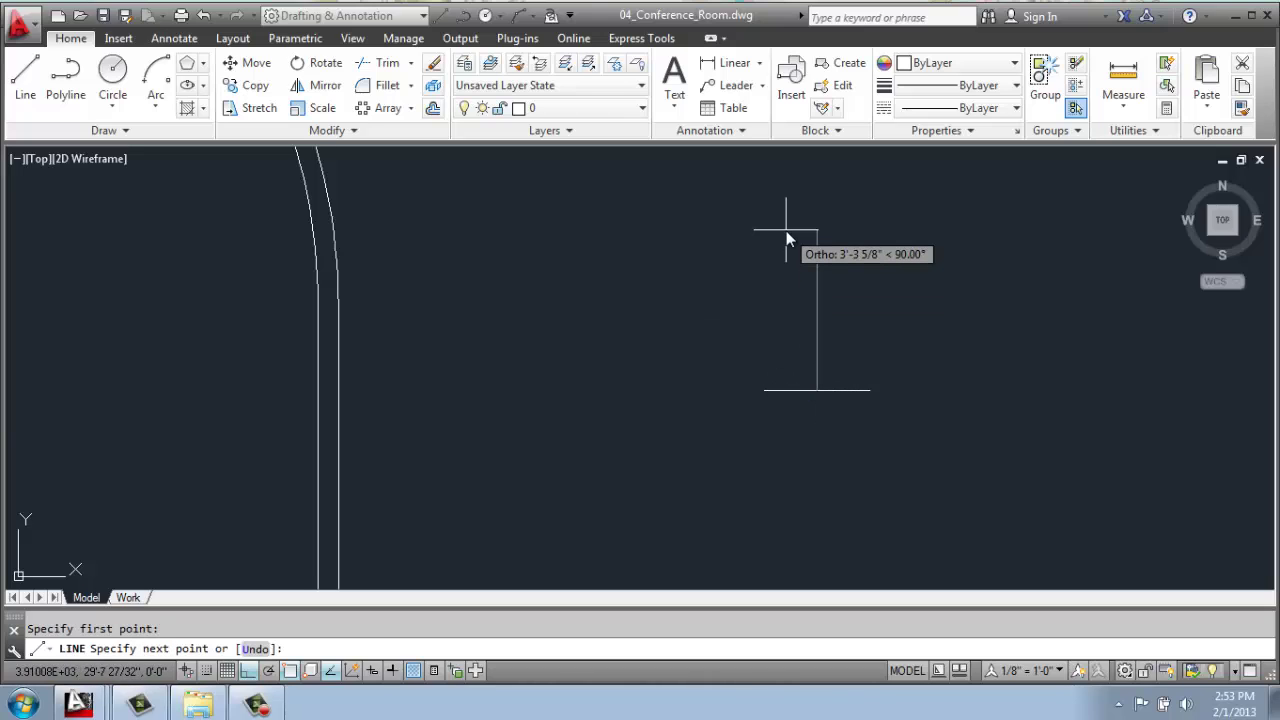
key(Return)
Step: Copy the 28 upright to both ends of the base line
key(Return)
click(245, 85)
click(849, 354)
click(806, 357)
key(Return)
click(817, 391)
click(764, 390)
click(866, 392)
key(Return)
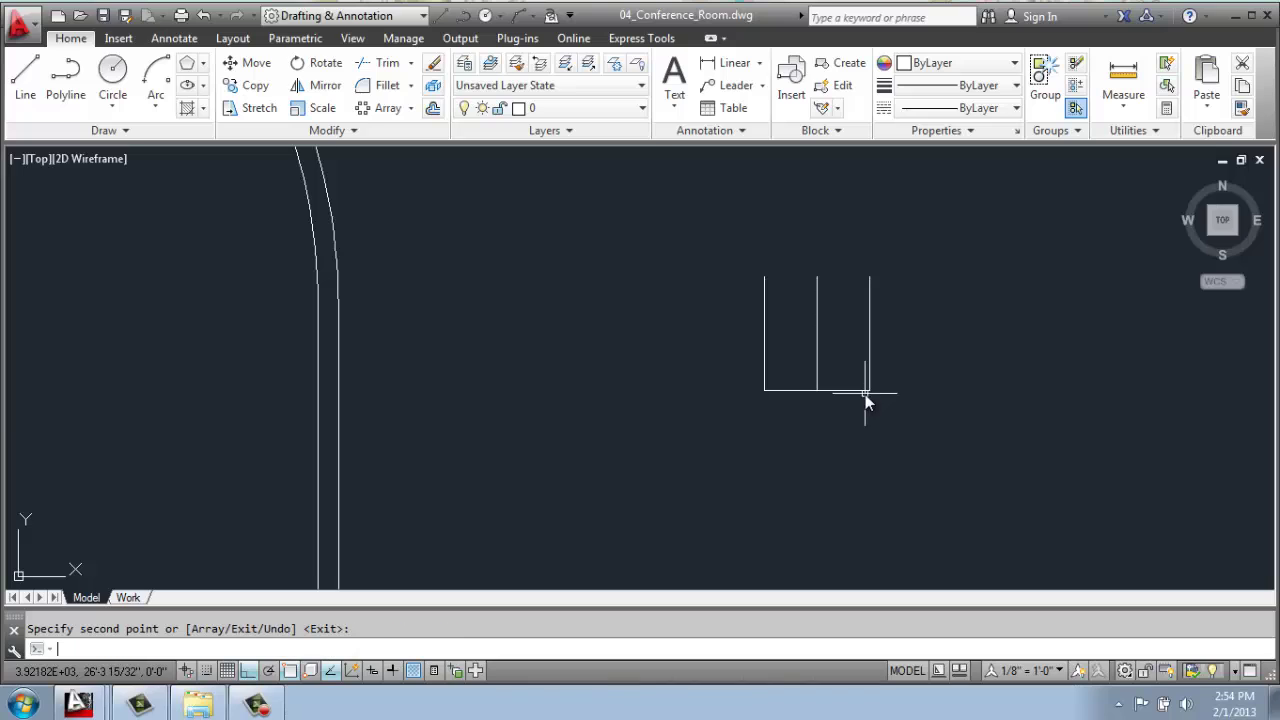
Step: Draw a circle centred on the middle upright's top and lower it between the uprights
text(c)
key(Return)
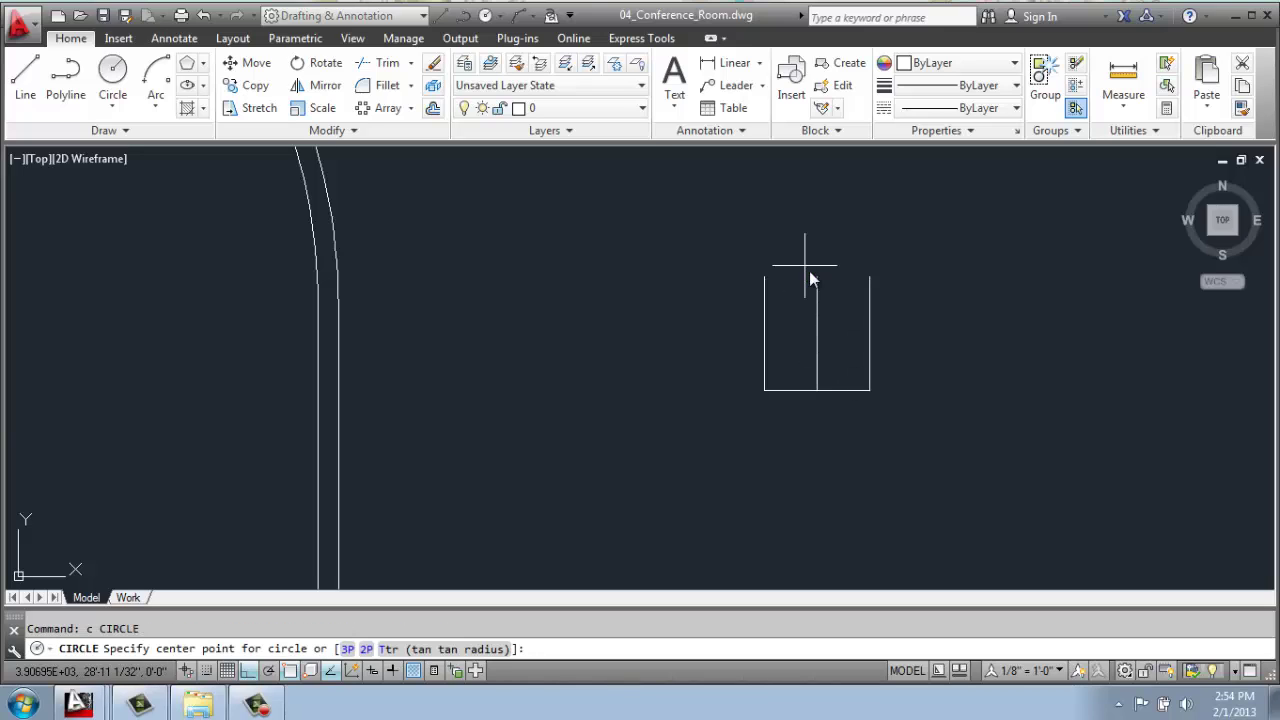
click(817, 277)
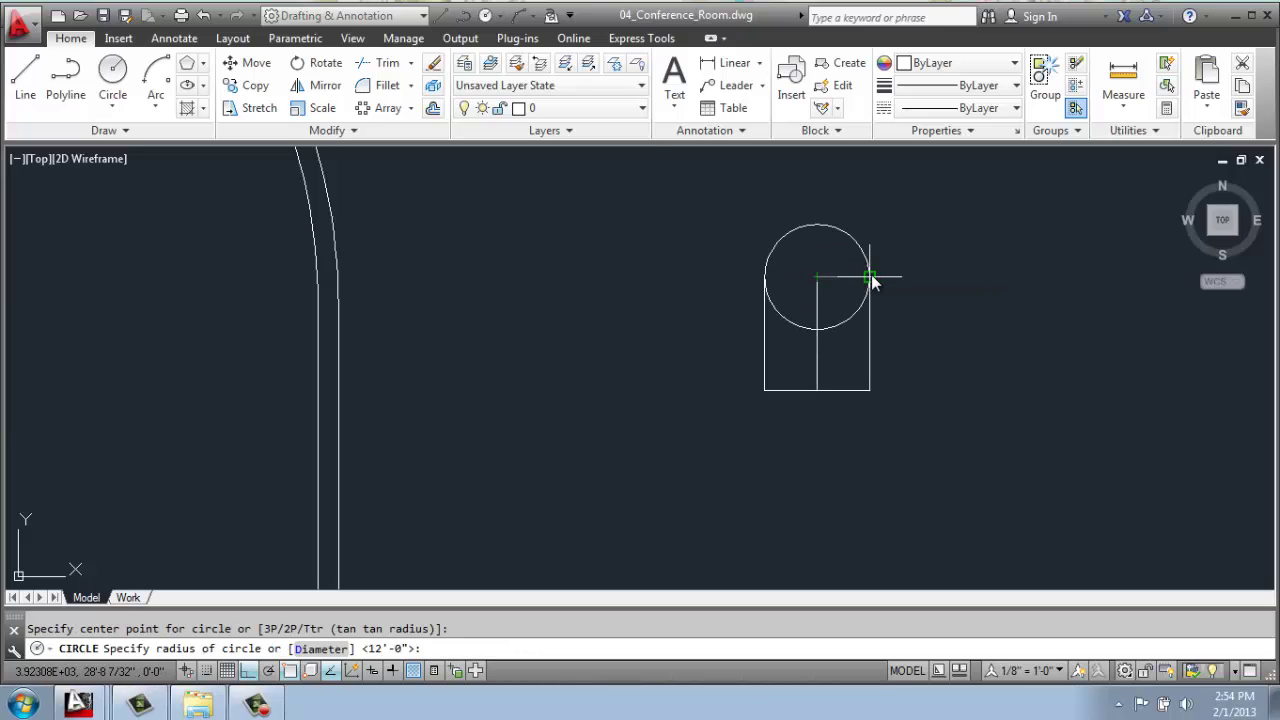
click(870, 276)
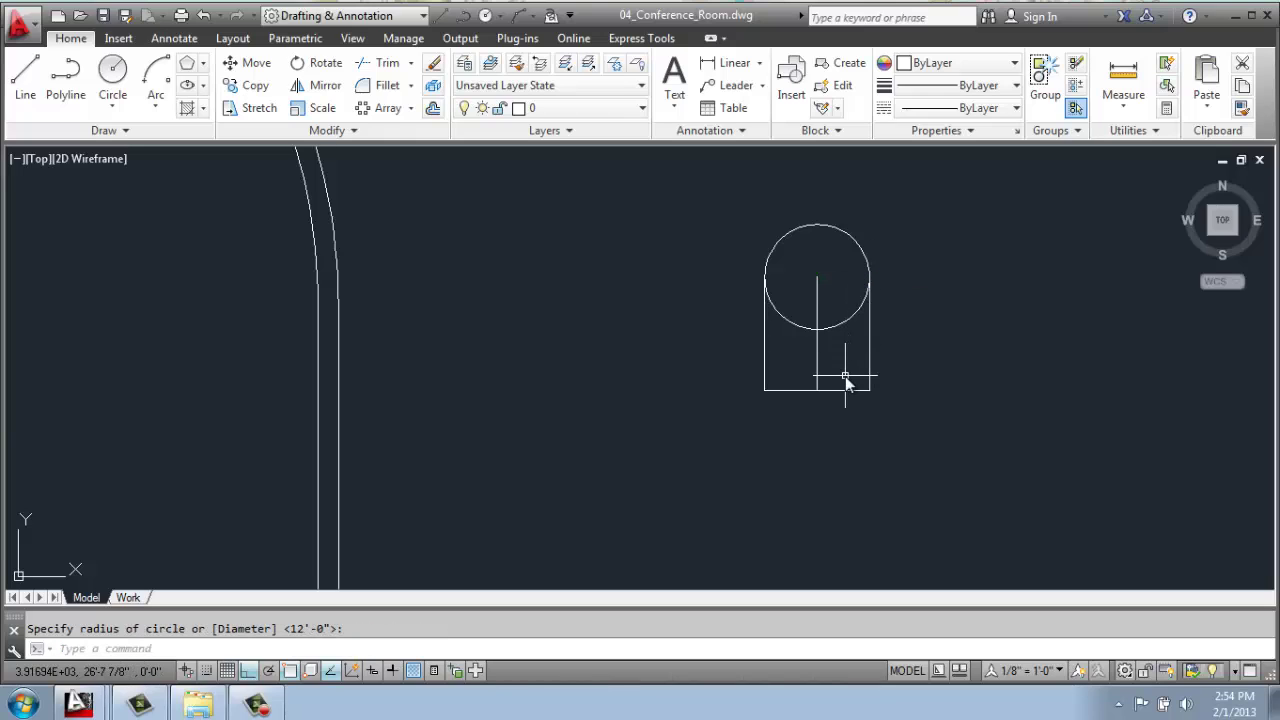
key(Return)
click(838, 326)
key(Return)
click(817, 225)
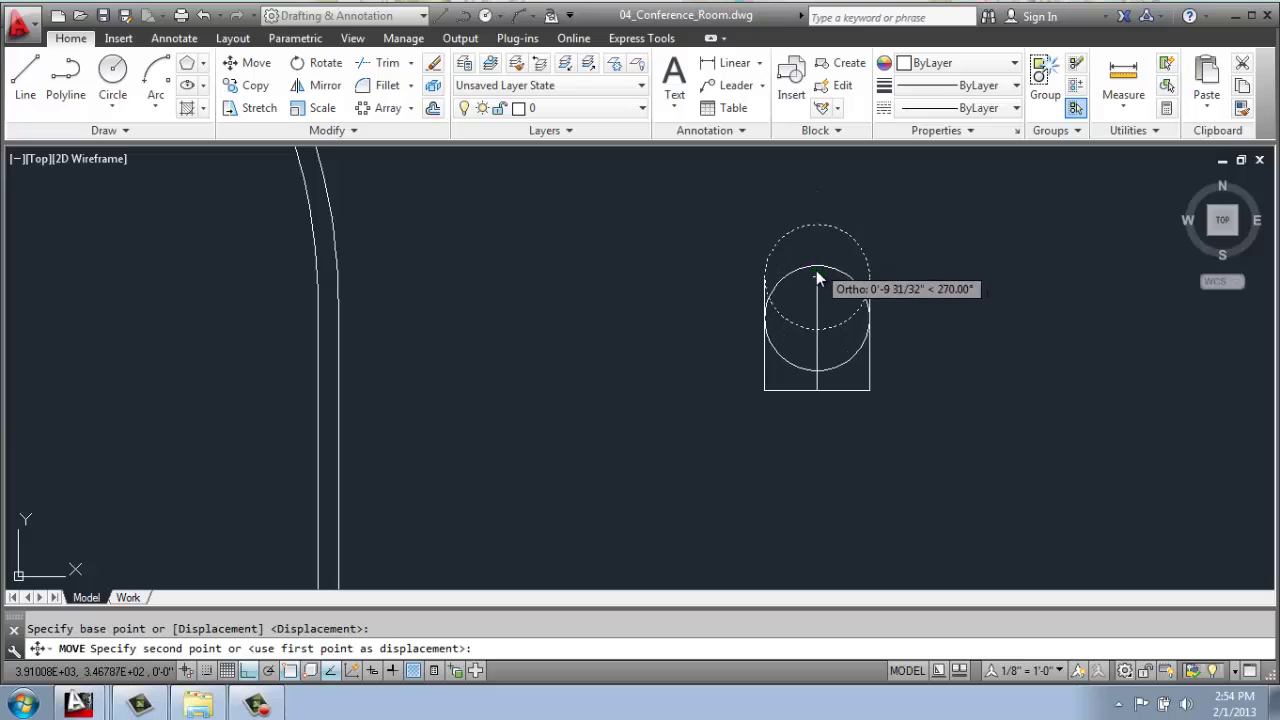
click(817, 279)
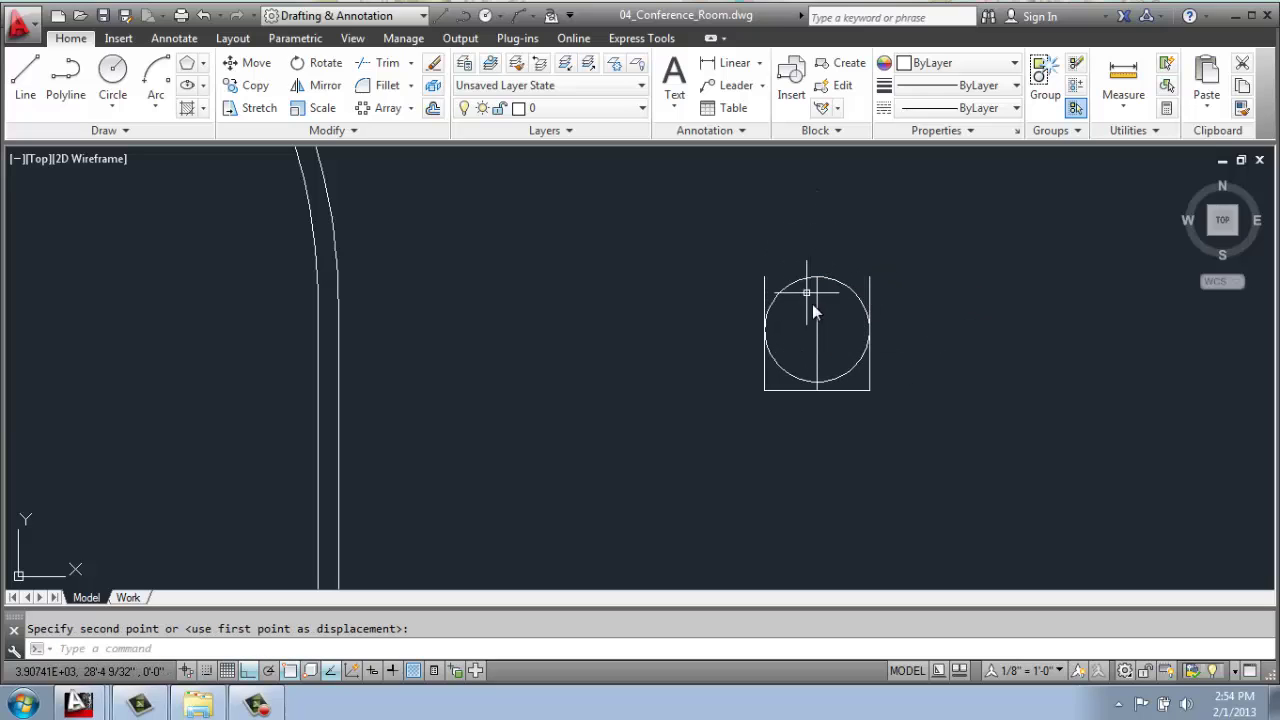
Step: Trim the side lines above the circle and the circle's two lower arcs
scroll(827, 300, up, 2)
text(tr)
key(Return)
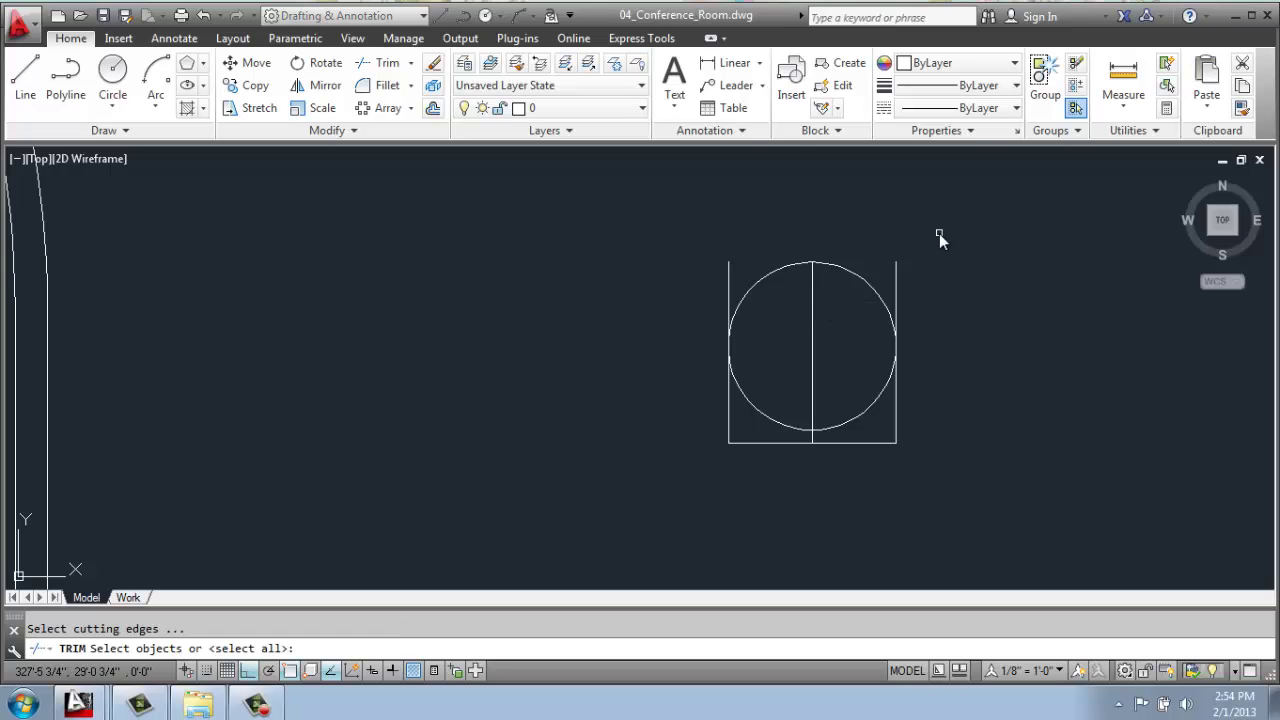
click(940, 233)
click(707, 371)
key(Return)
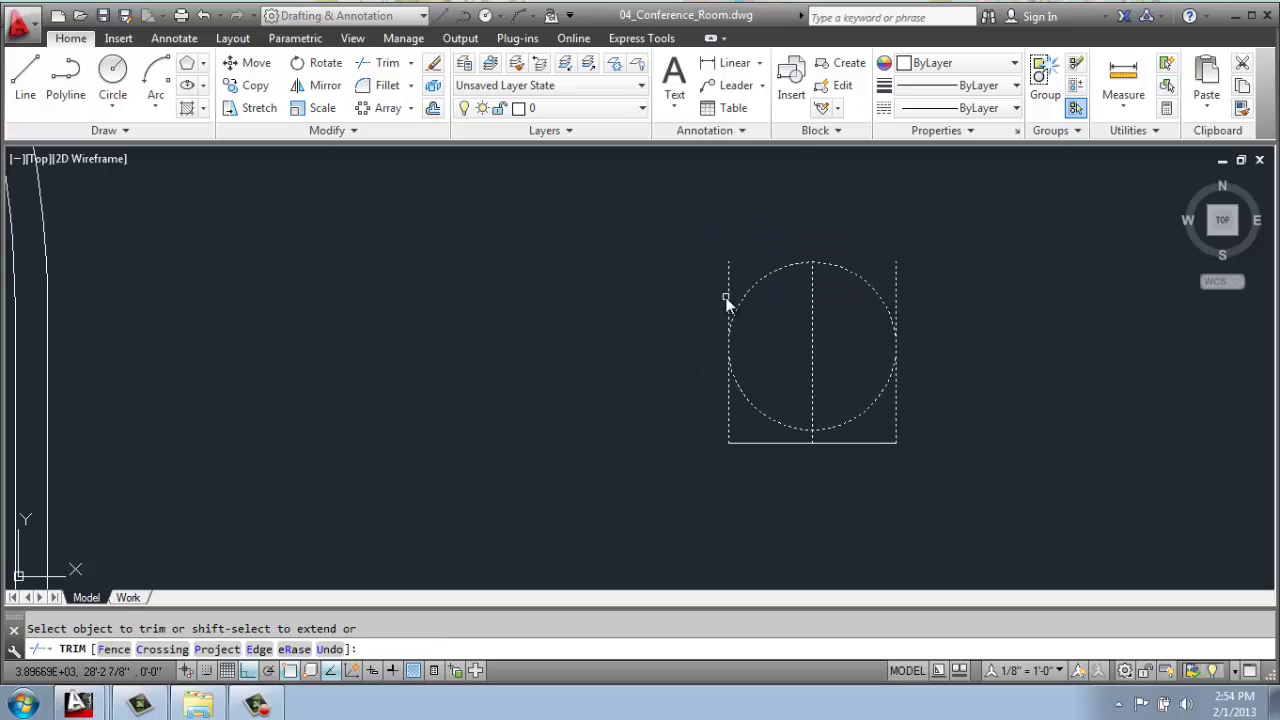
click(726, 298)
click(894, 296)
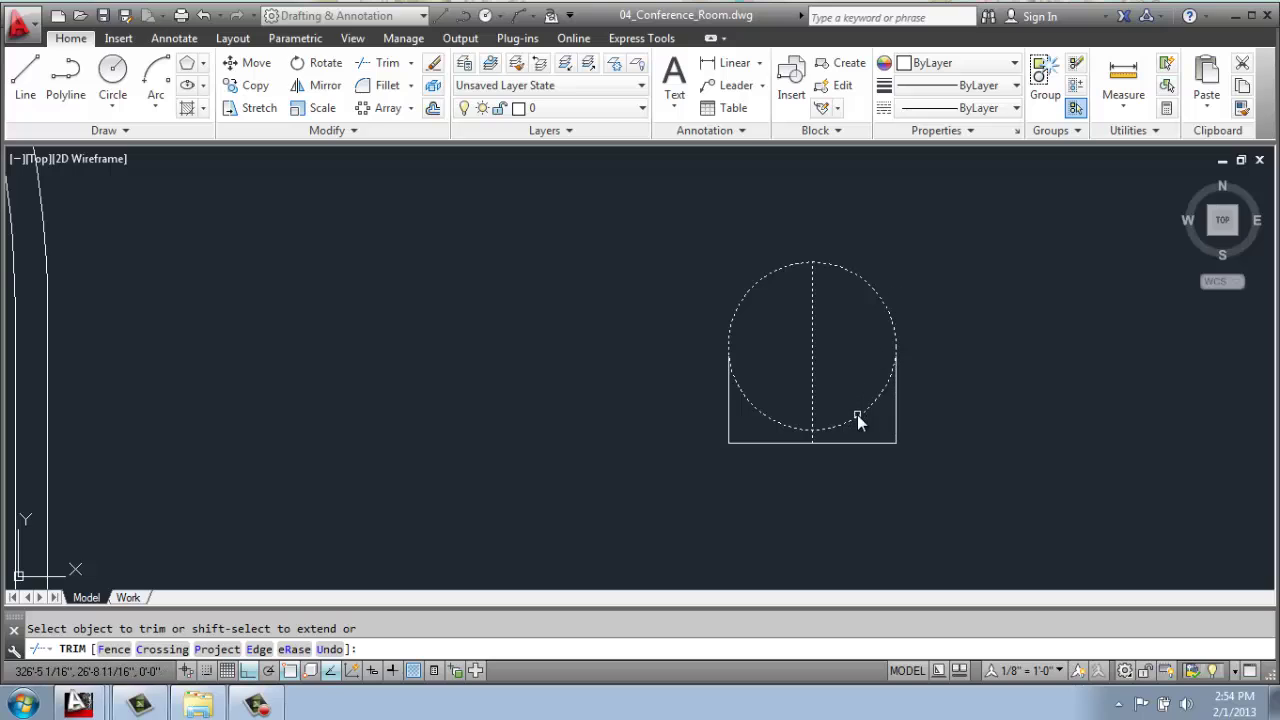
click(857, 414)
click(757, 413)
Step: Erase the vertical centre line of the chair frame
click(854, 340)
click(795, 381)
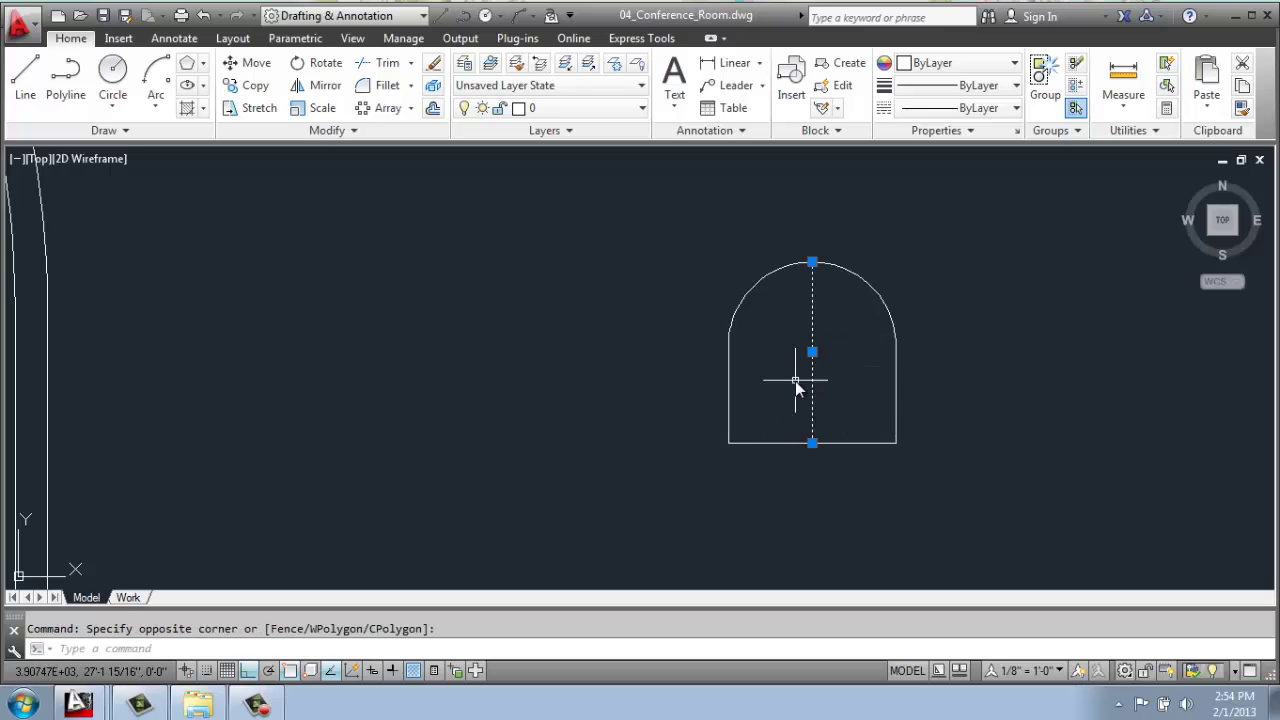
text(e)
key(Return)
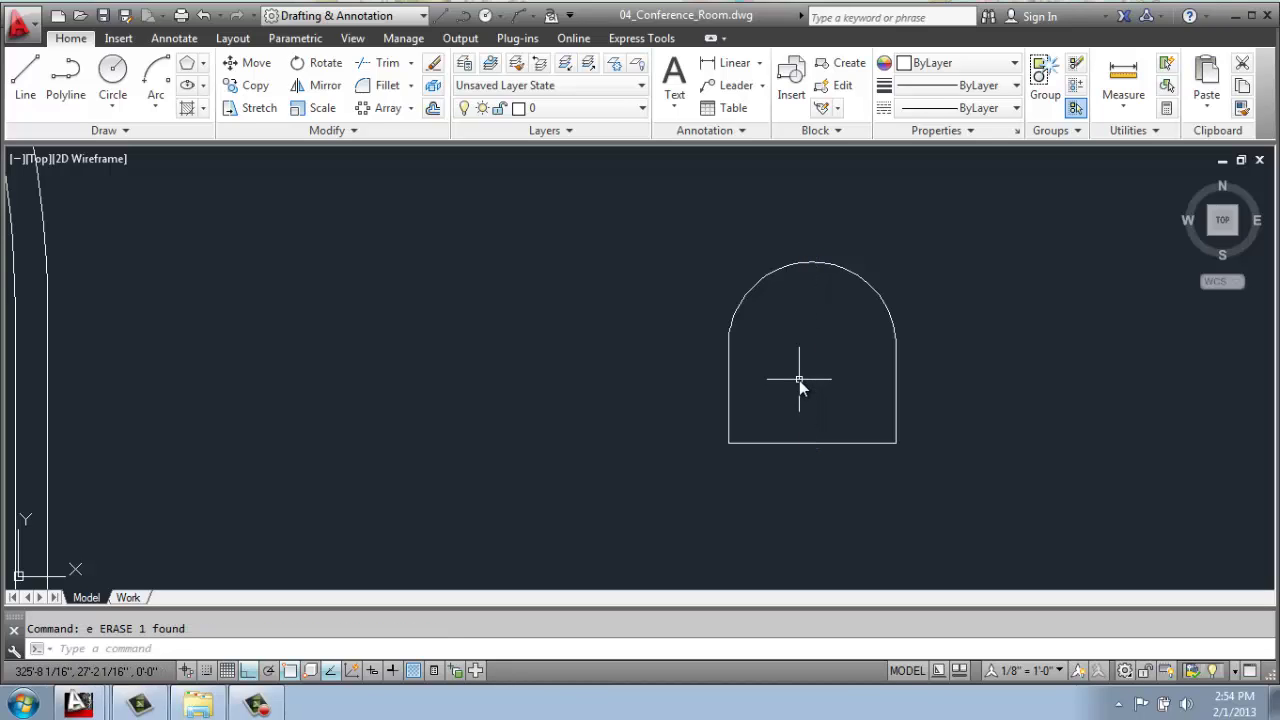
Step: Join the four remaining arch pieces into a single polyline
text(J)
key(Return)
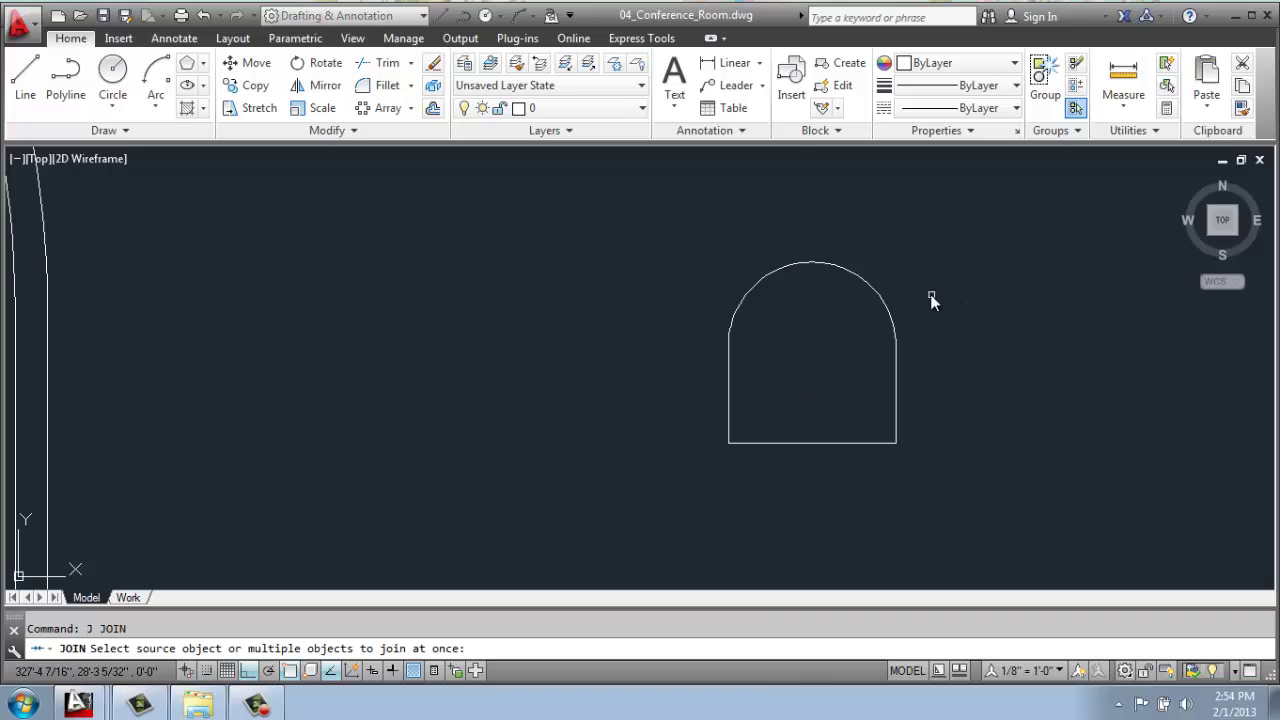
click(945, 257)
click(713, 485)
key(Return)
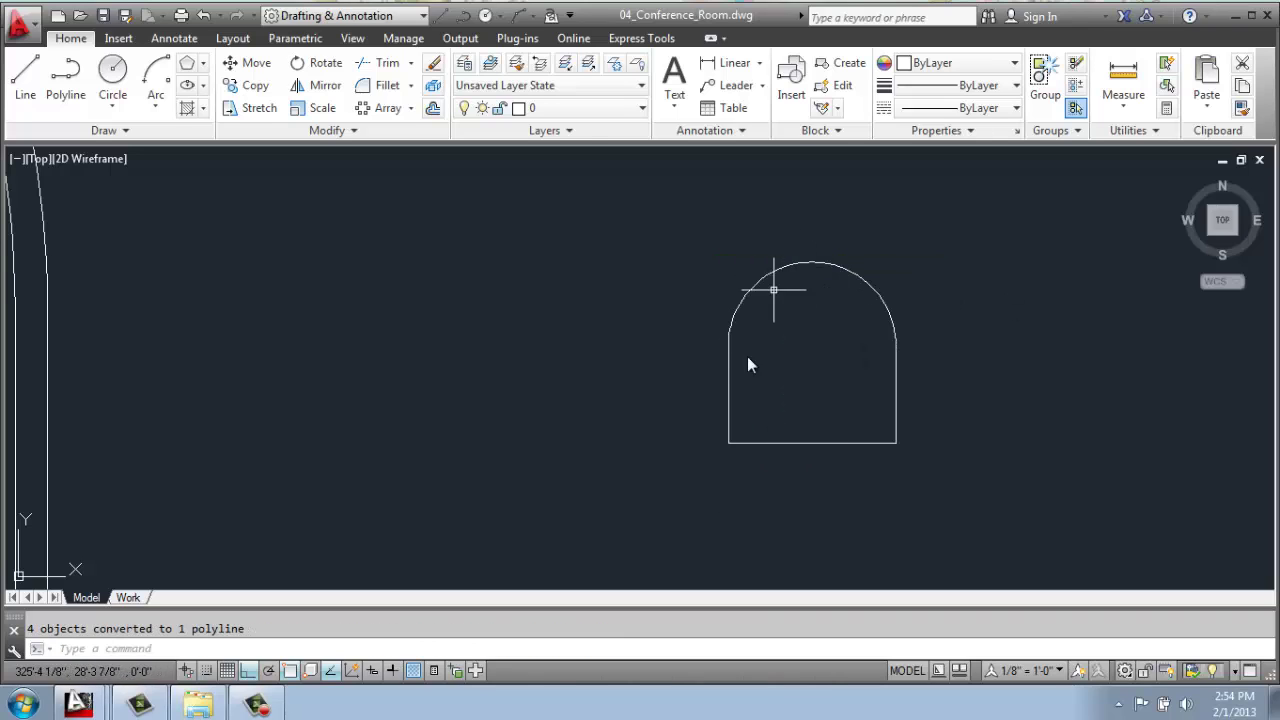
scroll(859, 476, down, 6)
Step: Move the small arch by its bottom midpoint onto the octagon's top-edge midpoint
middle_drag(757, 443, 799, 428)
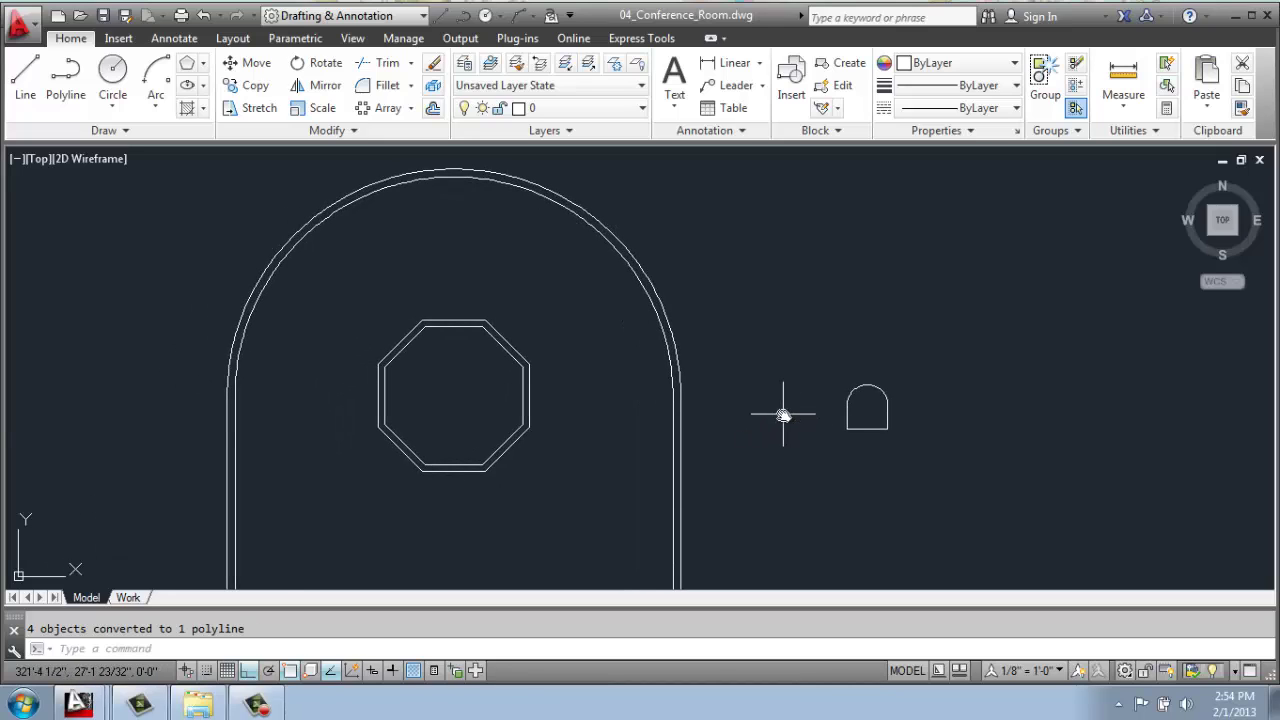
text(m)
key(Return)
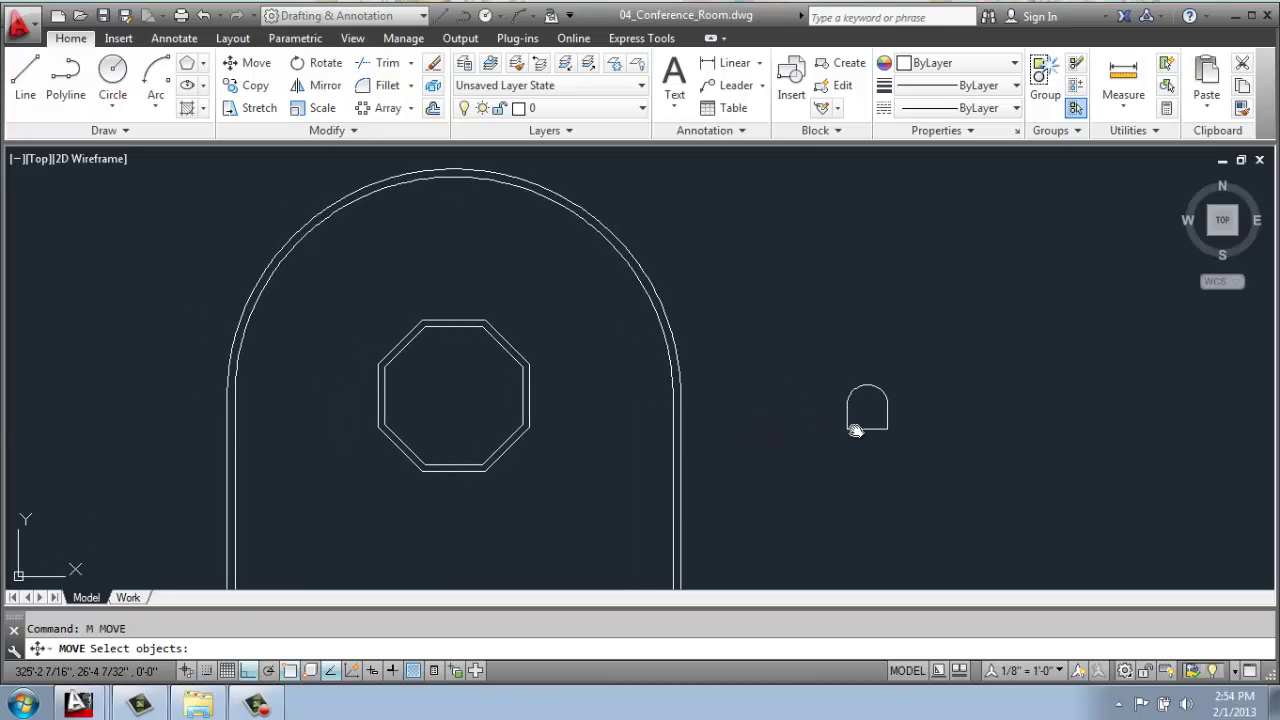
click(855, 430)
key(Return)
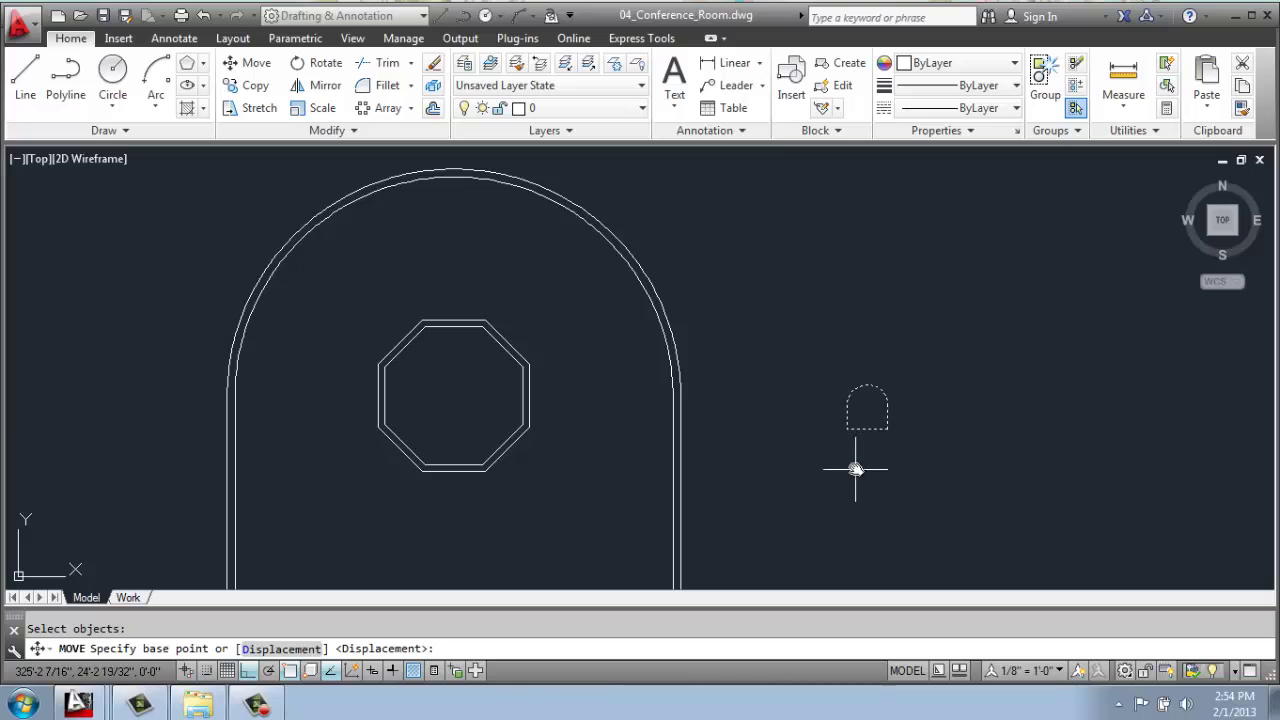
scroll(865, 440, up, 6)
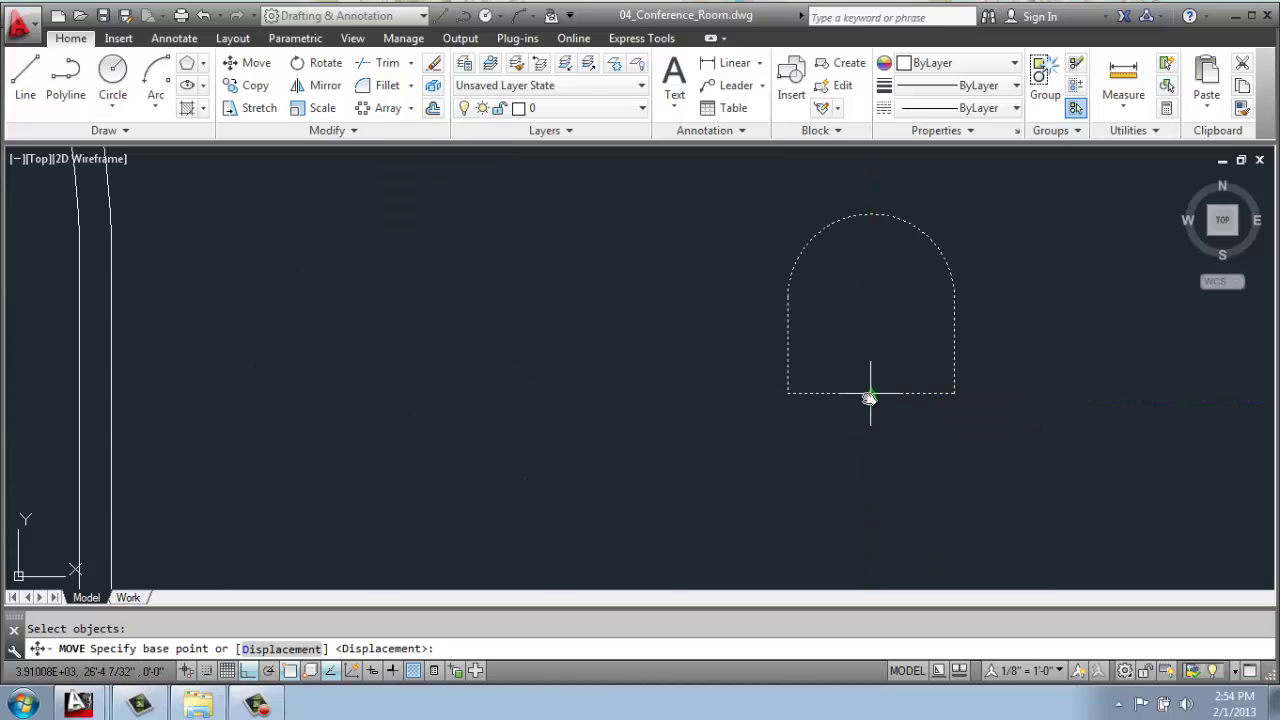
click(870, 393)
scroll(885, 398, down, 7)
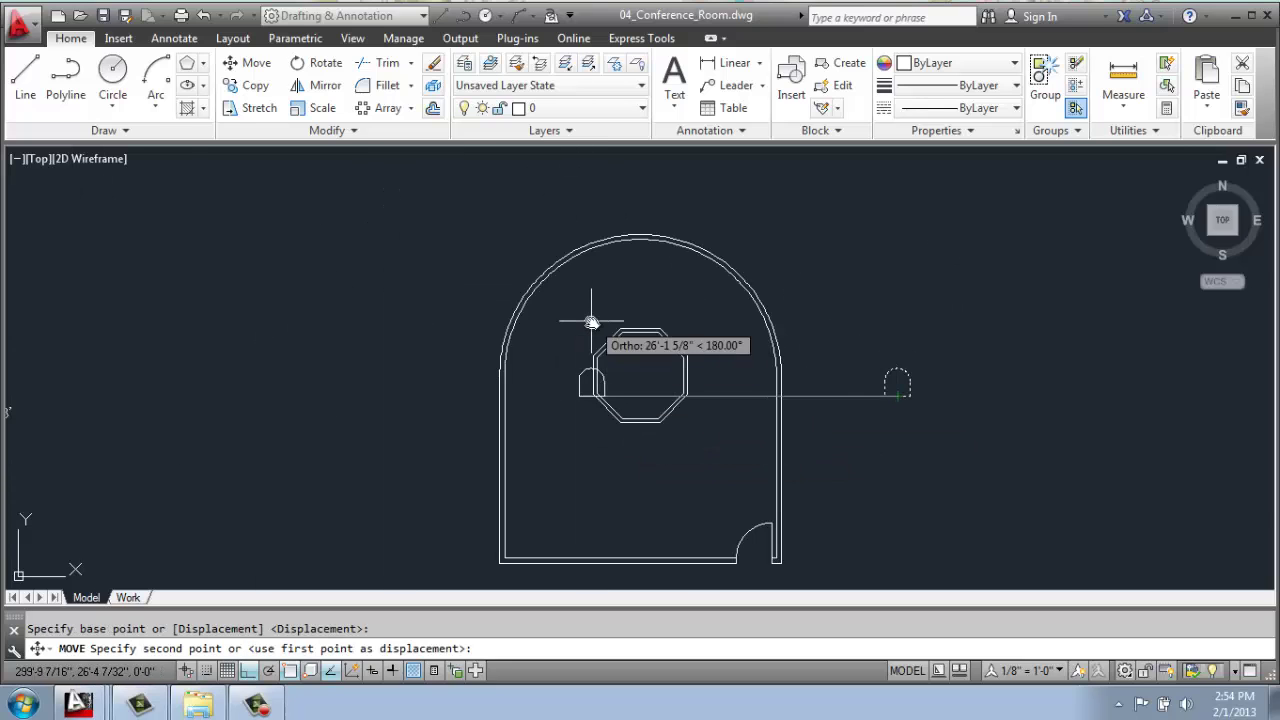
scroll(585, 323, up, 6)
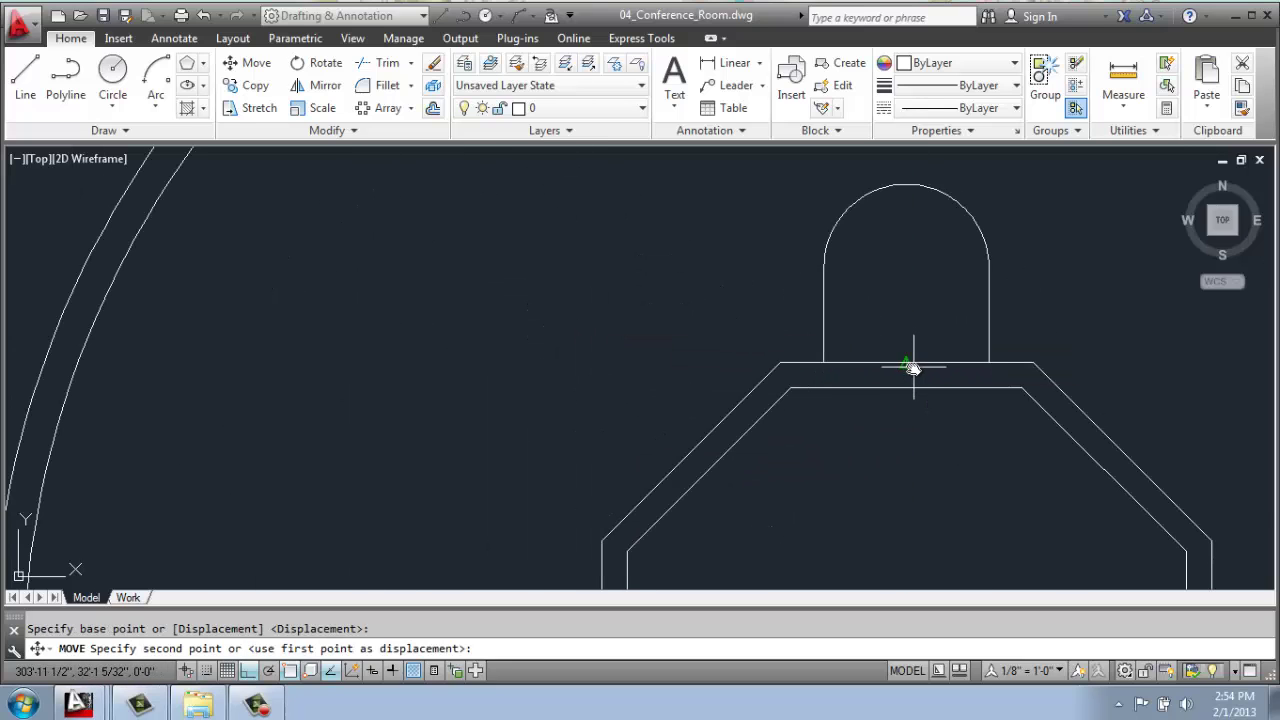
click(910, 365)
scroll(760, 409, down, 4)
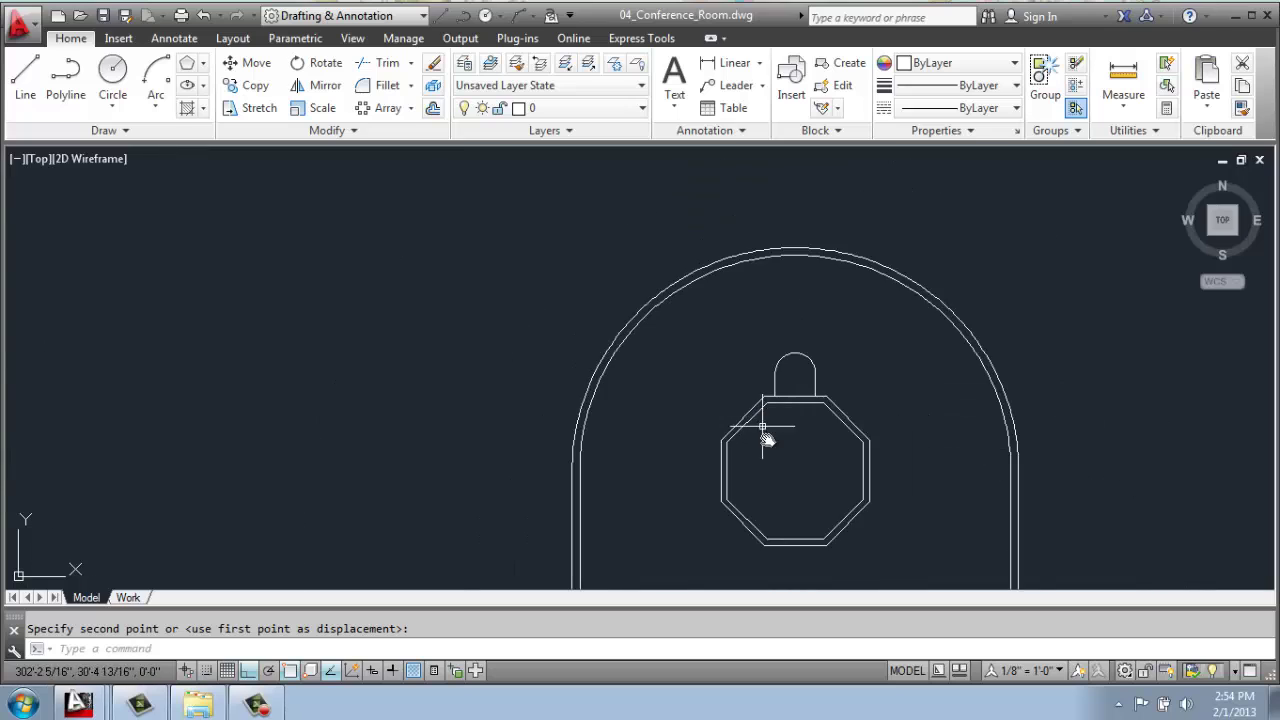
middle_drag(765, 440, 685, 394)
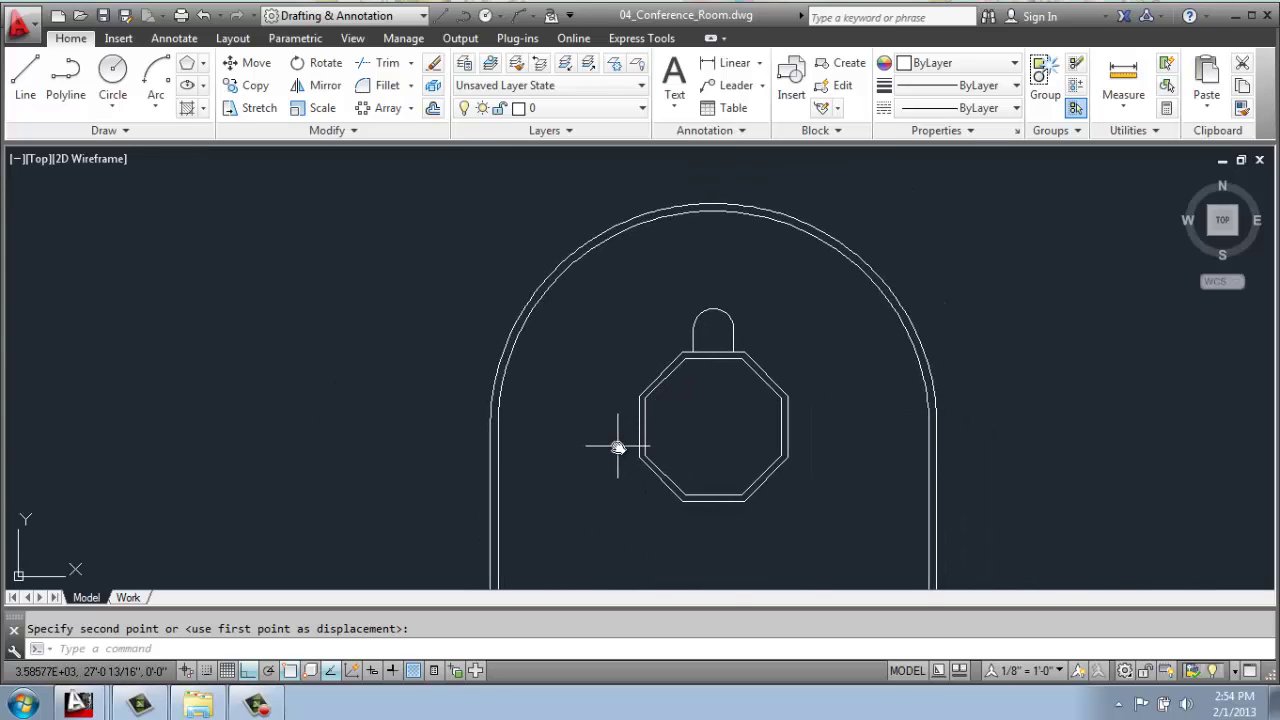
middle_drag(729, 456, 725, 415)
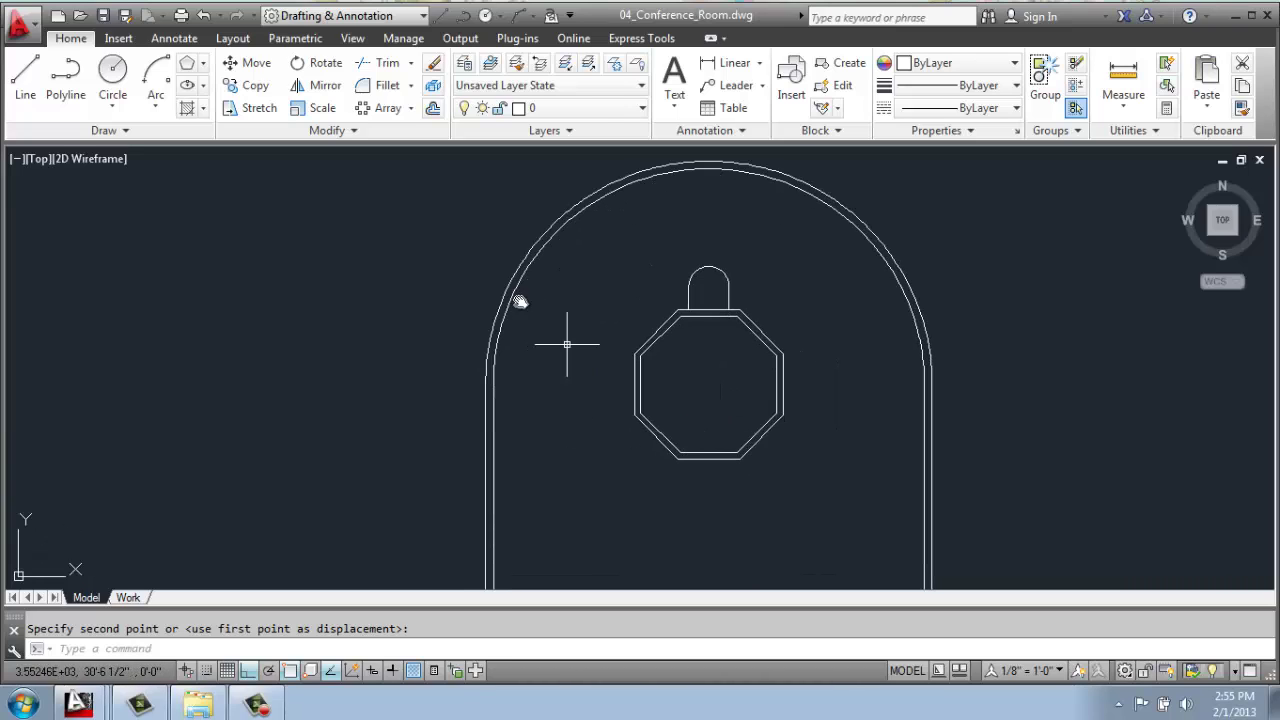
Step: Polar-array the chair into 8 copies centred on the octagon's centre
click(412, 110)
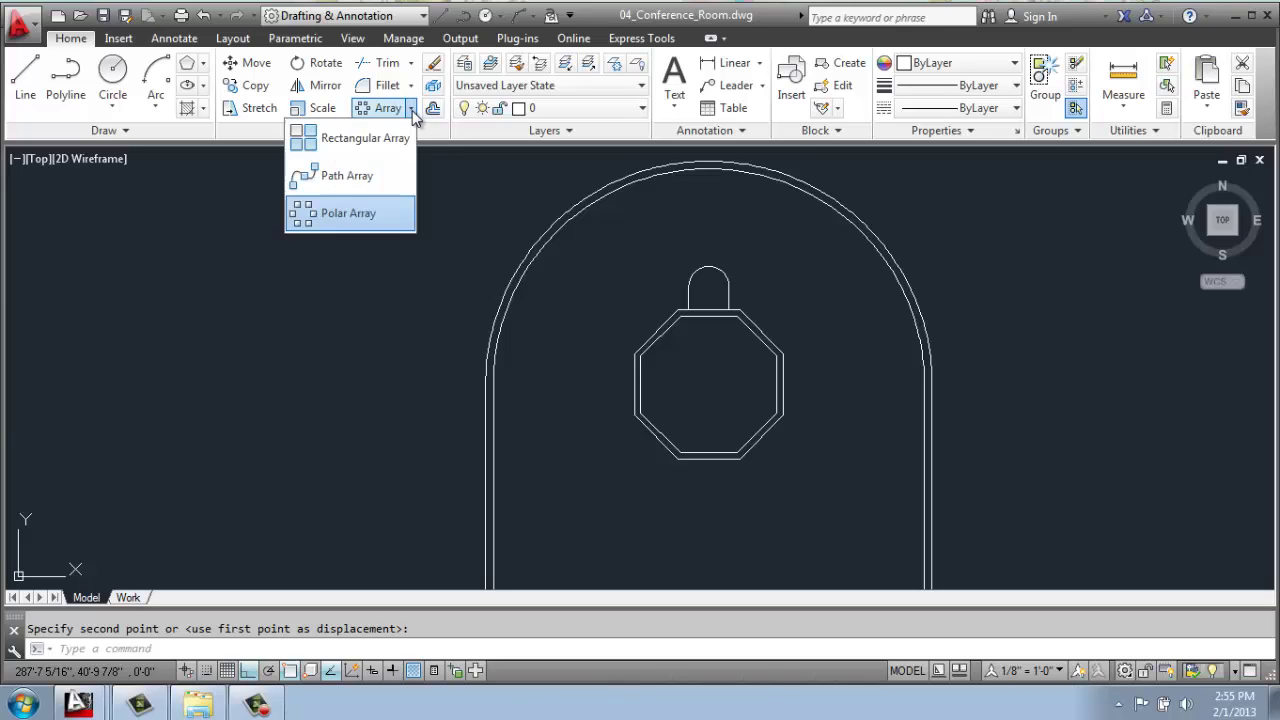
click(362, 214)
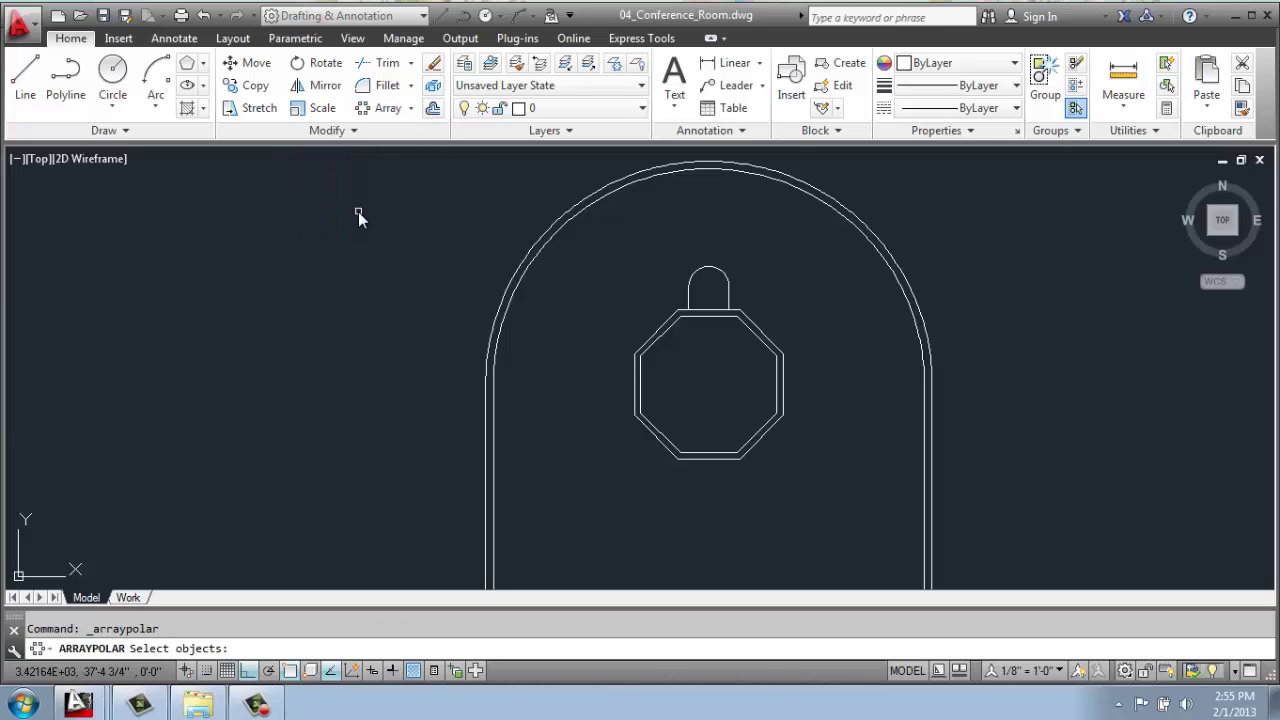
click(707, 266)
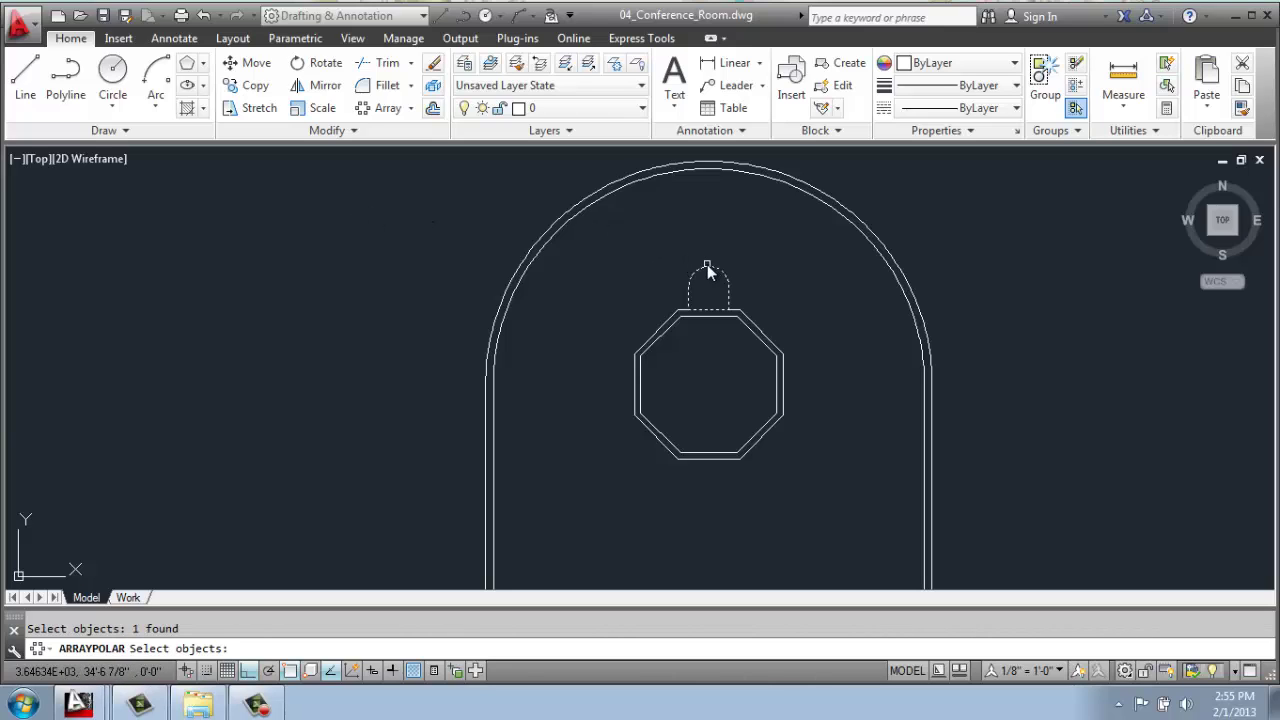
key(Return)
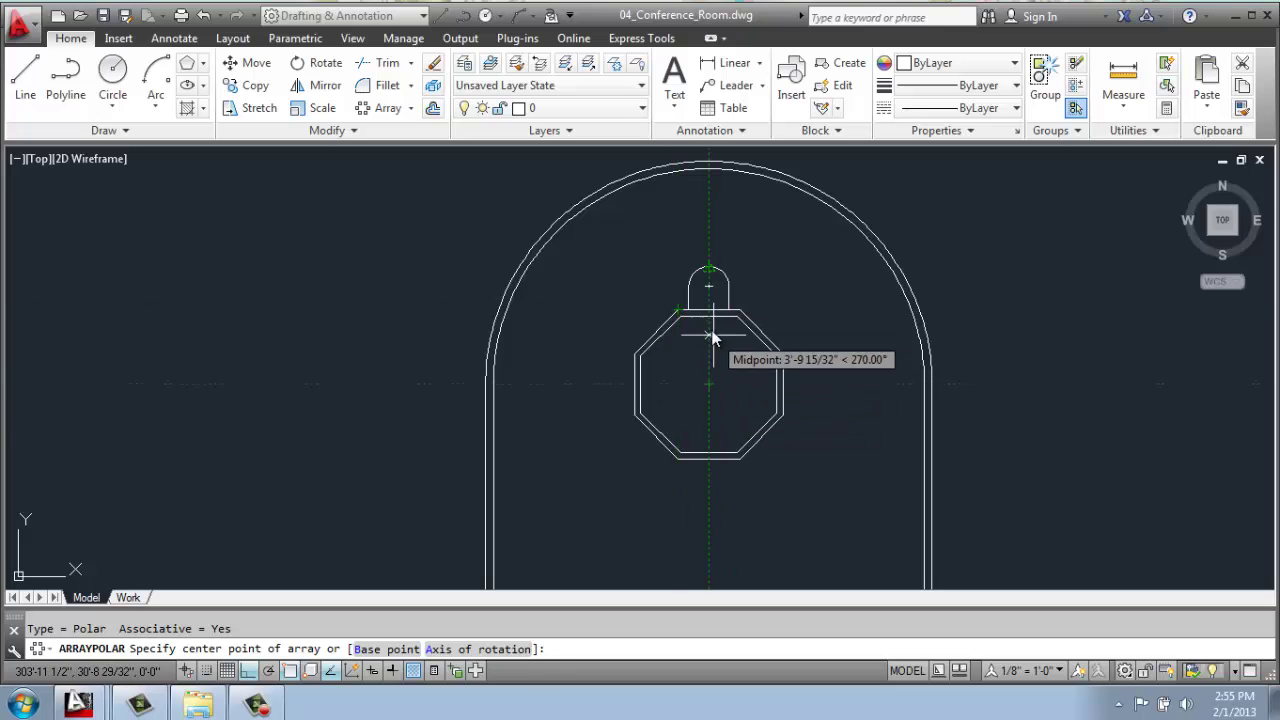
click(709, 385)
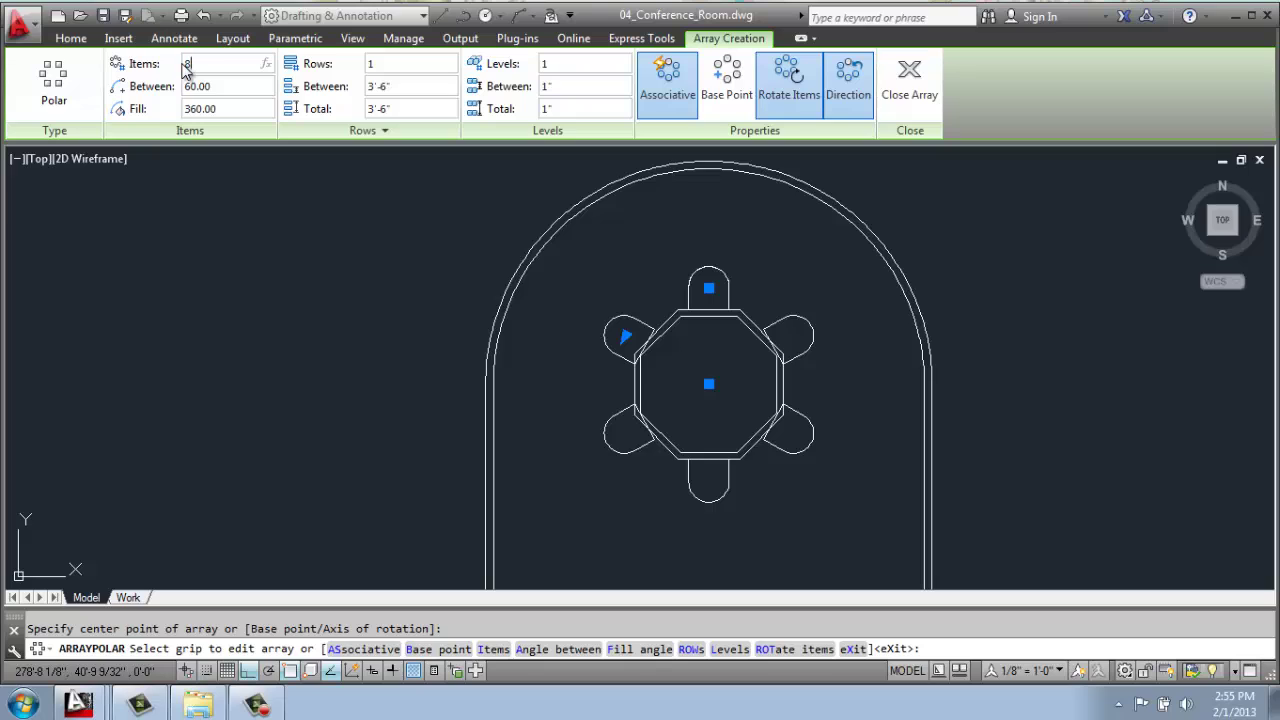
key(Return)
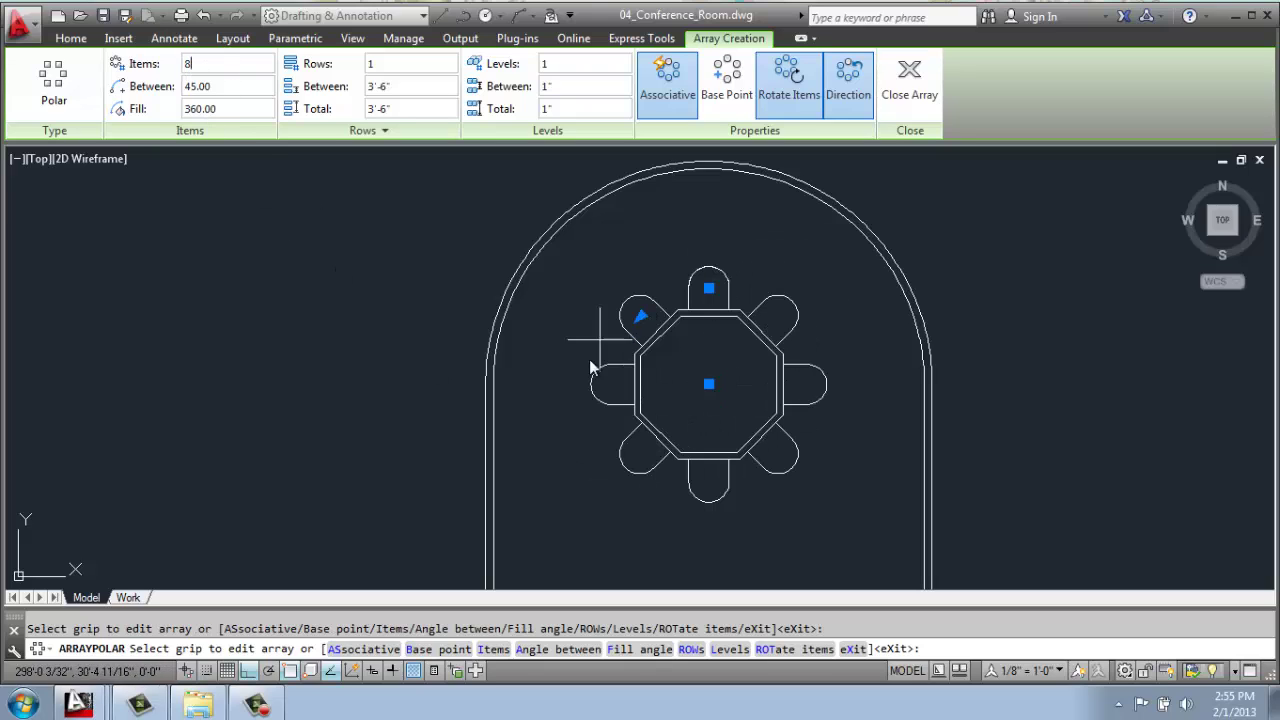
click(909, 80)
scroll(1069, 414, down, 2)
scroll(1072, 395, down, 1)
scroll(1088, 400, down, 1)
middle_drag(1082, 447, 1096, 411)
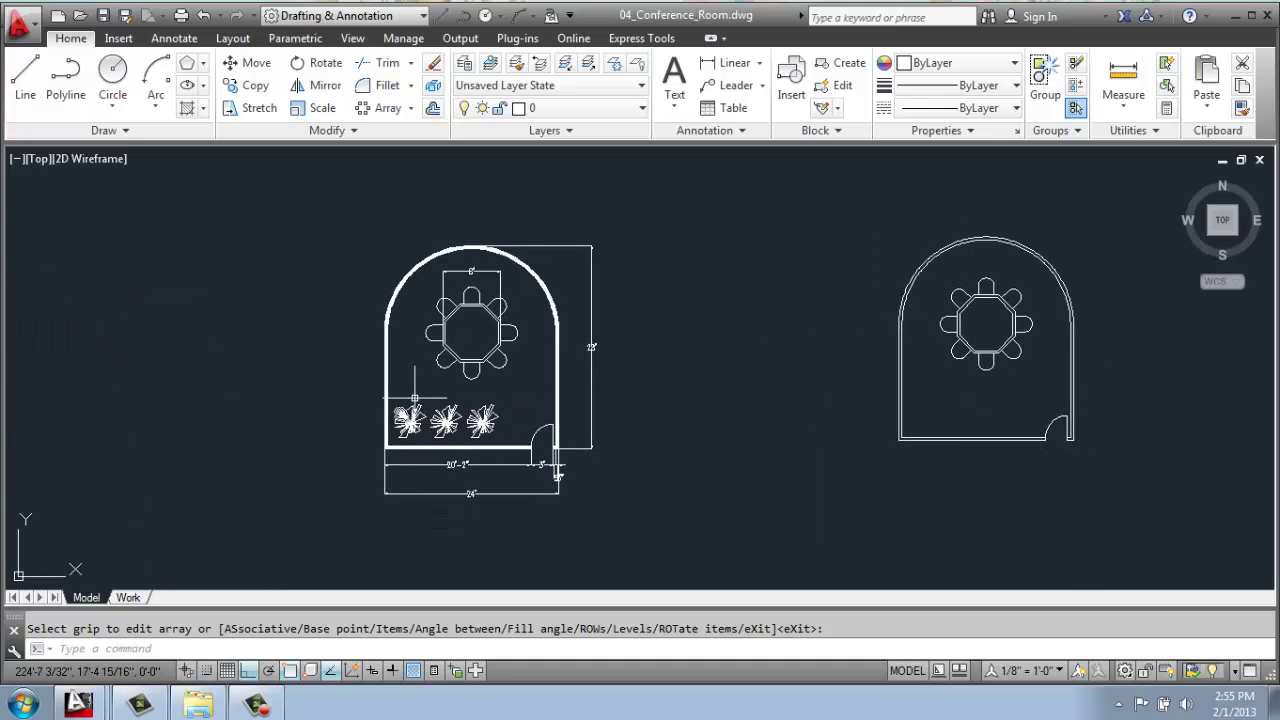
scroll(407, 429, up, 8)
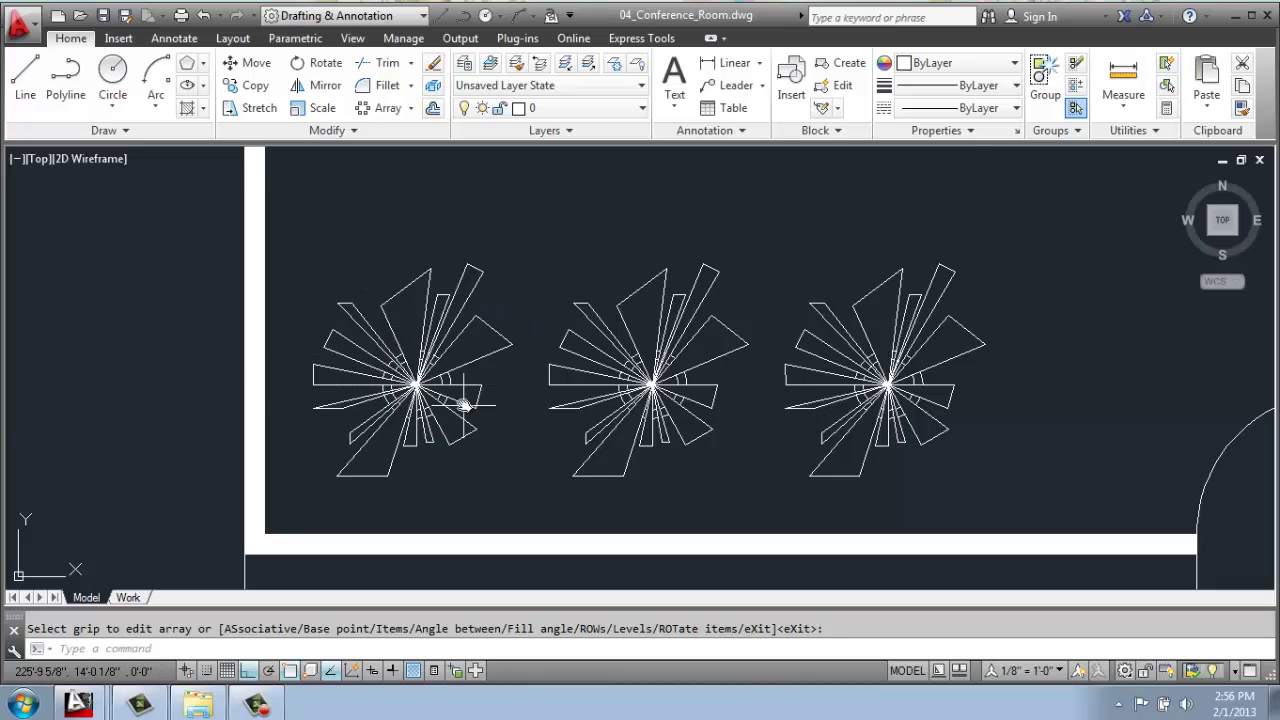
scroll(365, 355, down, 6)
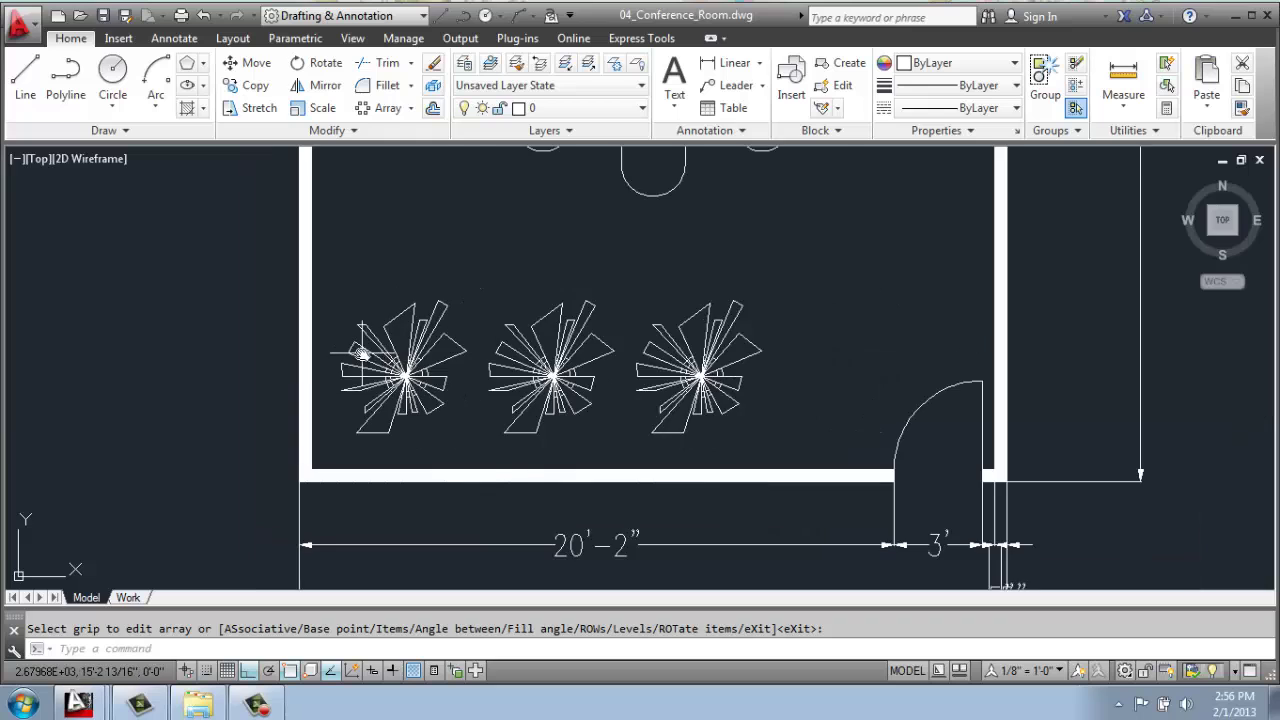
middle_drag(780, 320, 614, 329)
scroll(815, 271, up, 3)
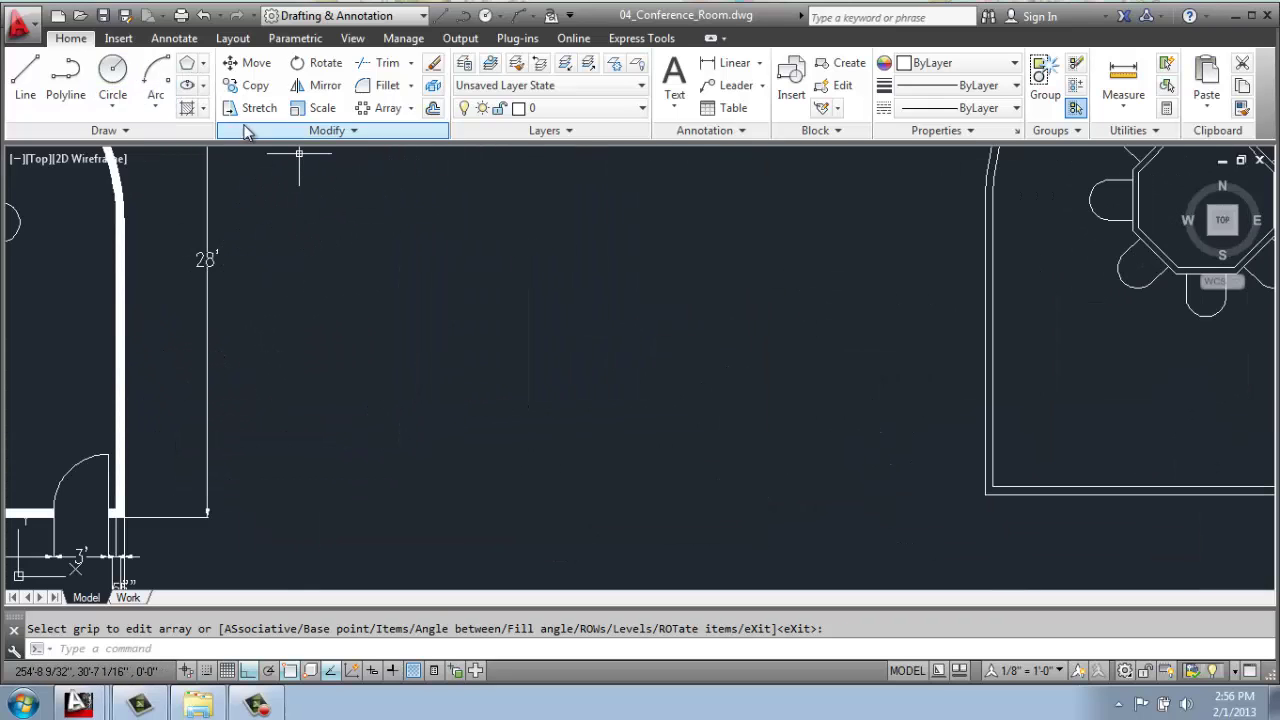
Step: Draw concentric circles of radius 12 and 10 in open floor space
click(114, 72)
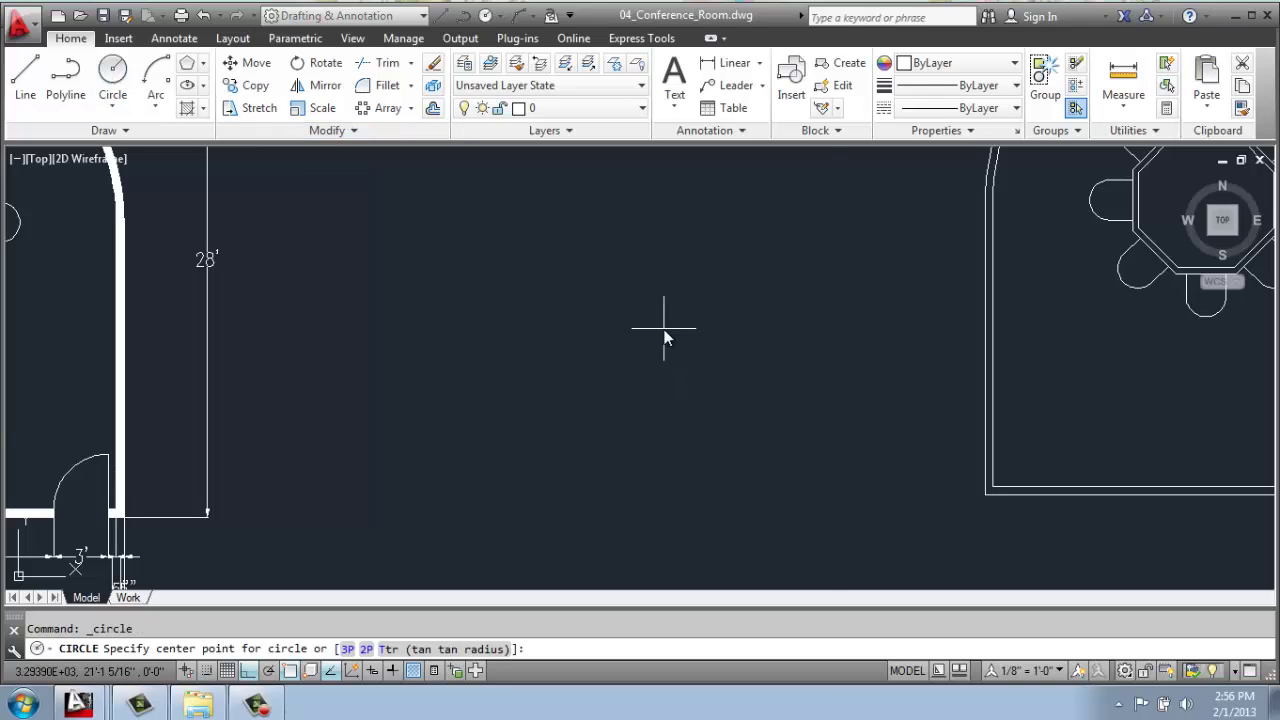
click(663, 328)
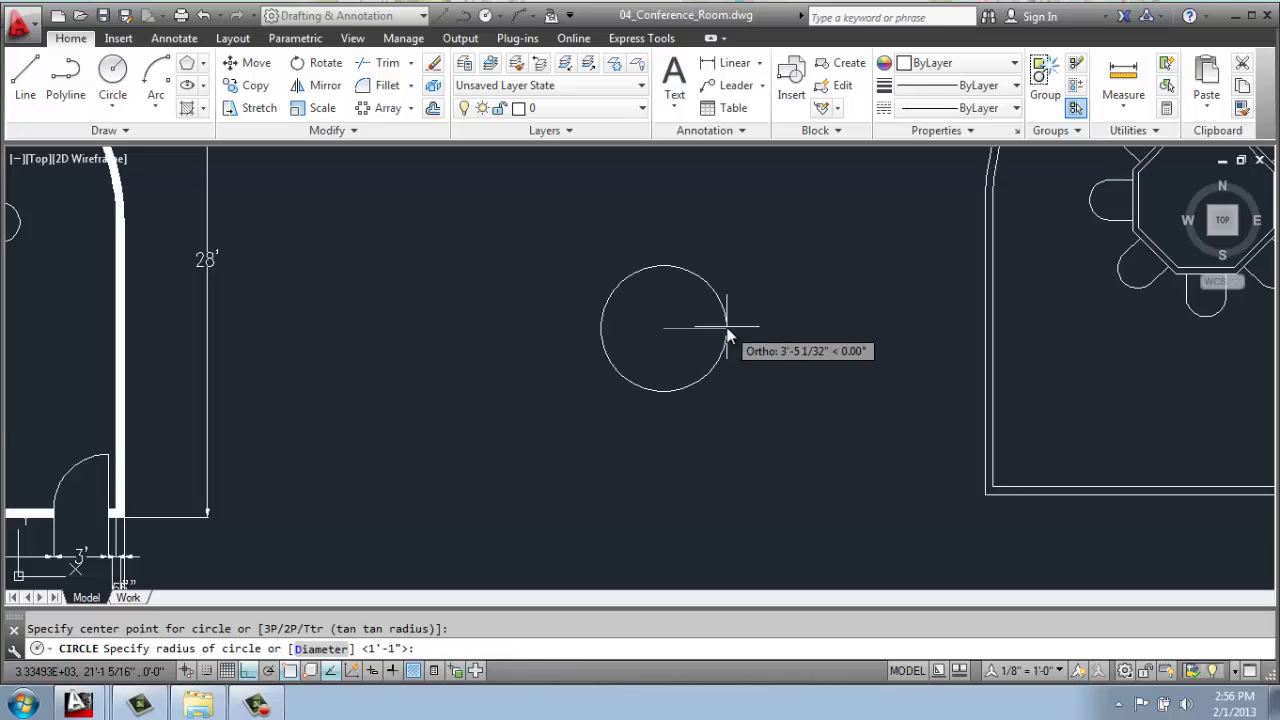
key(Return)
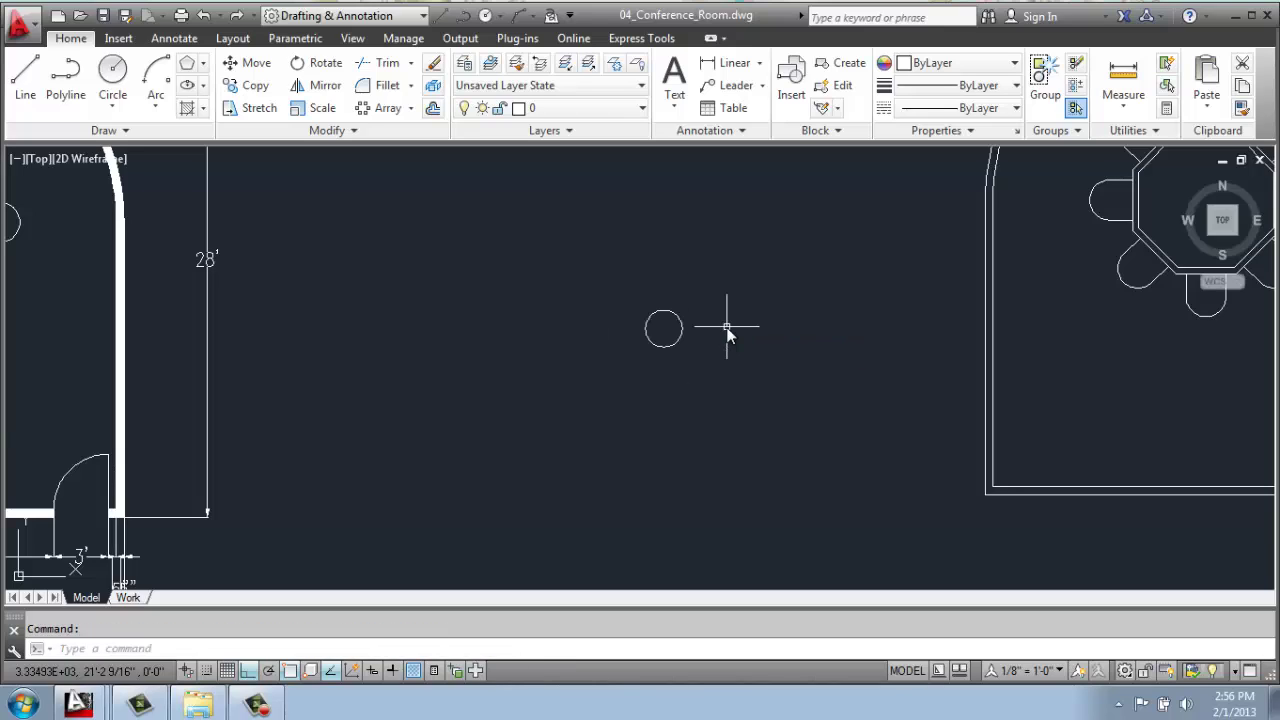
click(125, 66)
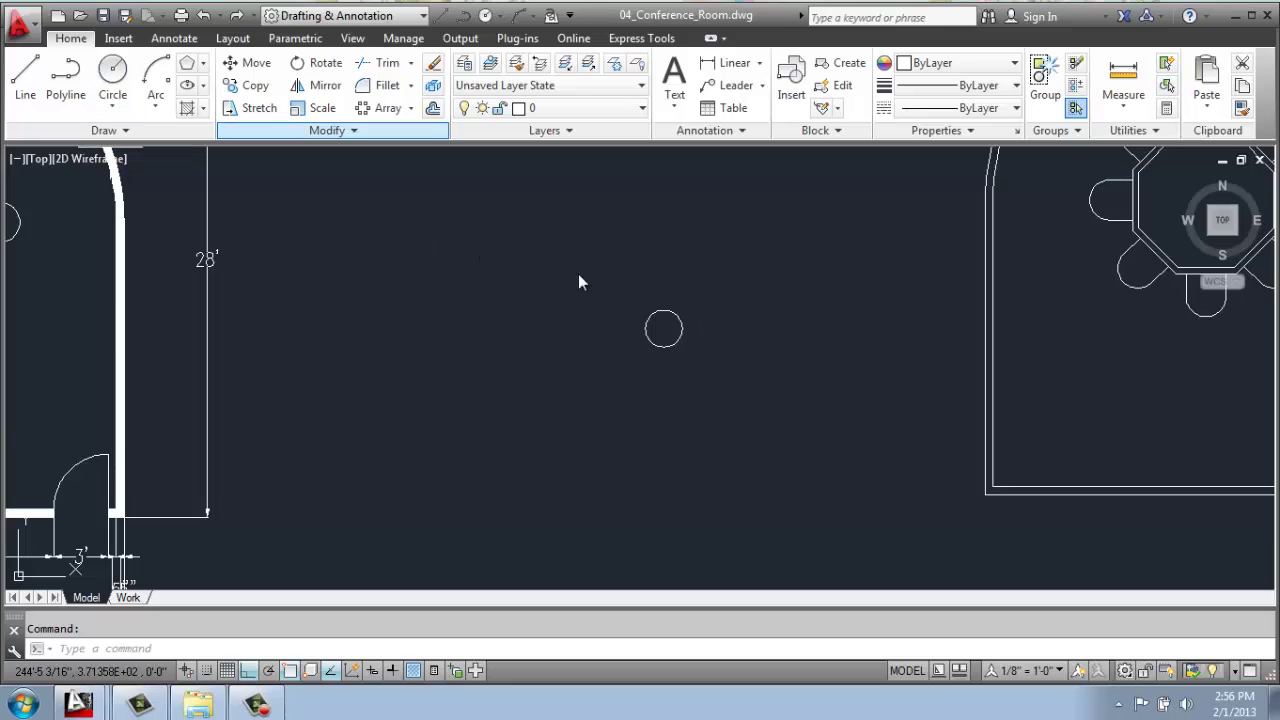
click(664, 330)
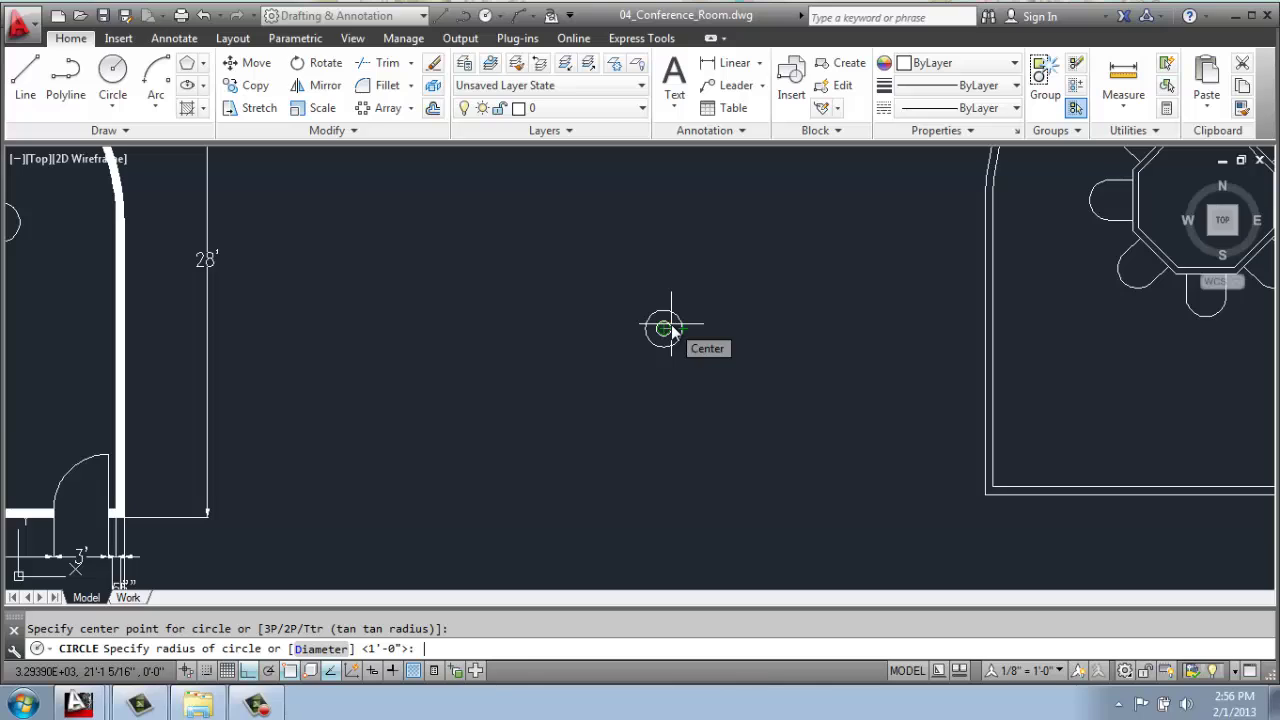
key(Return)
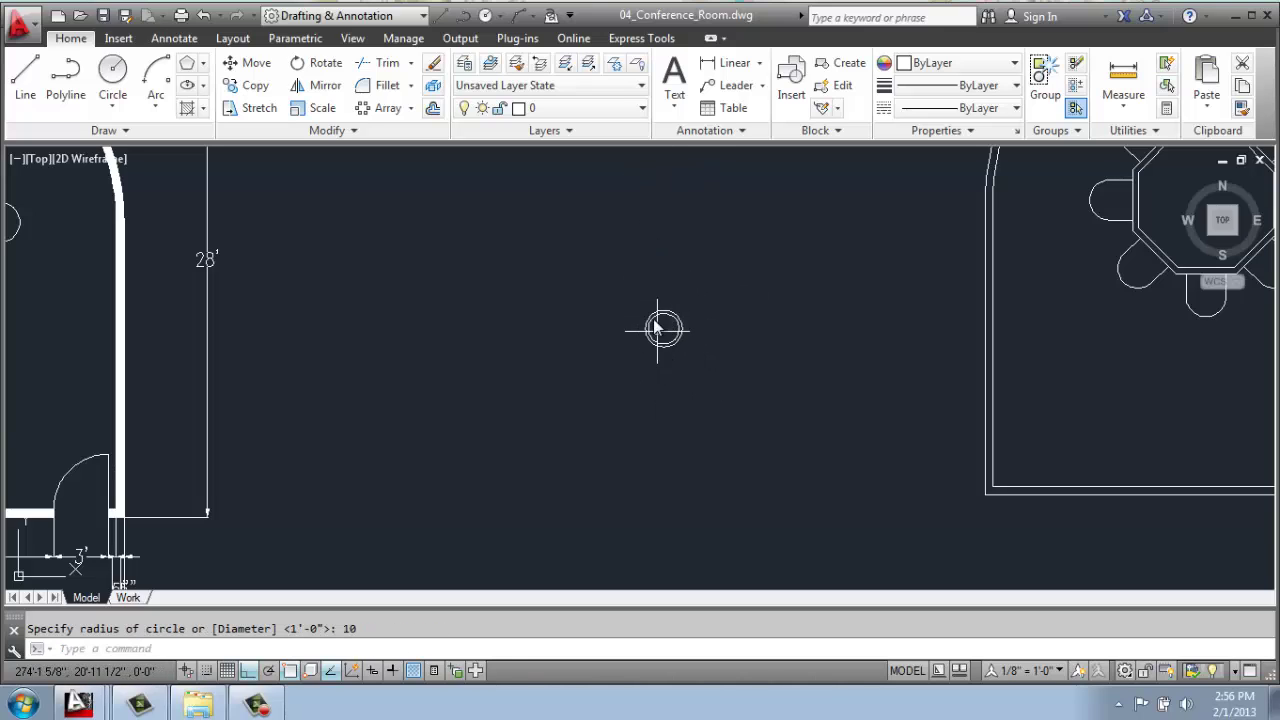
middle_drag(687, 303, 666, 346)
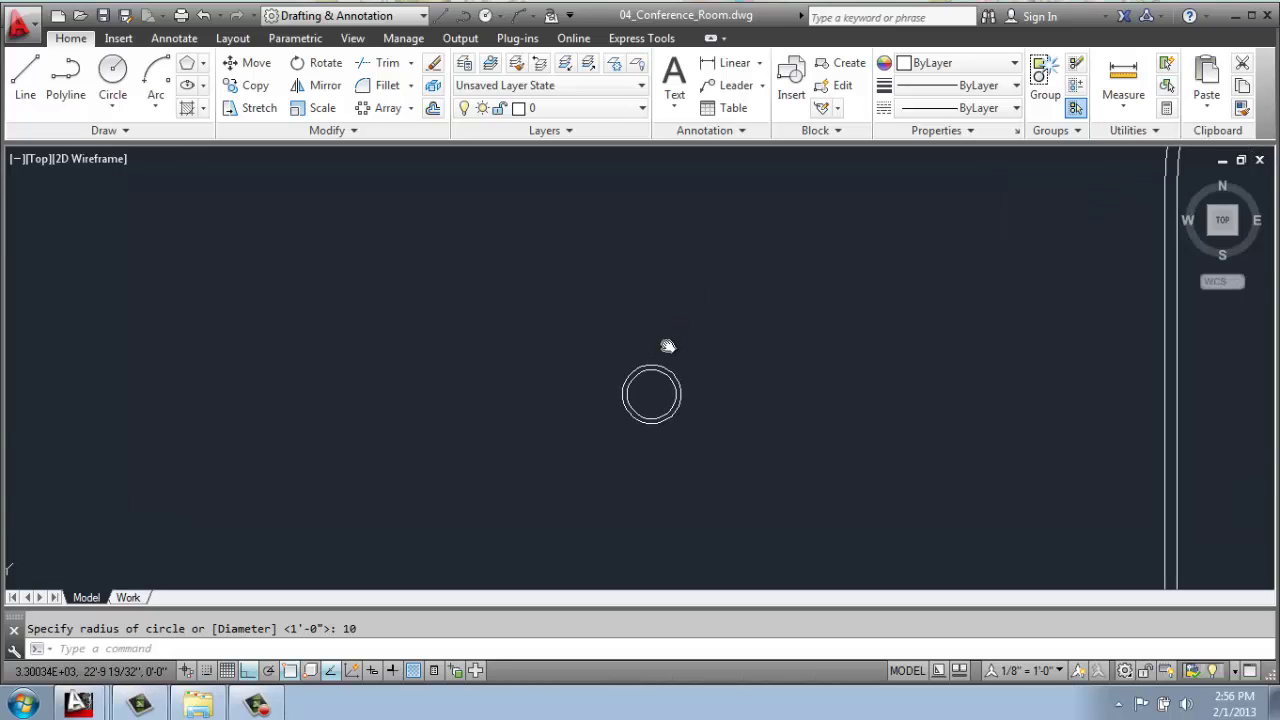
Step: Start a polyline at the pot's centre with Ortho off and draw the first upward leaves
click(75, 80)
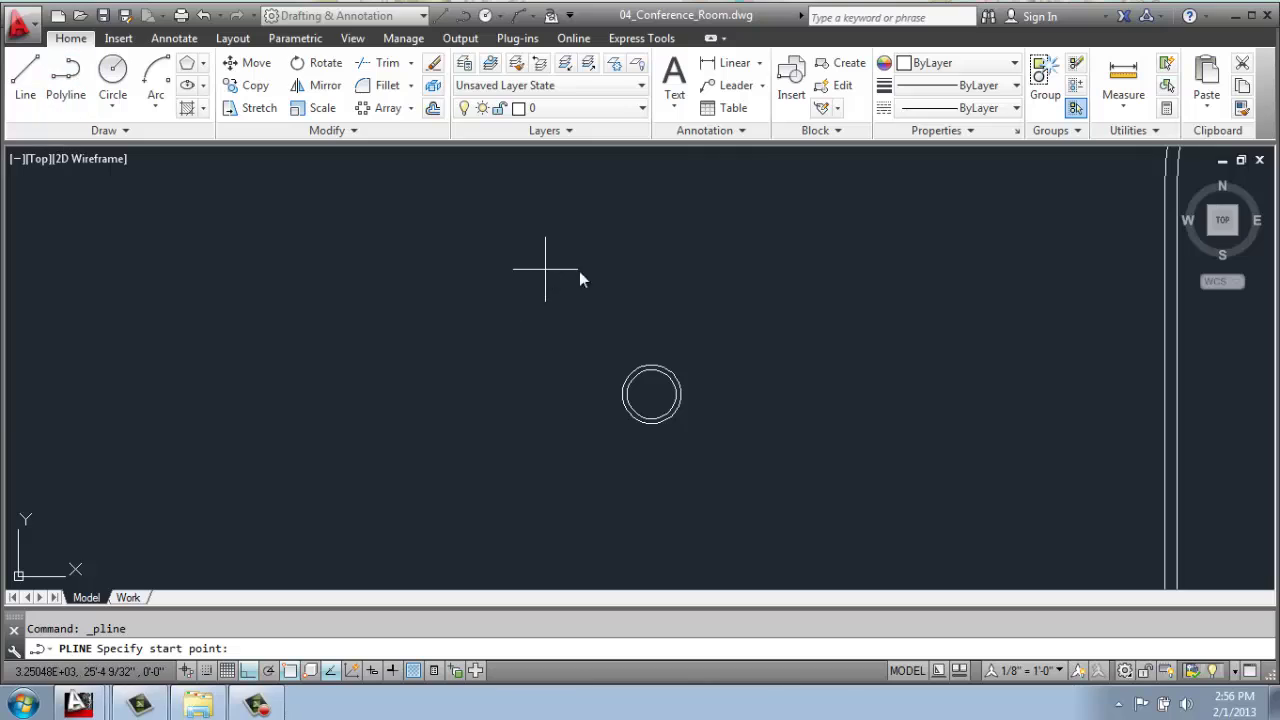
click(652, 394)
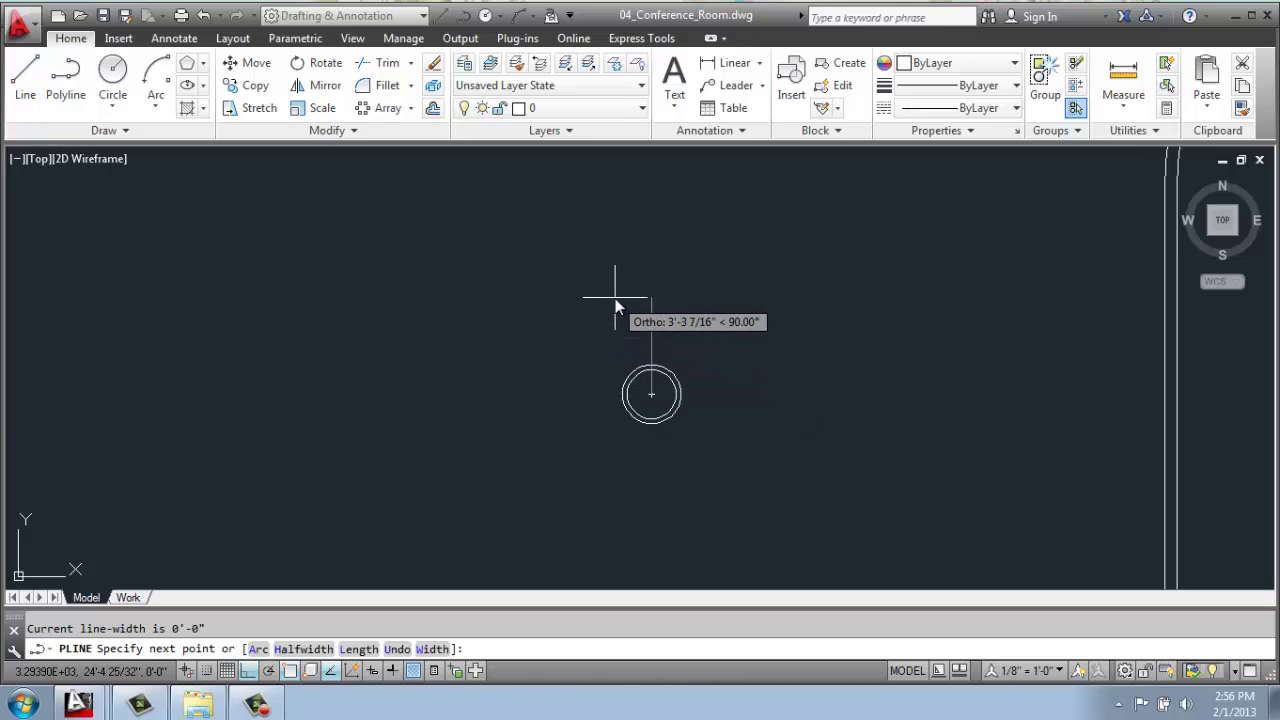
click(248, 670)
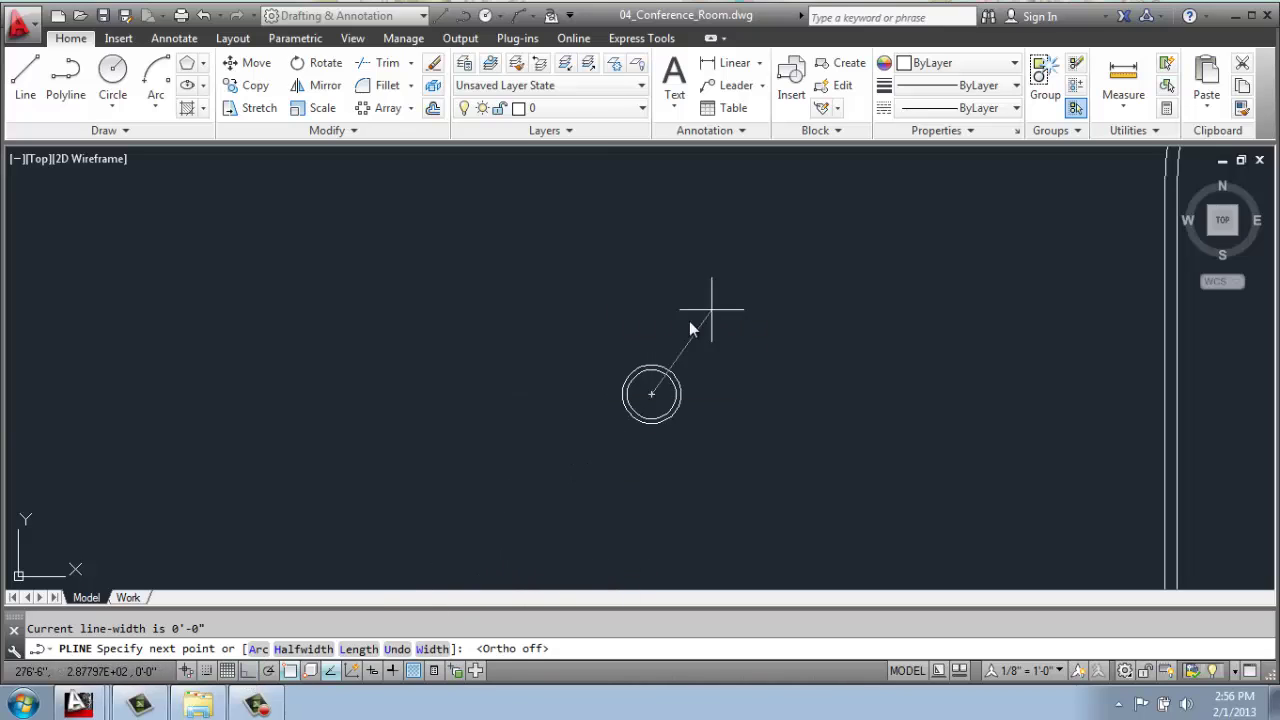
click(628, 332)
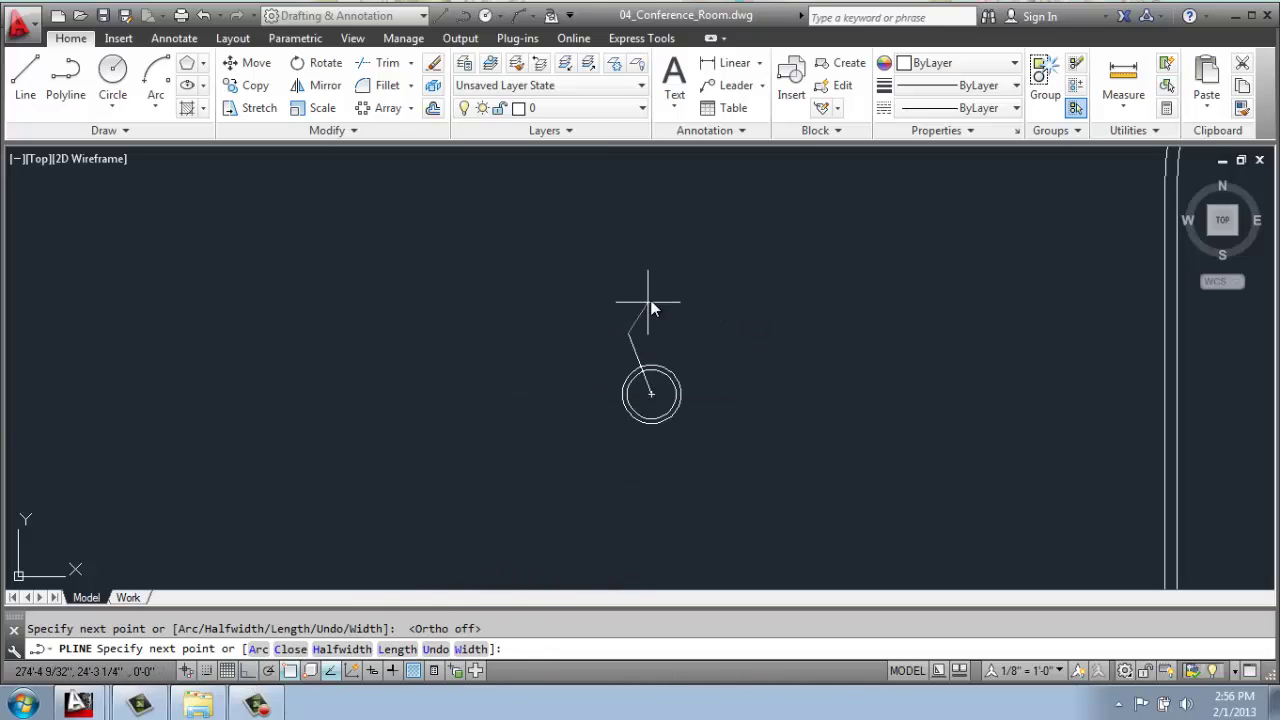
click(644, 311)
click(651, 393)
click(655, 274)
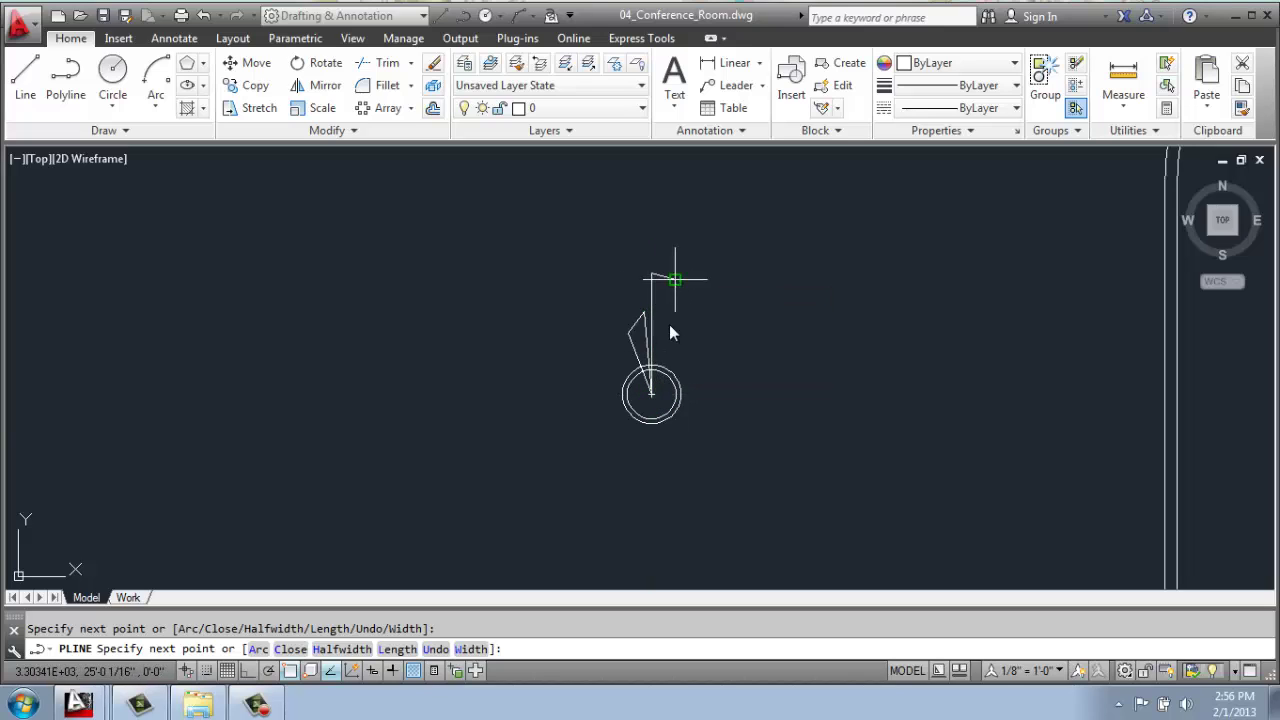
click(674, 281)
click(651, 393)
click(686, 303)
click(708, 303)
Step: Continue the leaf polyline with wedges pointing right and lower right
click(652, 394)
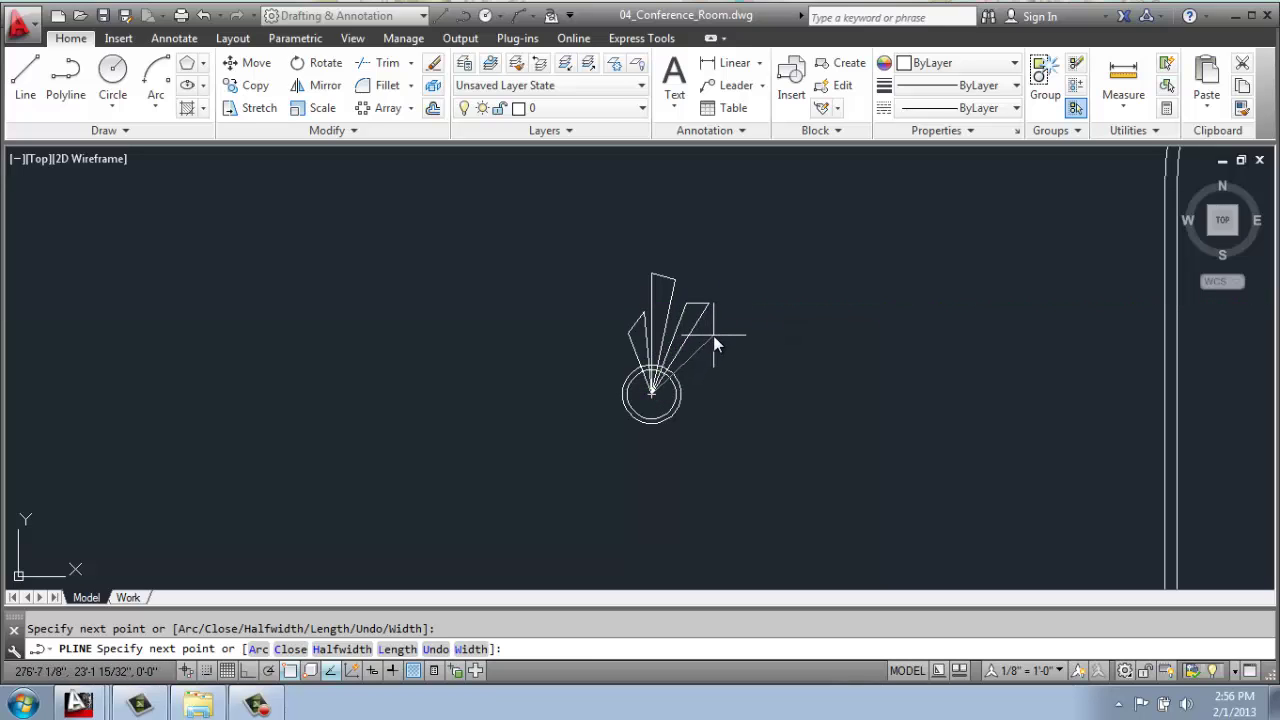
click(712, 338)
click(731, 359)
click(652, 393)
click(732, 385)
click(732, 409)
click(652, 393)
click(760, 431)
click(760, 462)
click(652, 393)
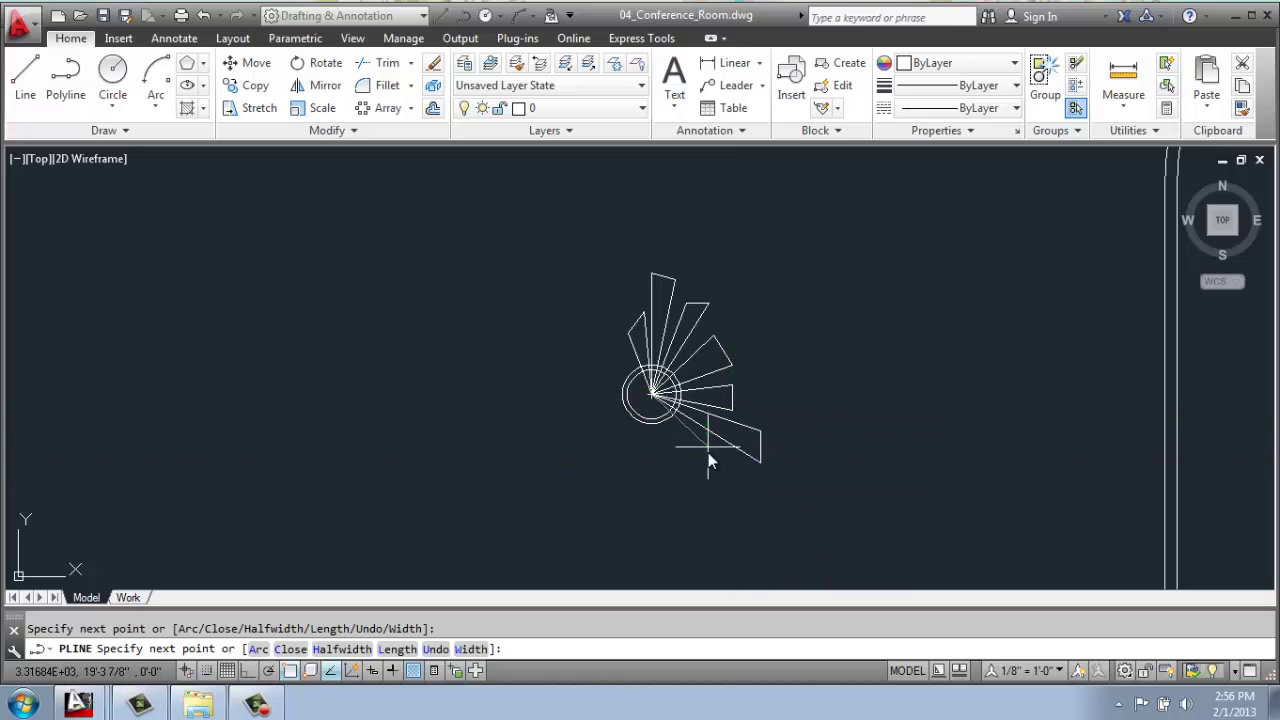
Step: Add wedge leaves pointing down-right, straight down and lower left
click(707, 457)
click(682, 488)
click(652, 393)
click(677, 516)
click(662, 516)
click(652, 393)
click(652, 530)
click(596, 531)
click(652, 393)
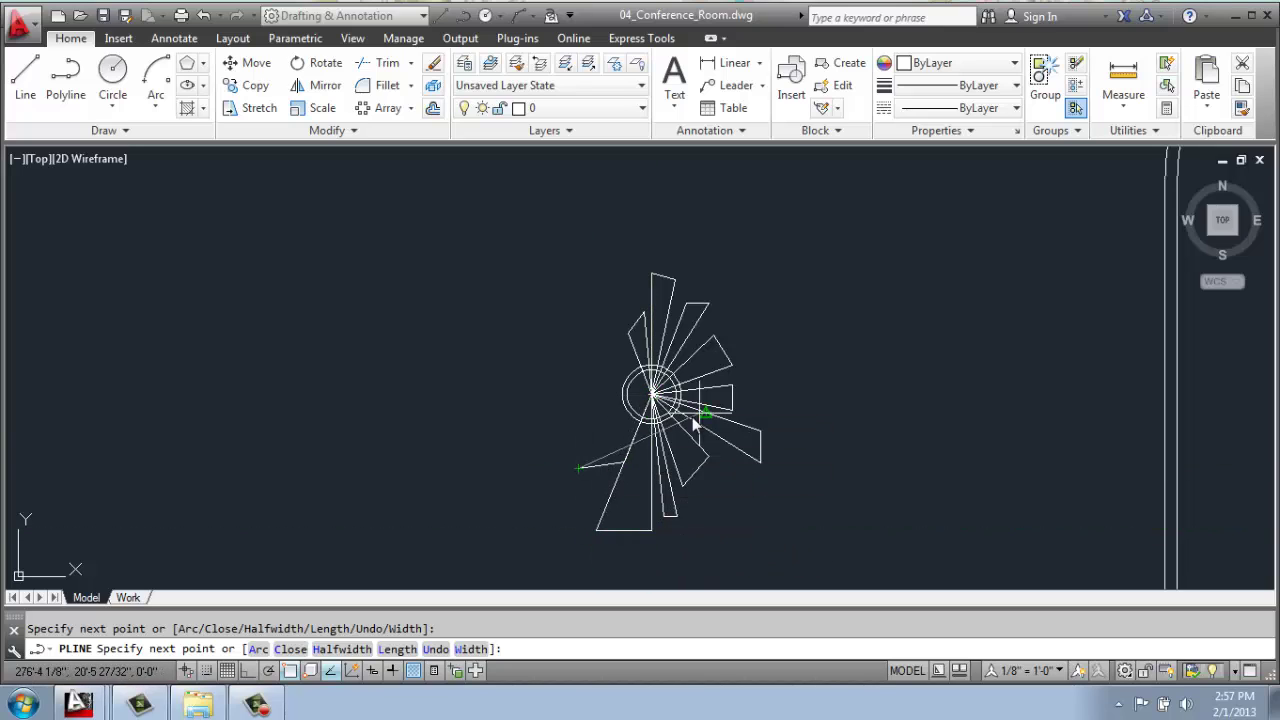
Step: Undo a misplaced point and redraw the lower-left and left wedge leaves
key(ctrl+z)
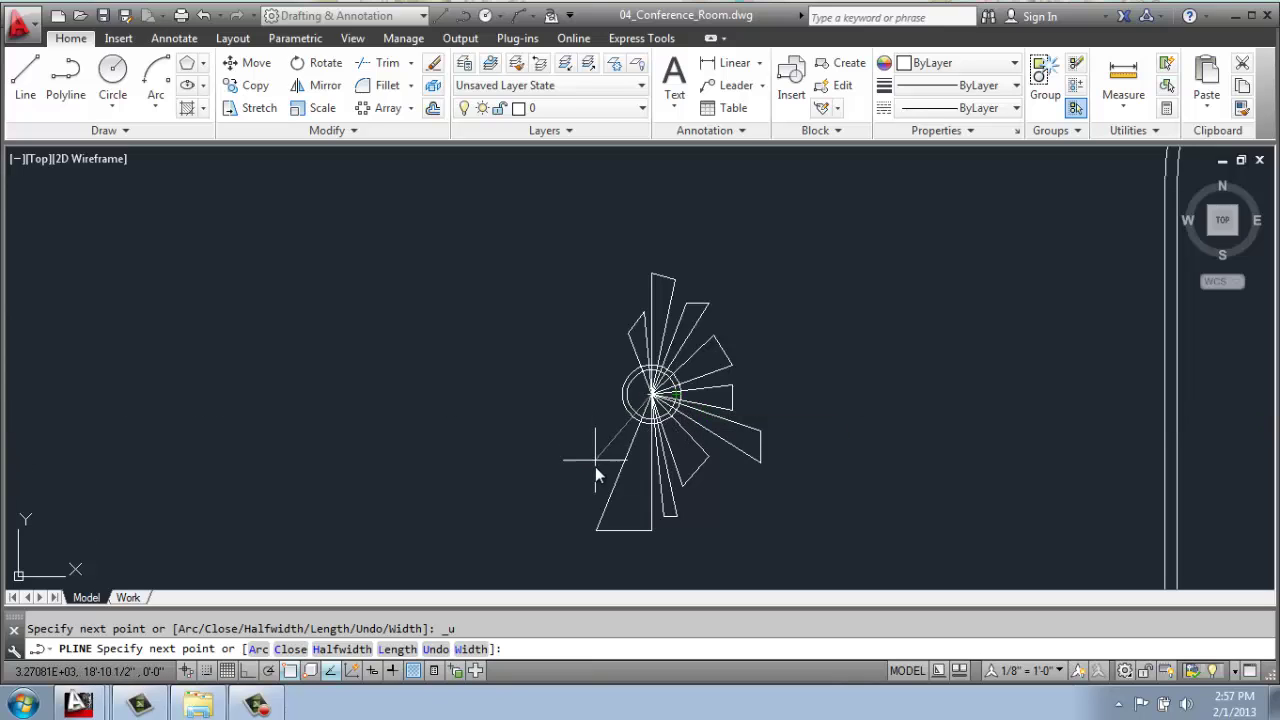
click(595, 474)
click(573, 463)
click(652, 395)
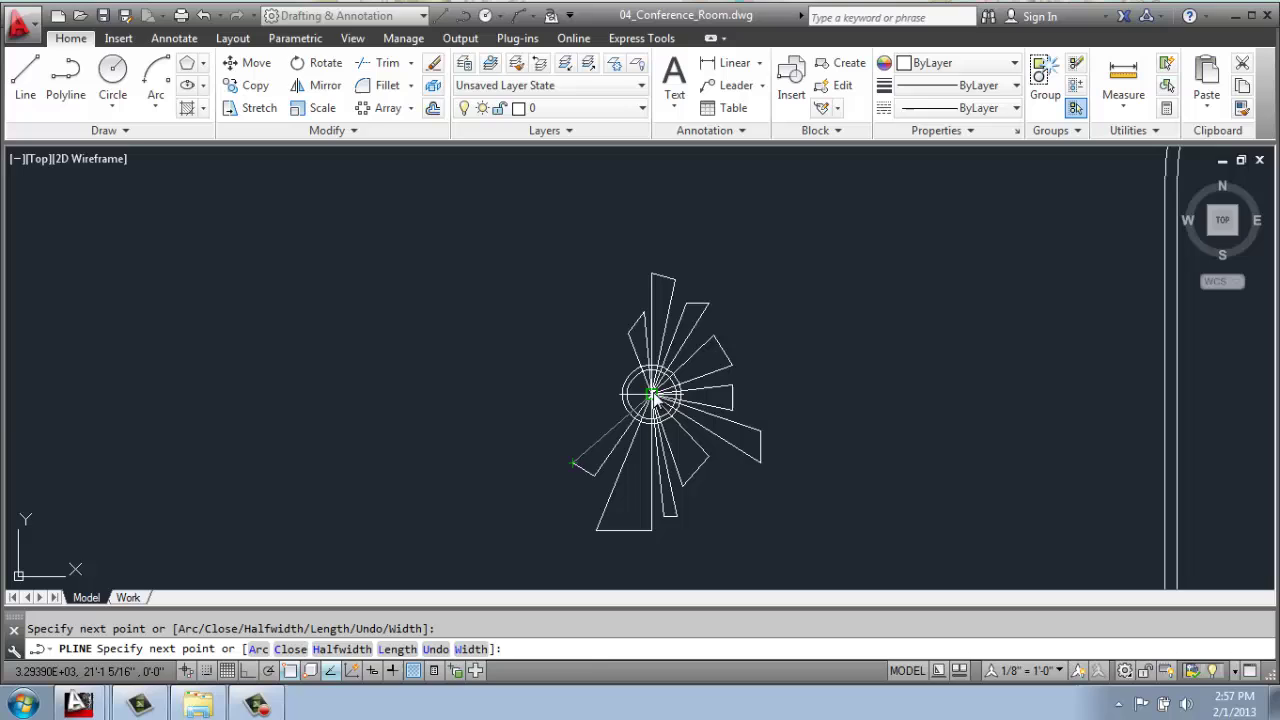
click(540, 457)
click(519, 431)
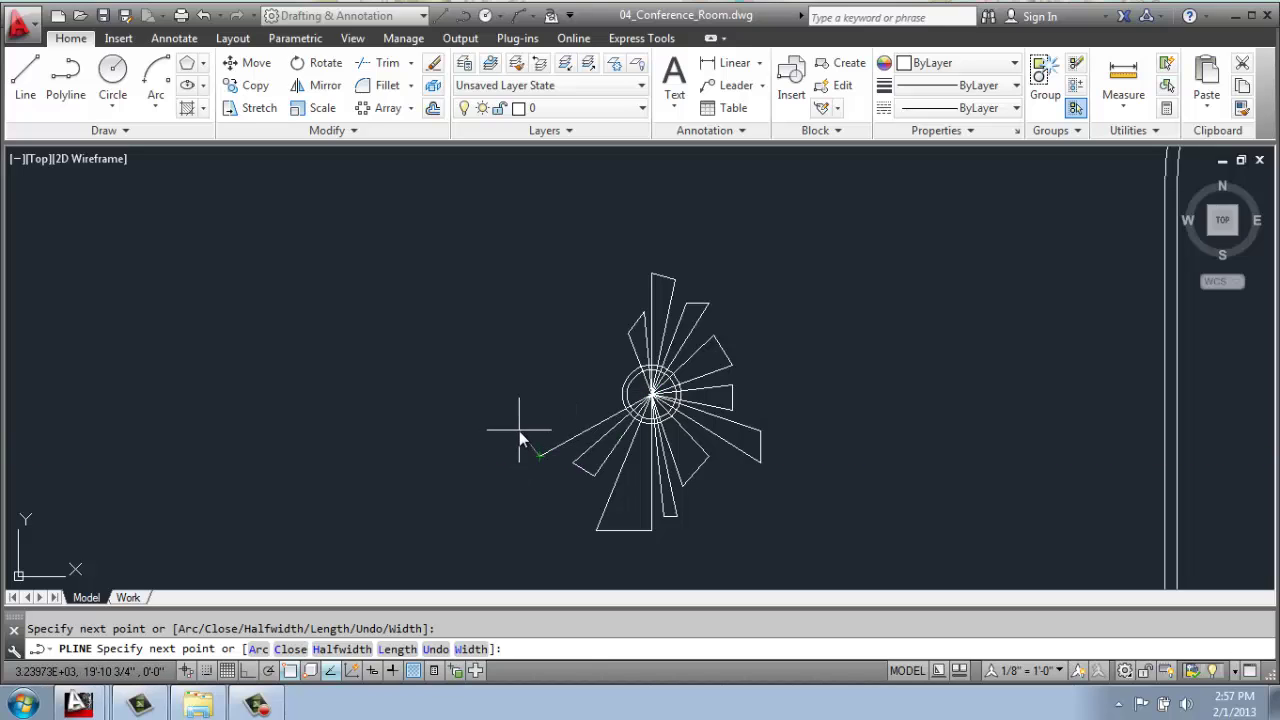
click(652, 395)
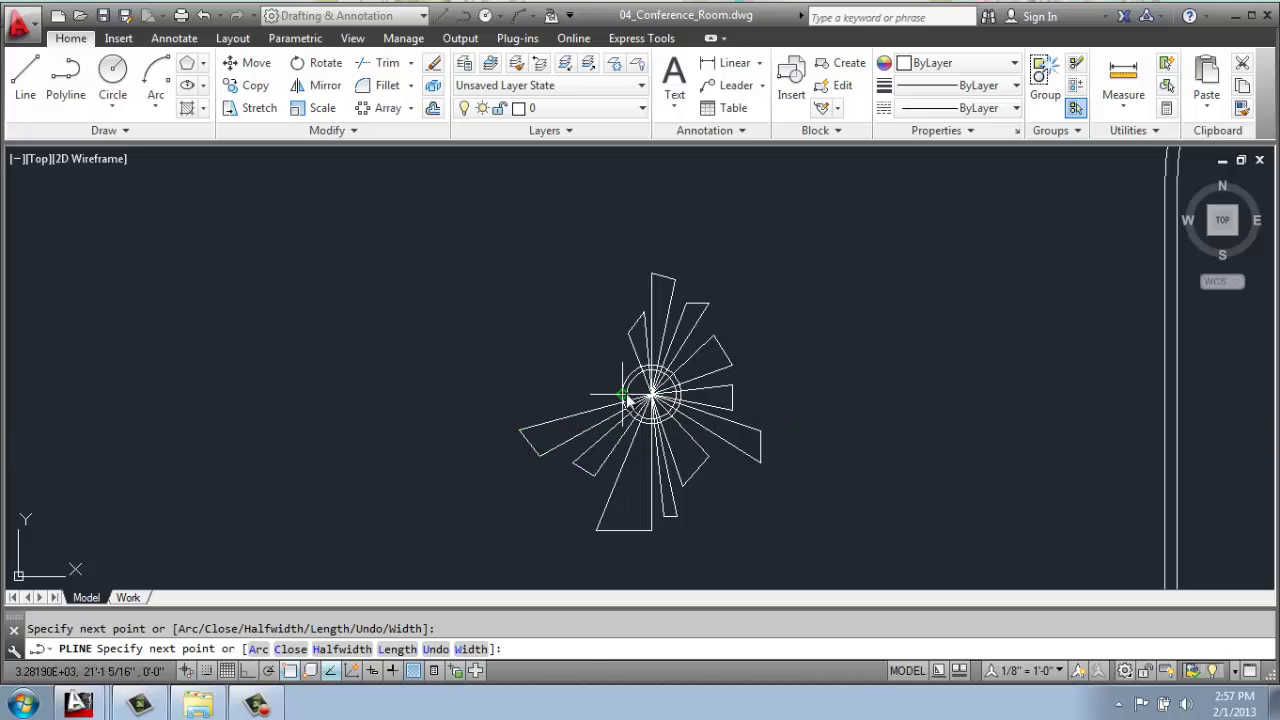
Step: Add the final left and upper-left leaves and finish the leaf polyline
scroll(612, 398, up, 2)
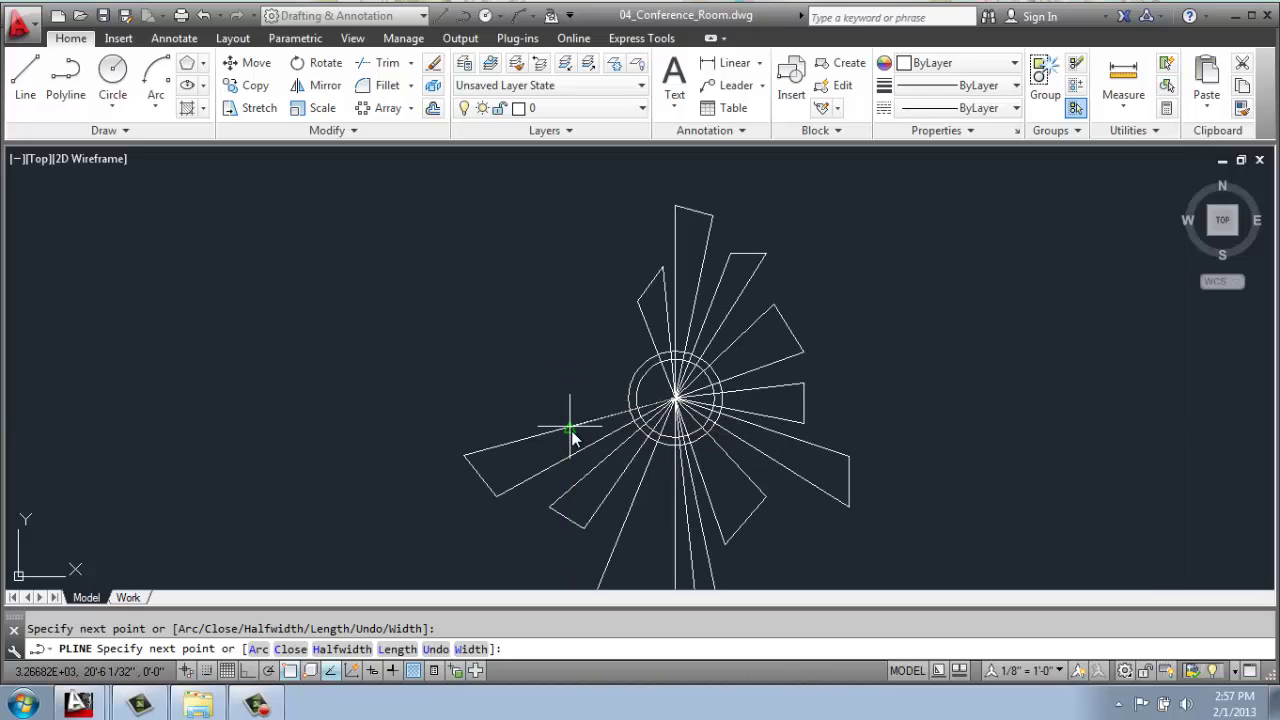
click(462, 408)
click(462, 362)
click(675, 400)
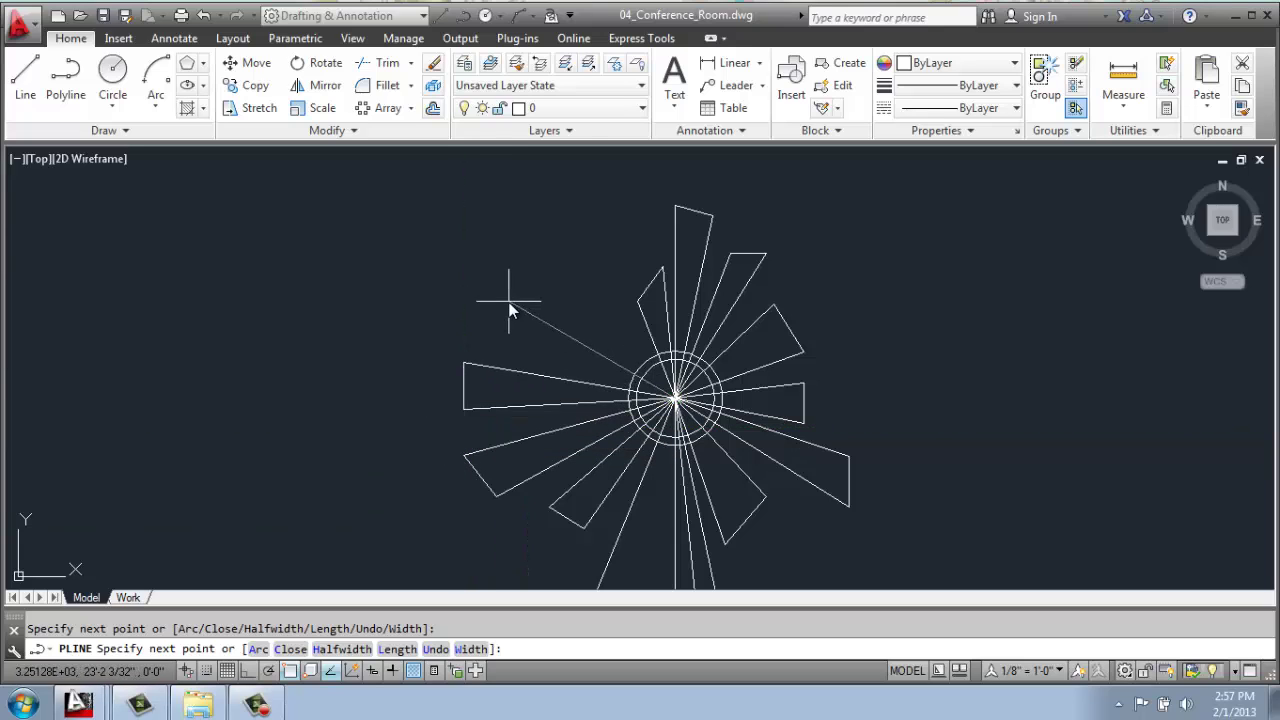
click(508, 300)
click(508, 218)
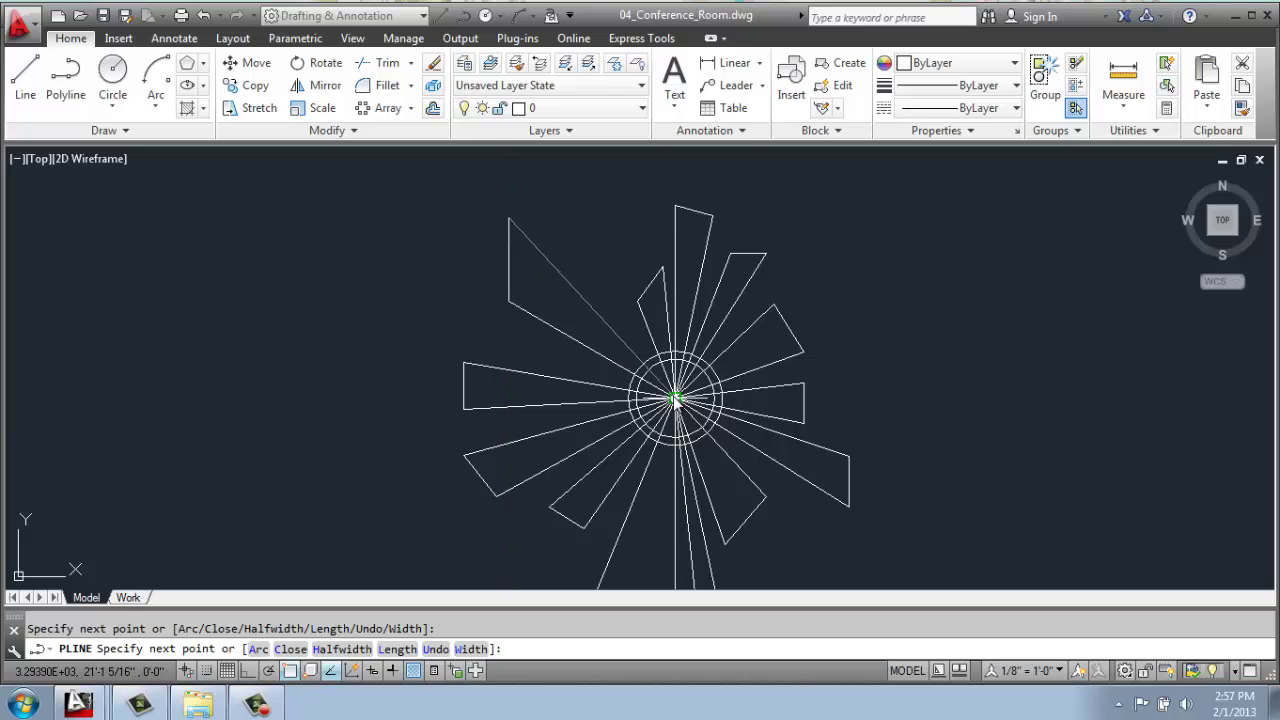
click(675, 400)
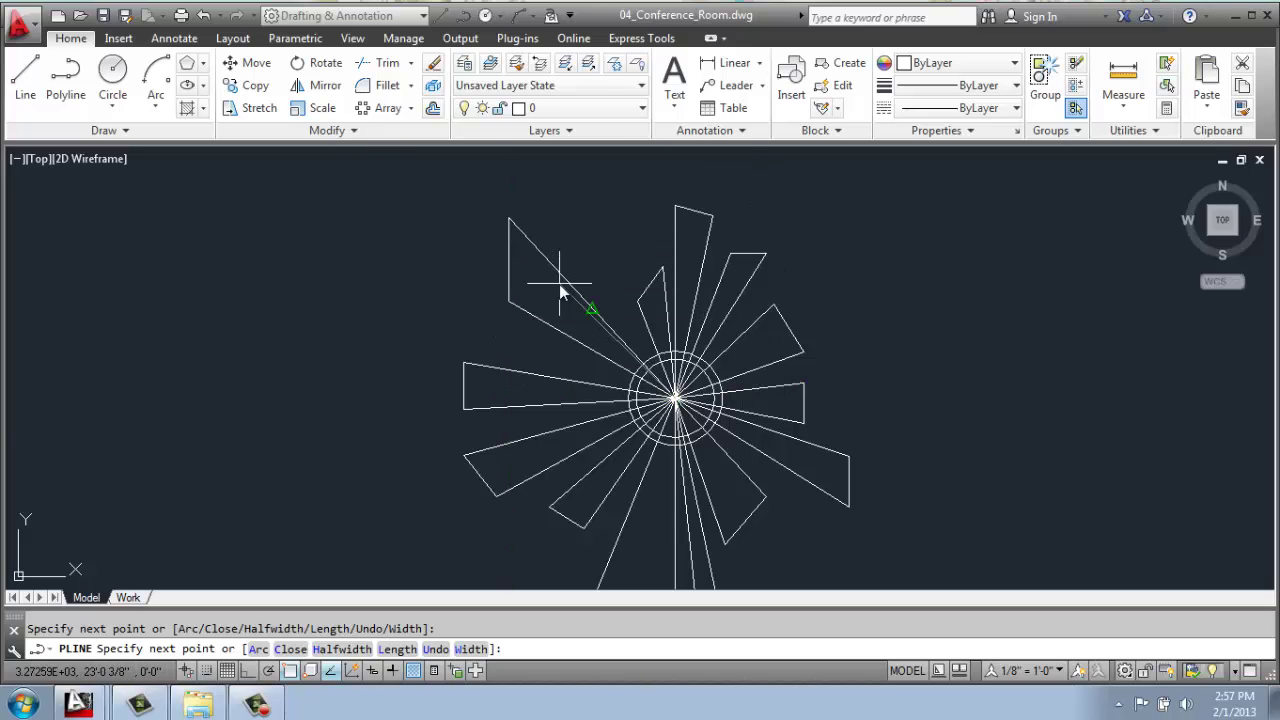
key(Return)
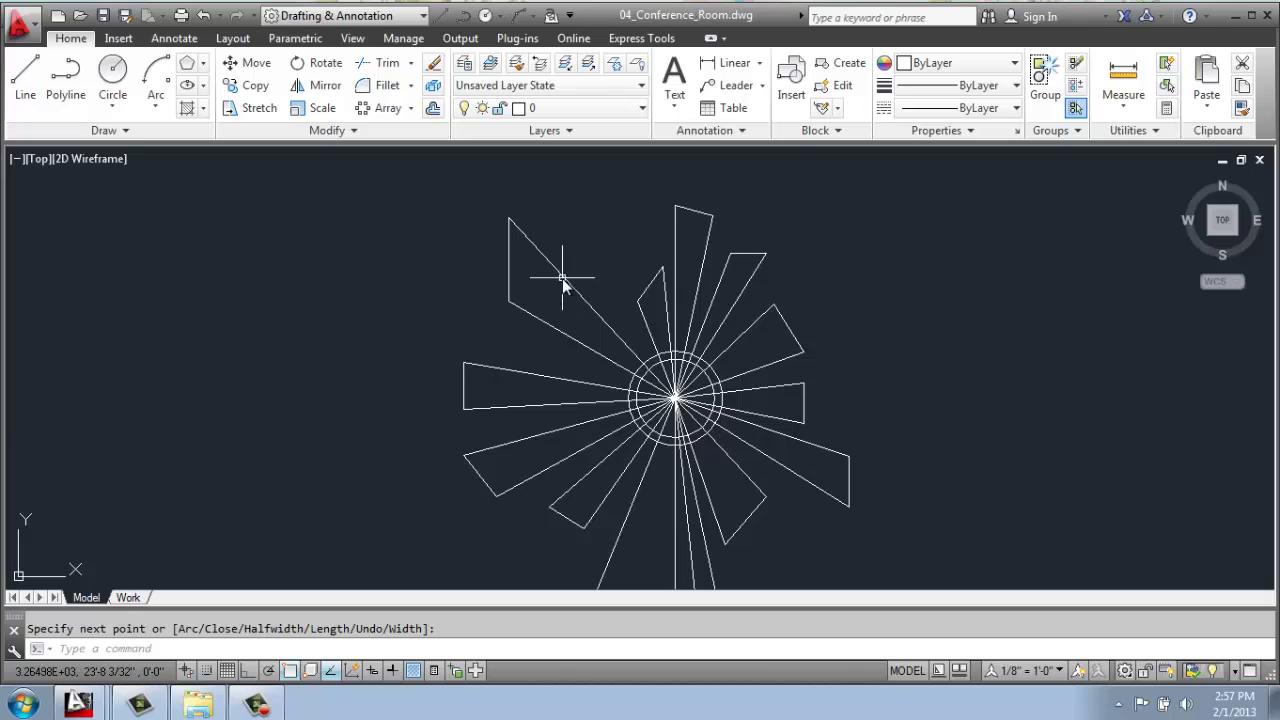
Step: Pan and zoom to compare both conference rooms, then centre the view on the new plant
key(ctrl+a)
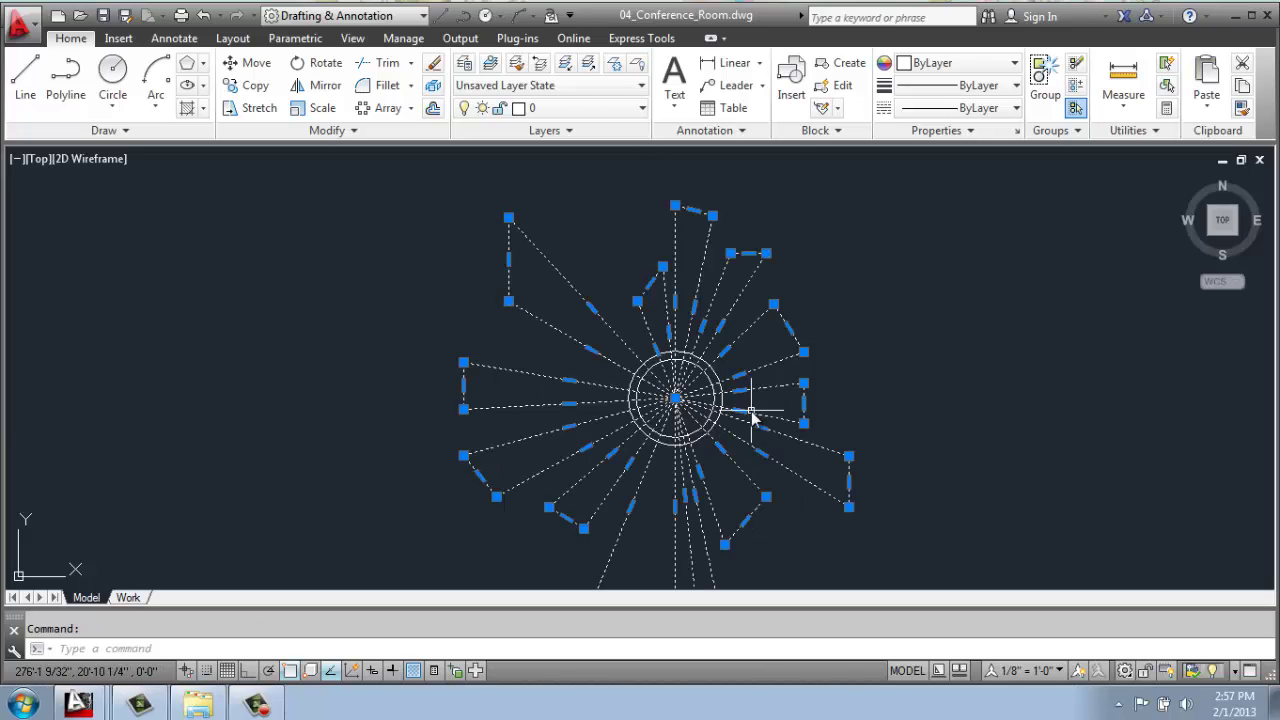
key(Escape)
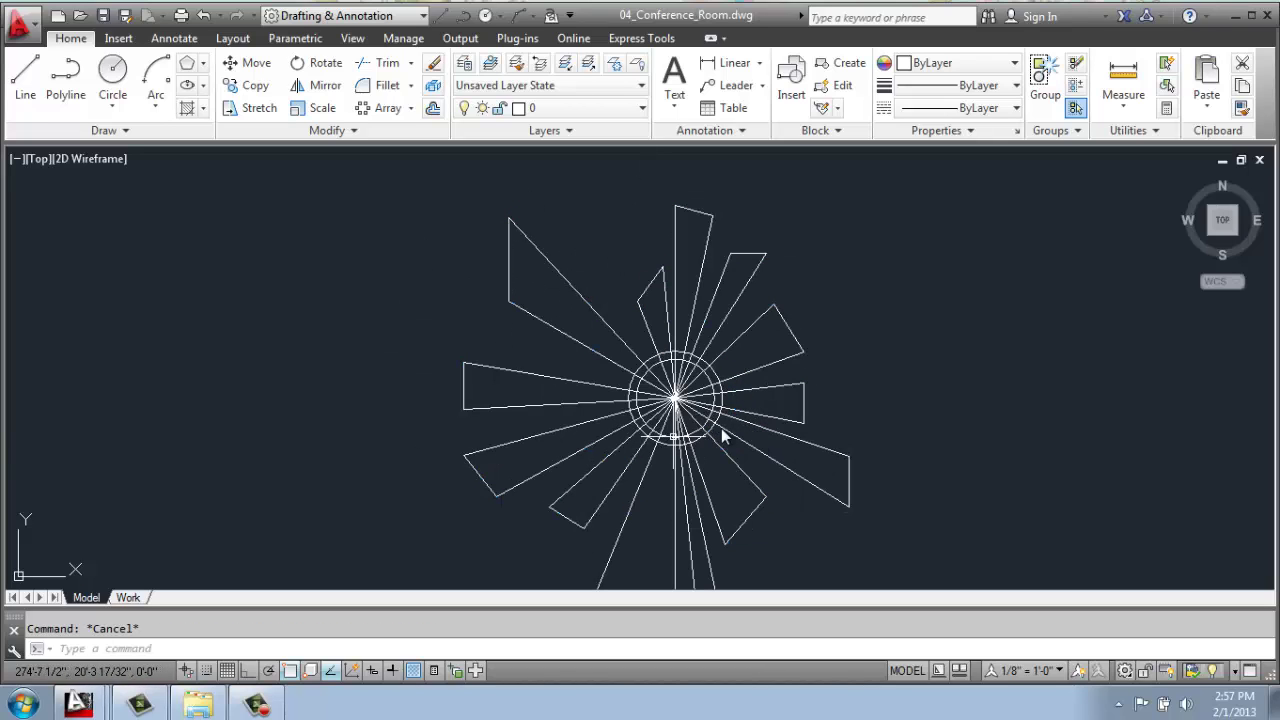
scroll(702, 448, down, 5)
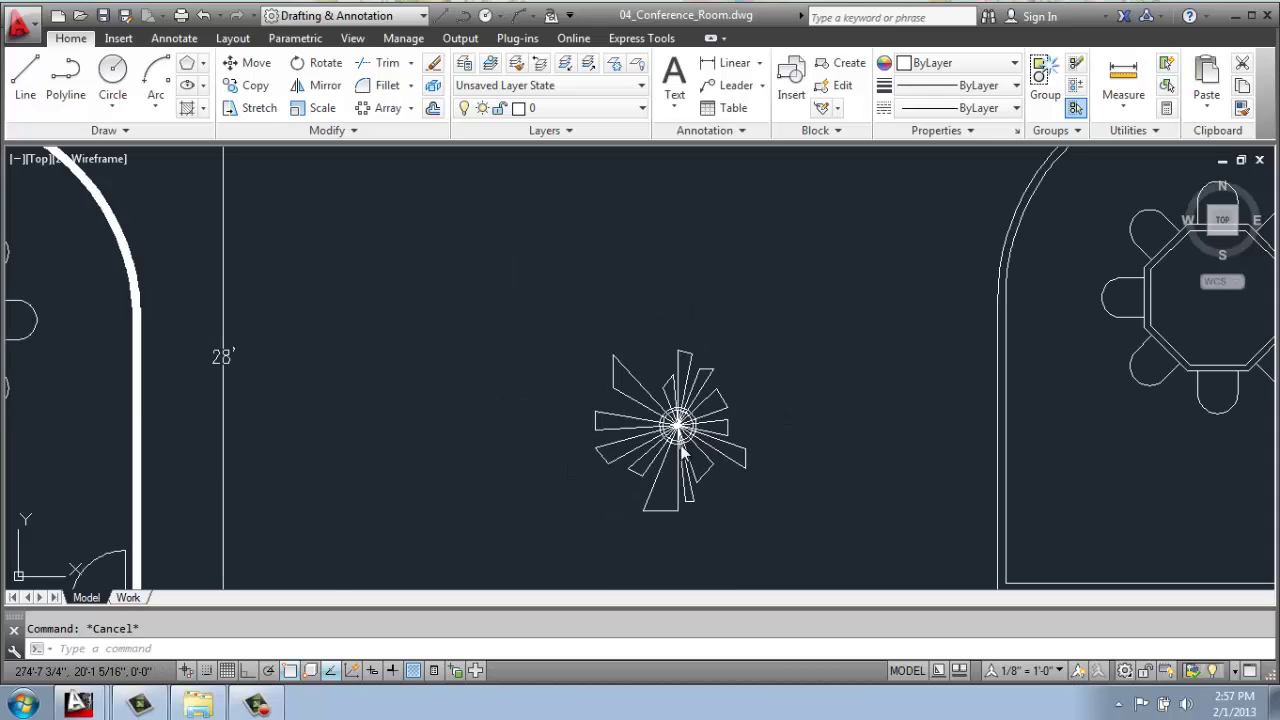
middle_drag(572, 450, 730, 450)
scroll(285, 515, up, 6)
scroll(486, 443, up, 4)
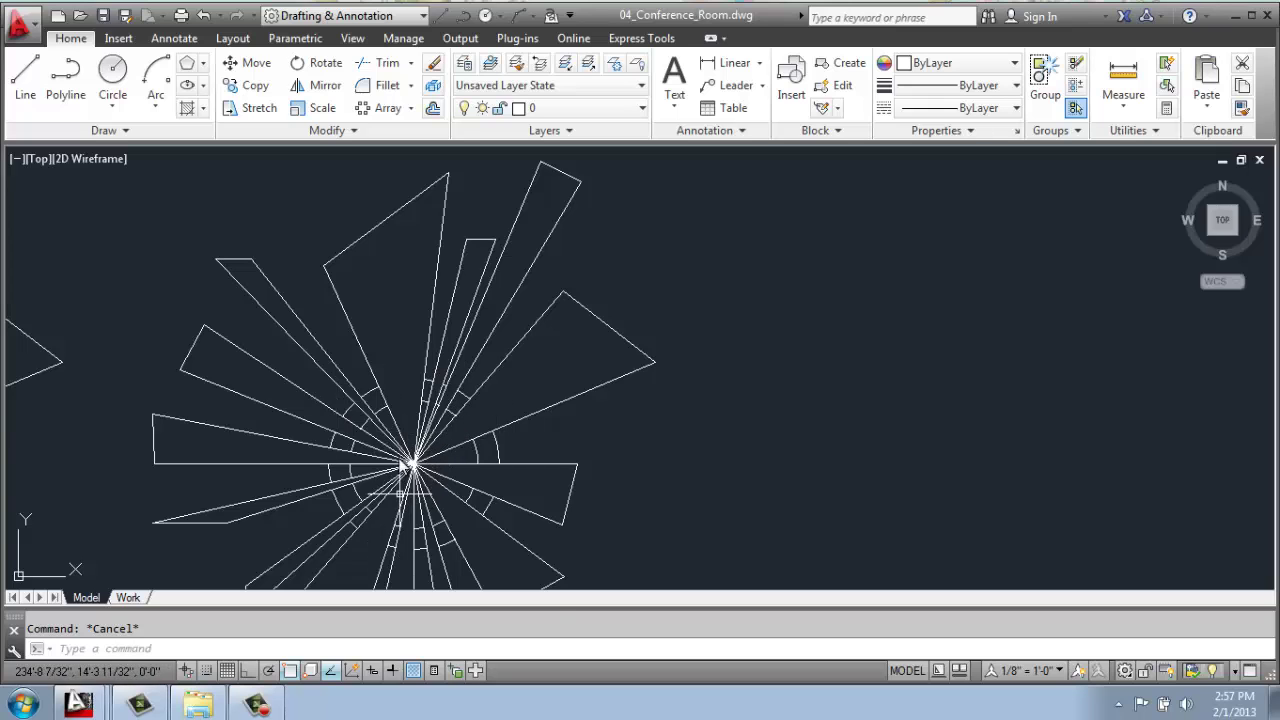
scroll(460, 486, down, 6)
scroll(563, 457, down, 3)
middle_drag(870, 375, 423, 369)
scroll(663, 300, up, 5)
scroll(655, 252, up, 4)
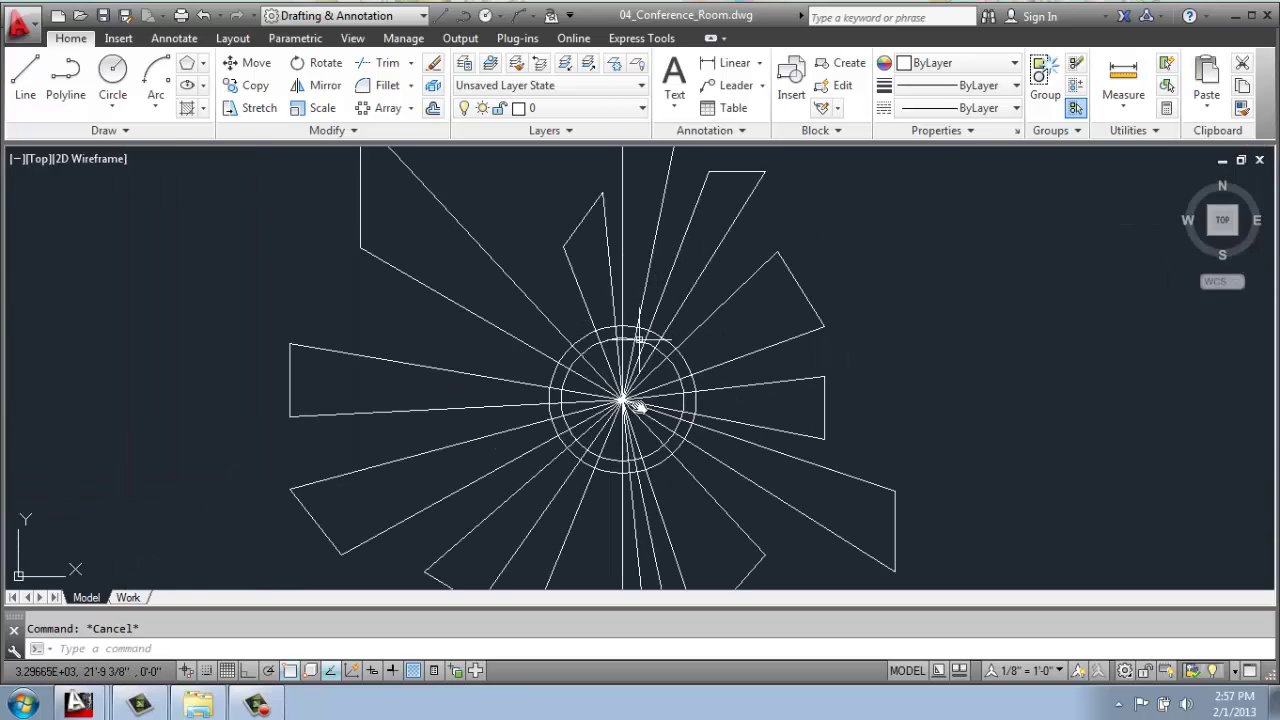
middle_drag(639, 417, 657, 229)
Step: Start Trim and crossing-select the three leaf wedge lines as cutting edges
scroll(650, 340, up, 3)
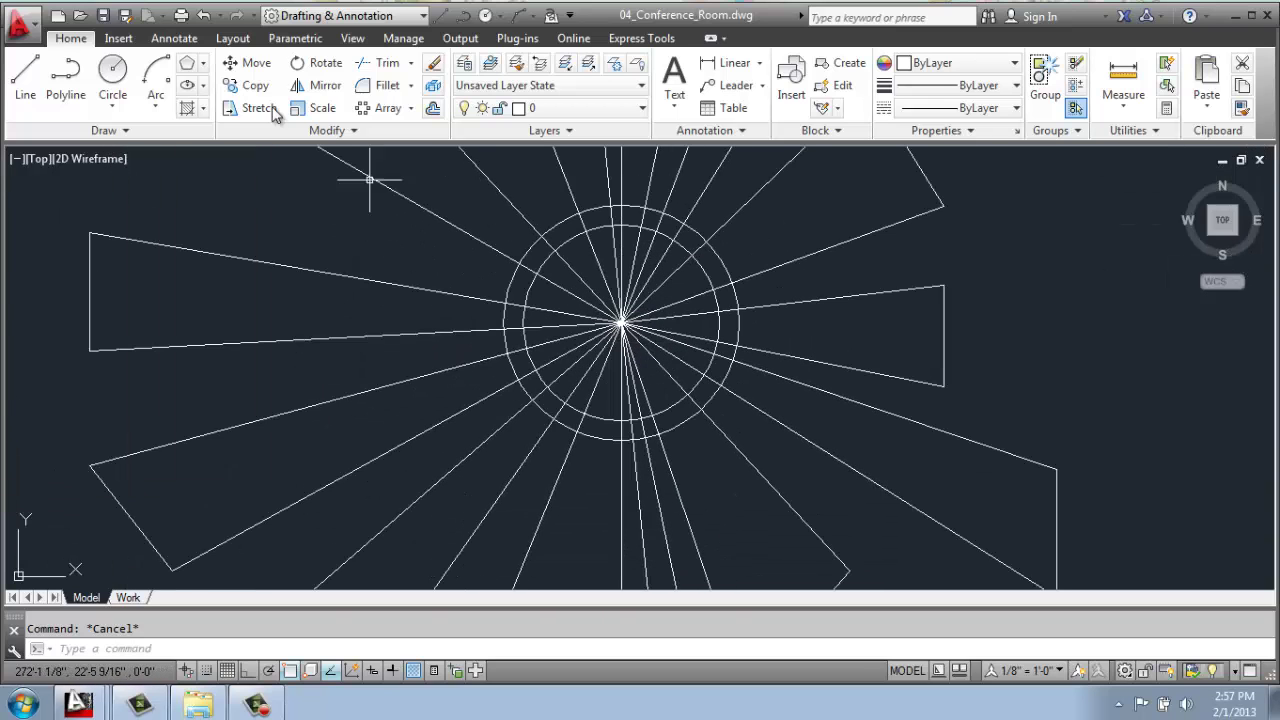
click(390, 64)
click(839, 174)
click(457, 484)
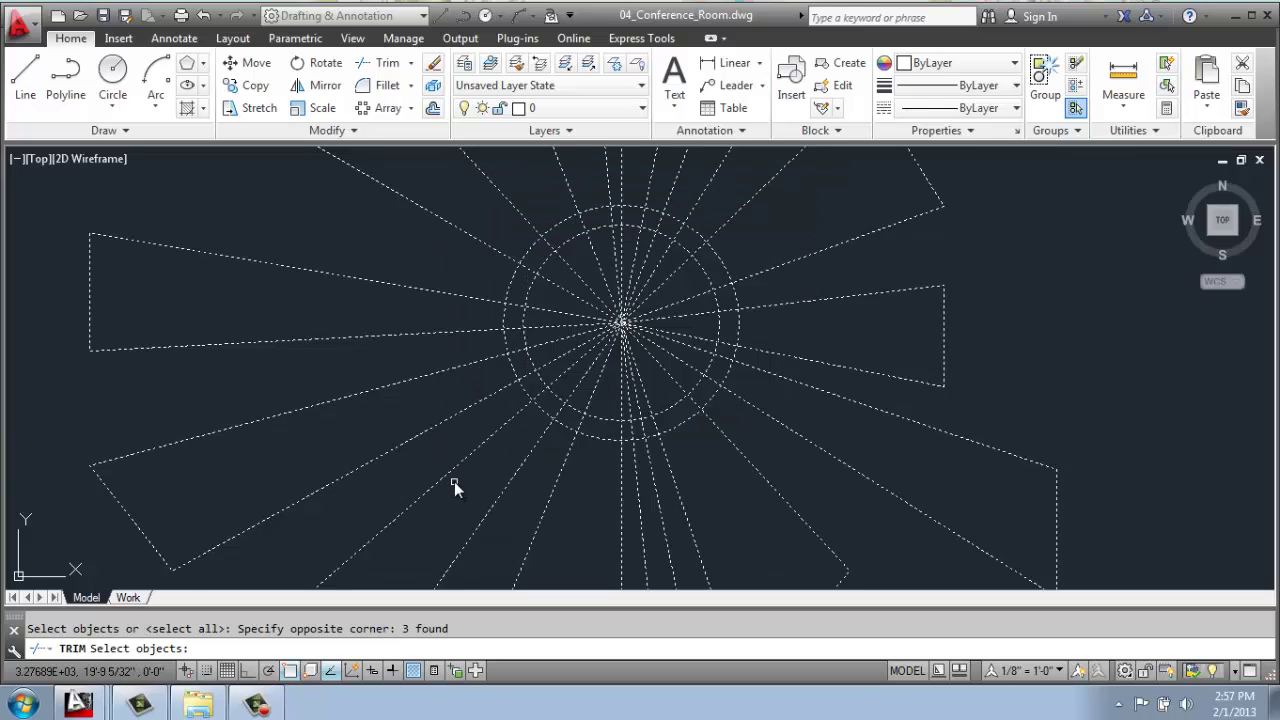
key(Return)
Step: Trim the inner and outer circle arcs between wedges along the top and right side
middle_drag(627, 322, 609, 400)
click(571, 332)
click(609, 331)
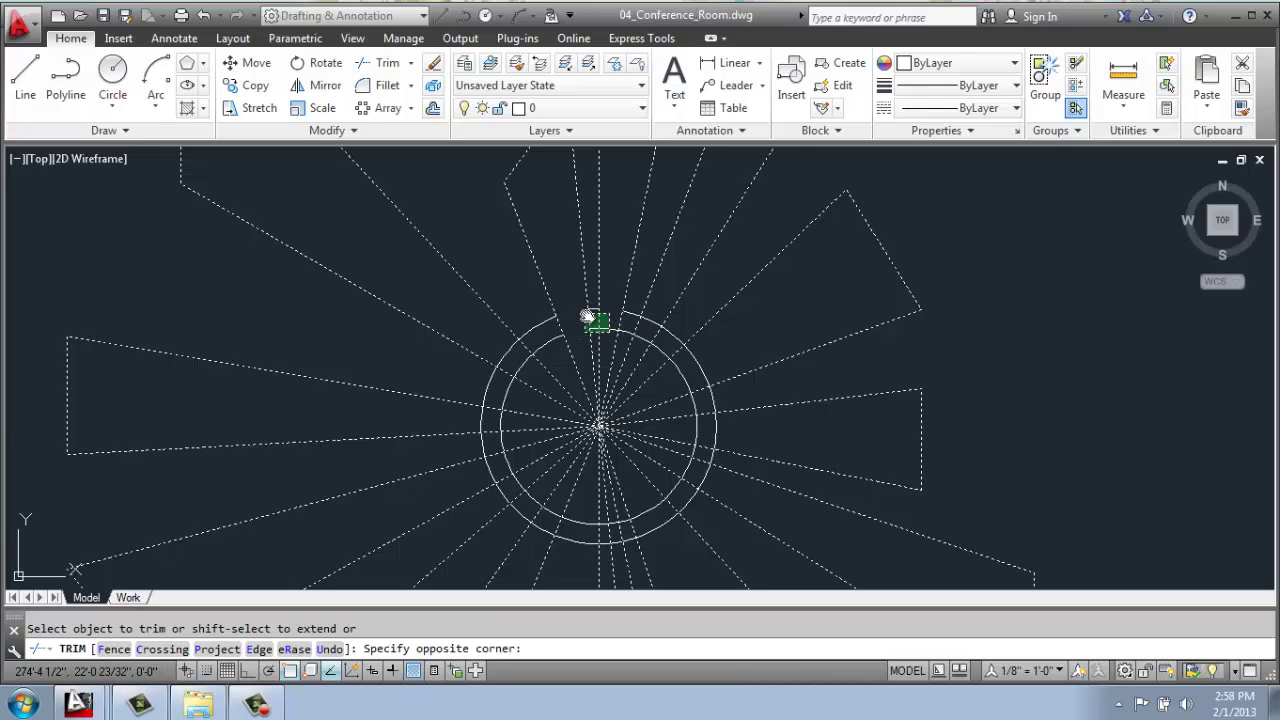
click(607, 322)
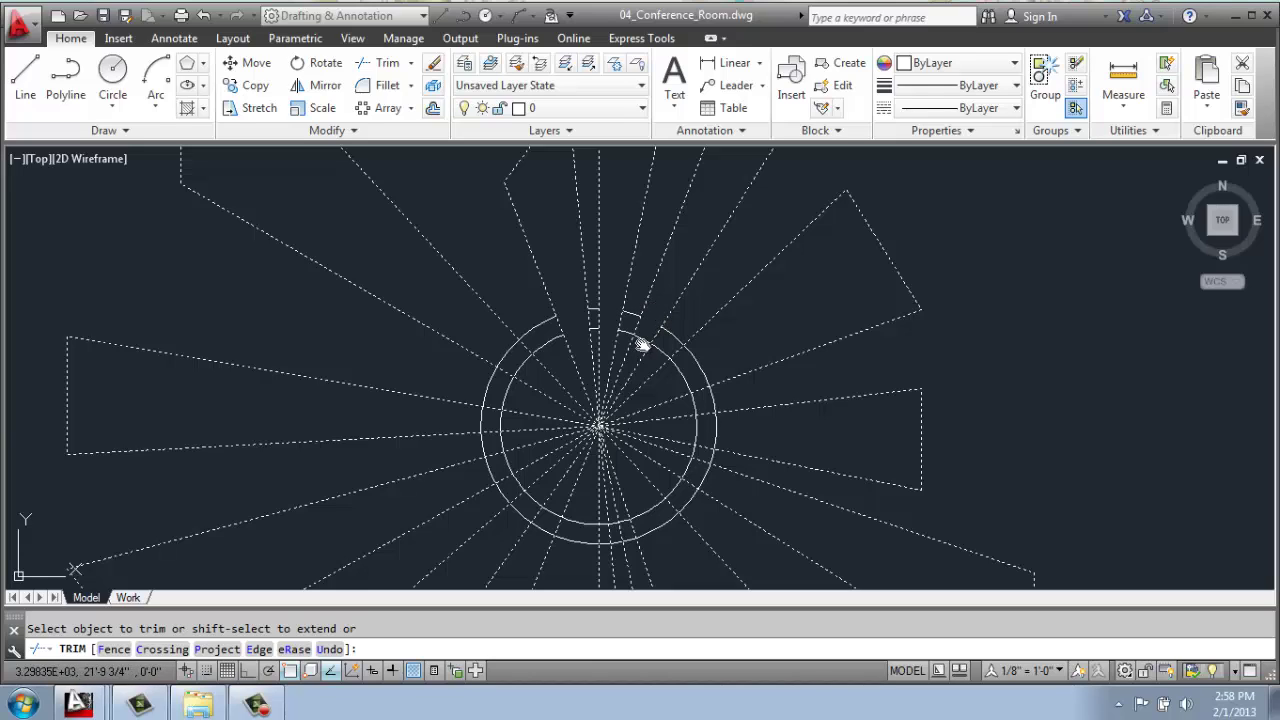
click(646, 344)
click(646, 335)
click(700, 367)
click(683, 372)
click(678, 375)
click(703, 415)
click(720, 427)
click(694, 440)
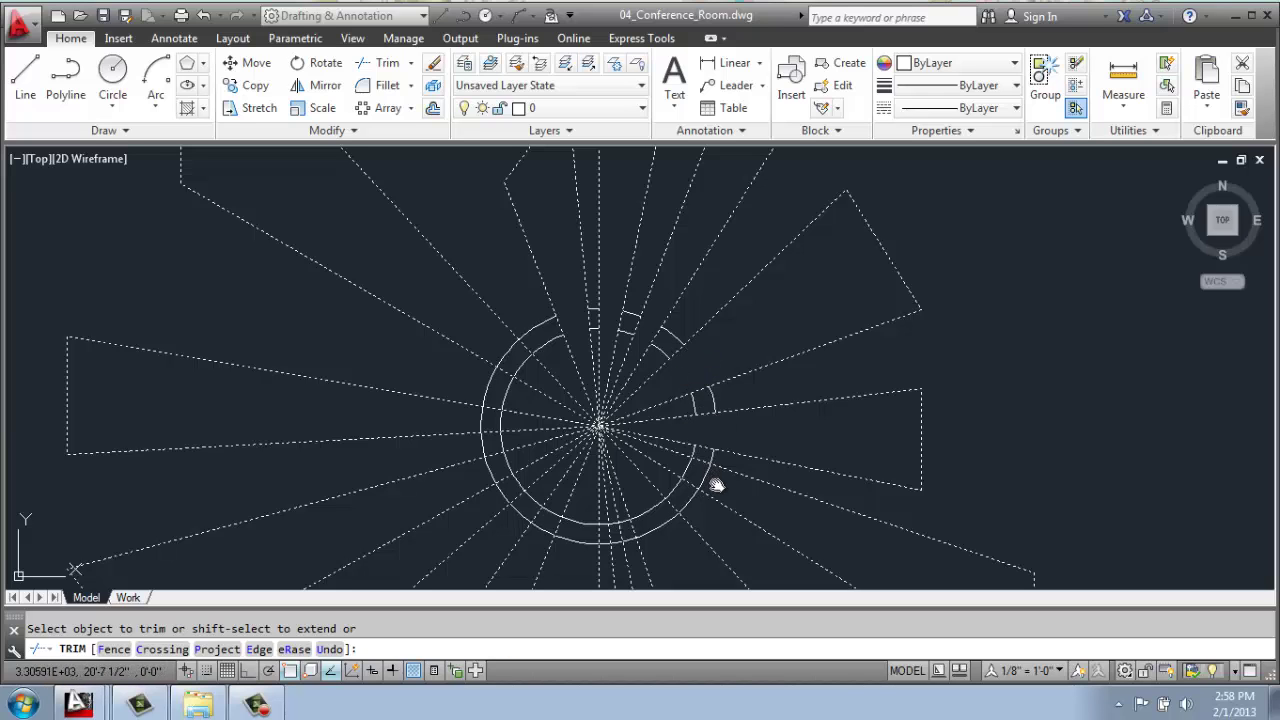
Step: Trim the remaining circle arcs at the bottom and left, leaving arcs only inside wedges
mouse_move(716, 485)
middle_down()
mouse_move(700, 449)
mouse_move(692, 315)
middle_up()
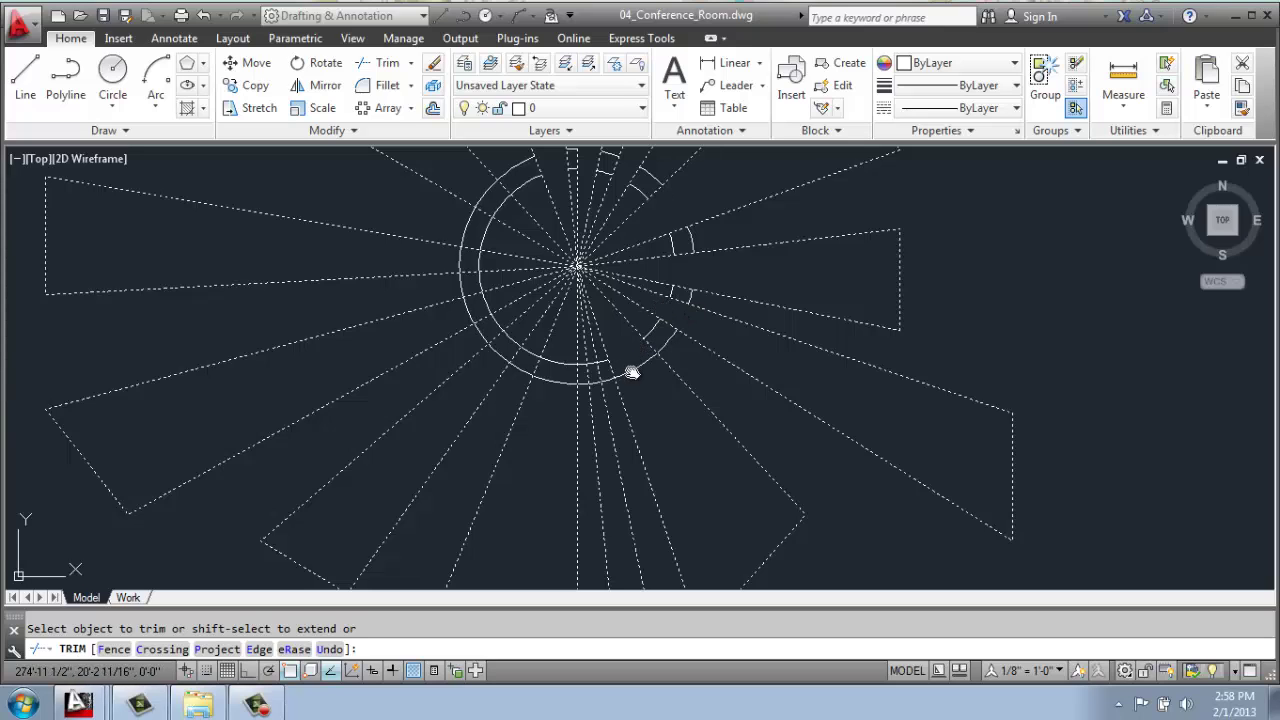
scroll(585, 393, up, 5)
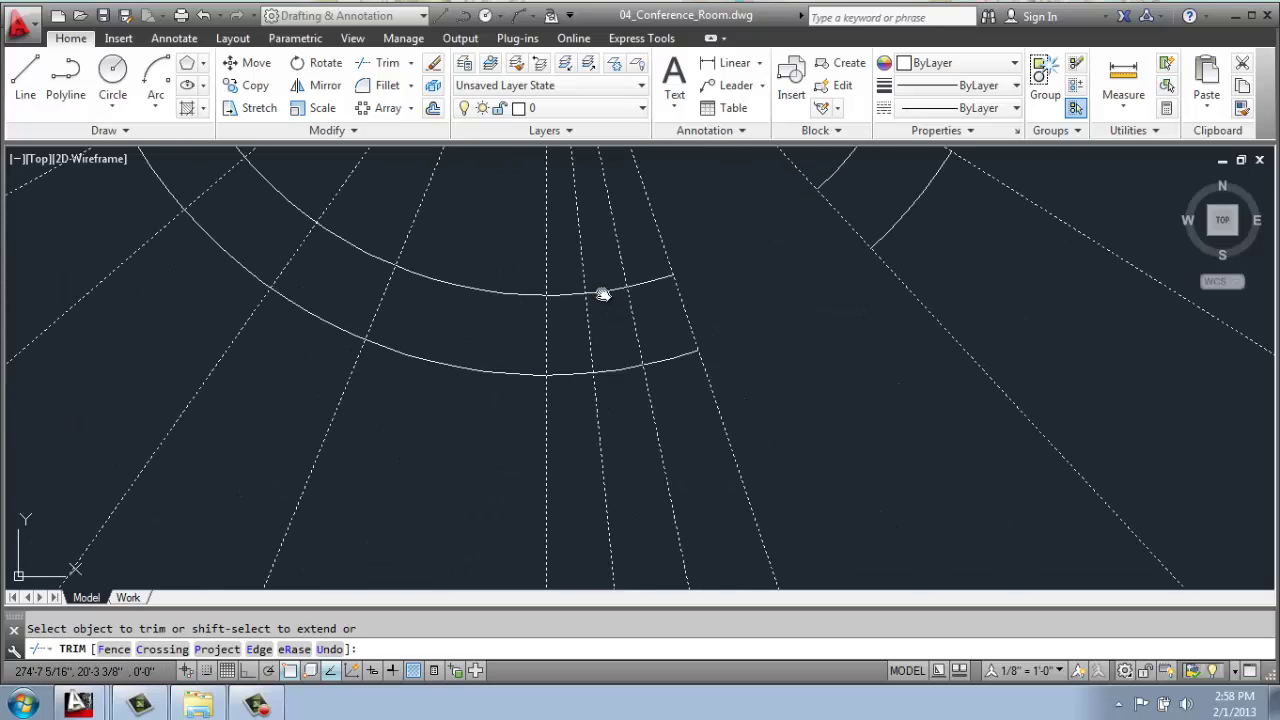
click(495, 268)
click(463, 394)
scroll(477, 379, down, 5)
middle_drag(391, 355, 580, 414)
scroll(584, 411, up, 2)
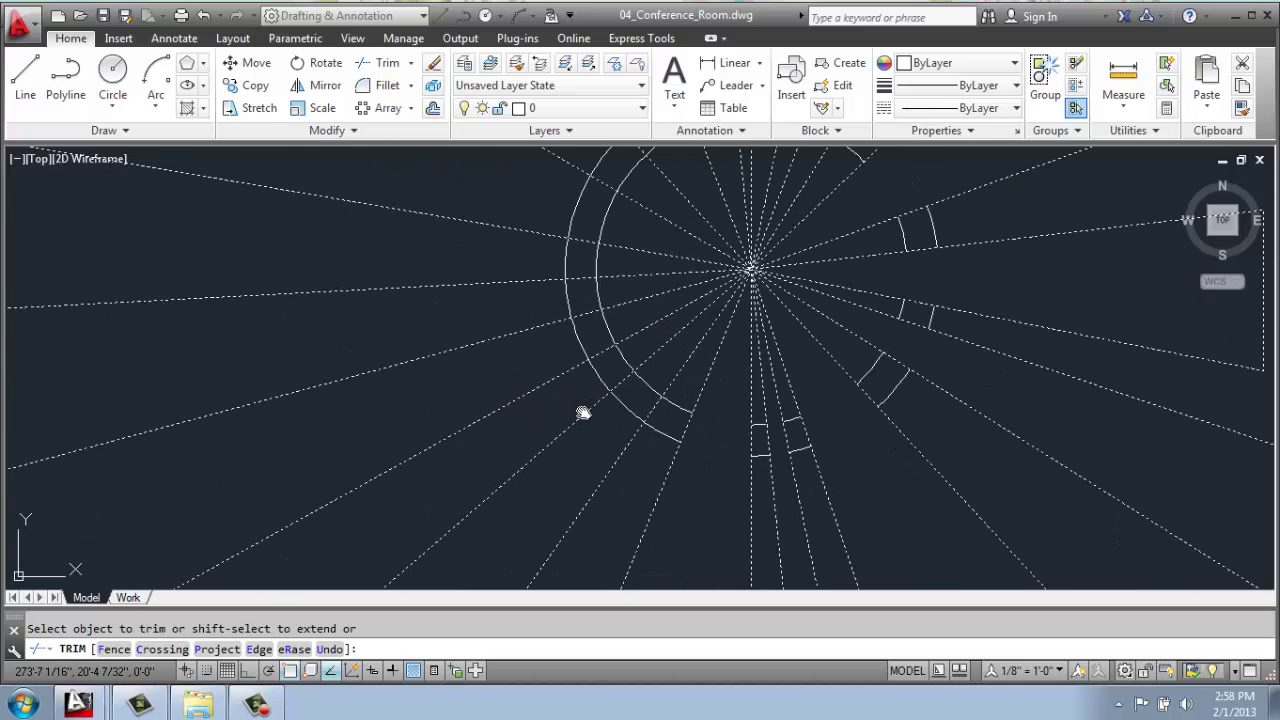
click(647, 379)
click(640, 396)
click(636, 403)
click(621, 419)
click(609, 322)
click(580, 337)
click(582, 336)
click(602, 264)
click(605, 258)
click(543, 262)
scroll(545, 268, down, 4)
middle_drag(547, 277, 574, 346)
scroll(575, 343, up, 3)
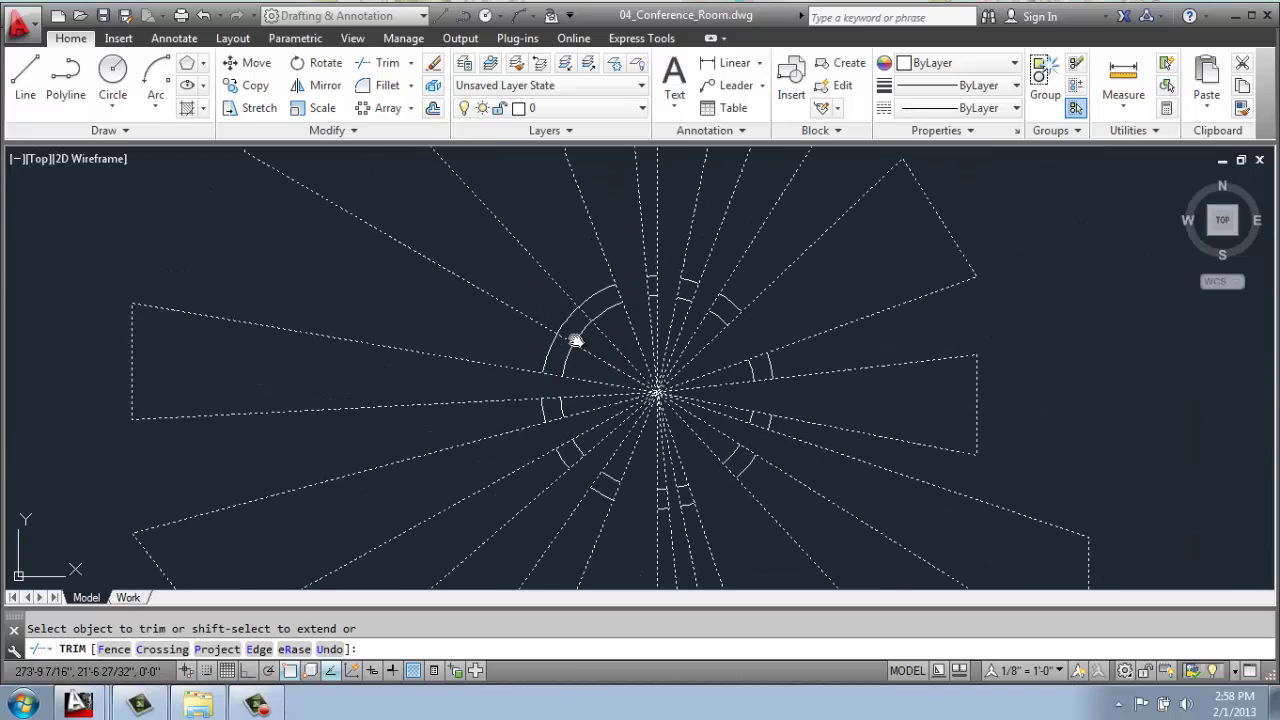
scroll(563, 327, down, 3)
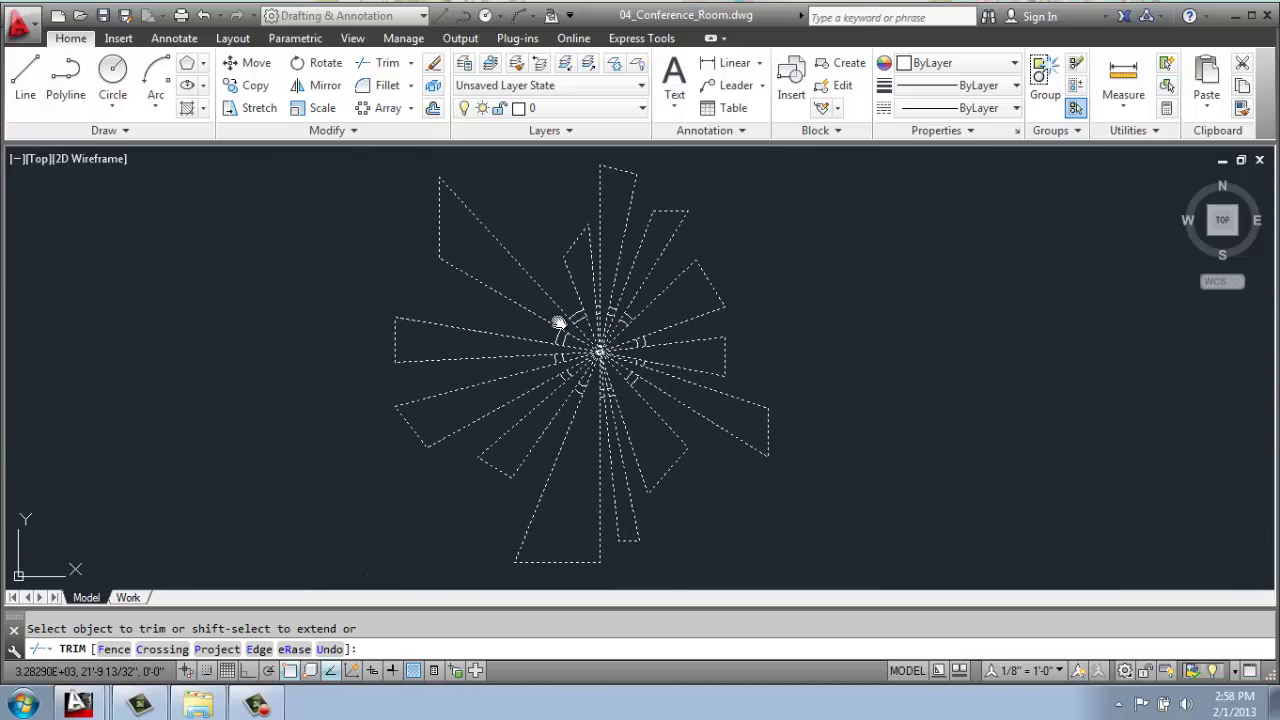
Step: End the trim and bring the conference room into view beside the plant
key(Return)
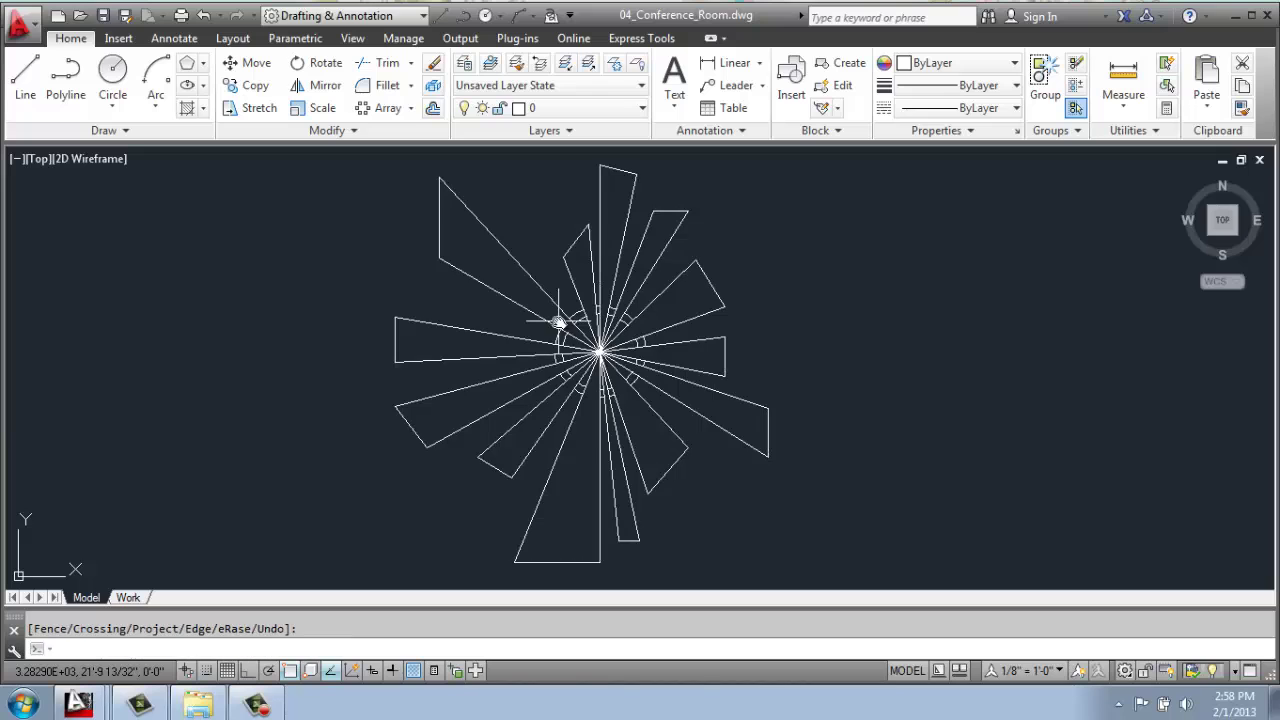
click(729, 315)
scroll(849, 306, down, 4)
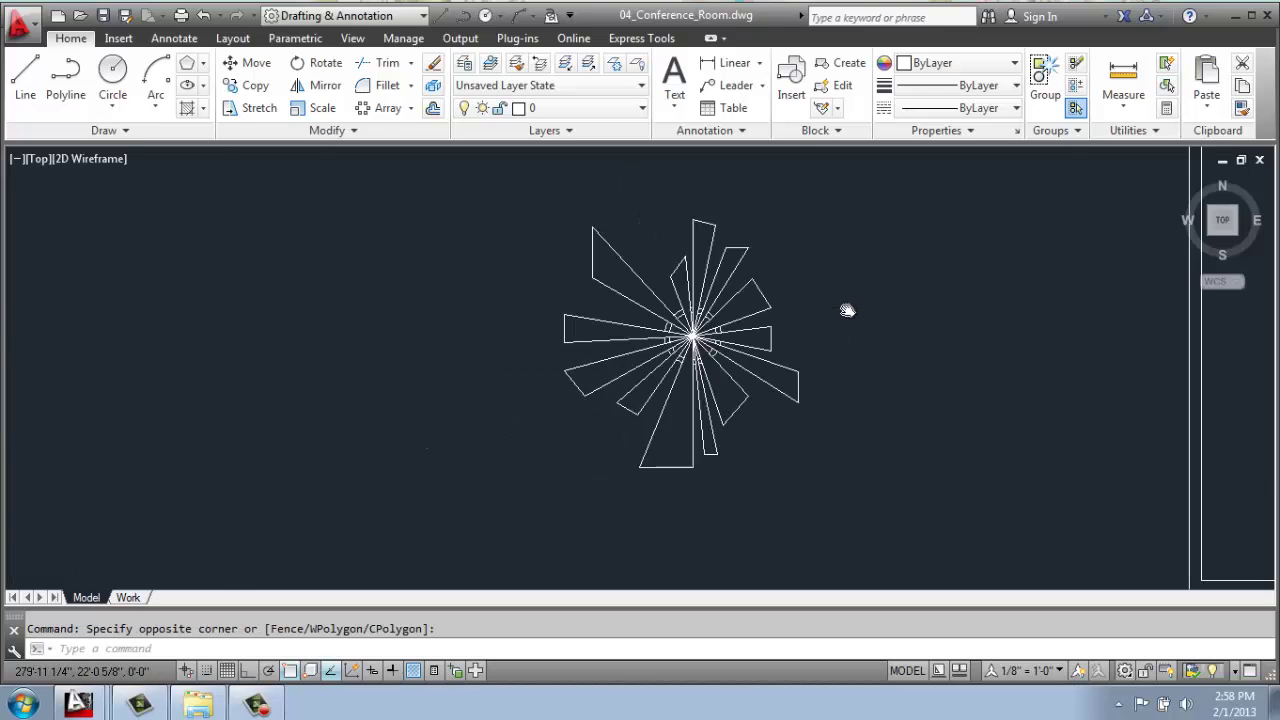
middle_drag(760, 323, 571, 337)
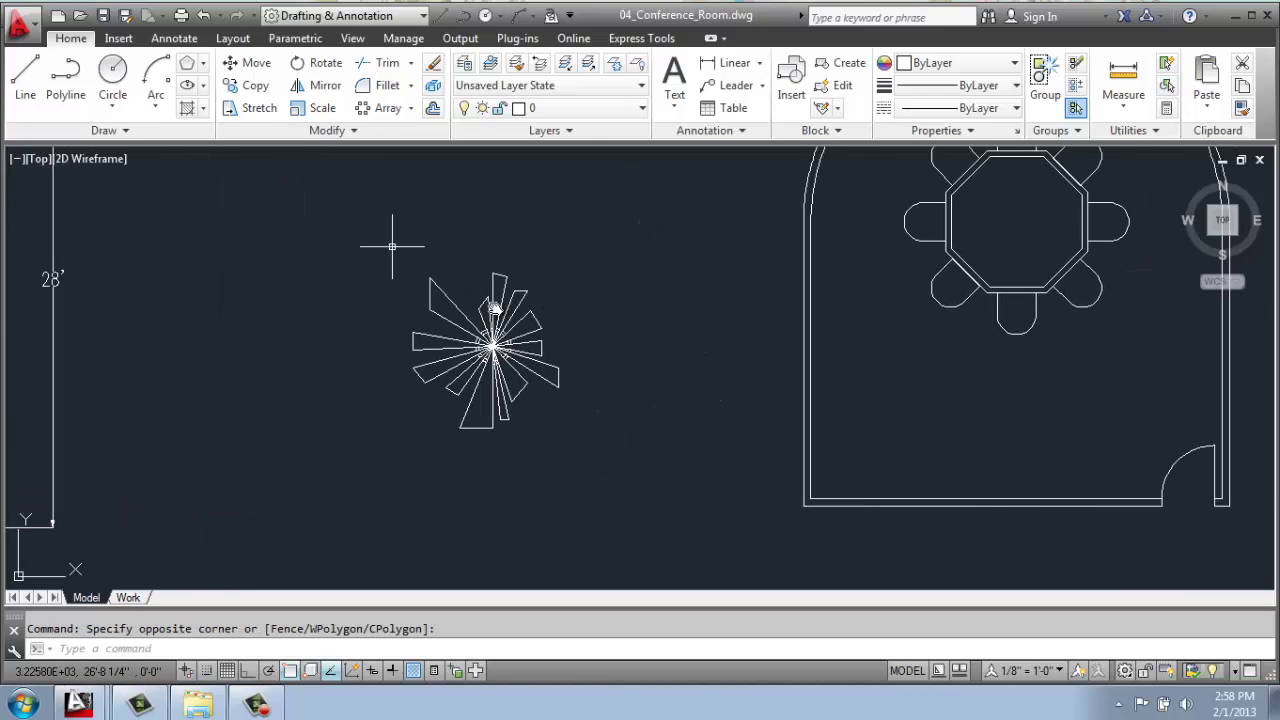
Step: Move the 27-piece plant from its centre into the room, below the table near the left wall
click(250, 62)
click(591, 231)
click(398, 440)
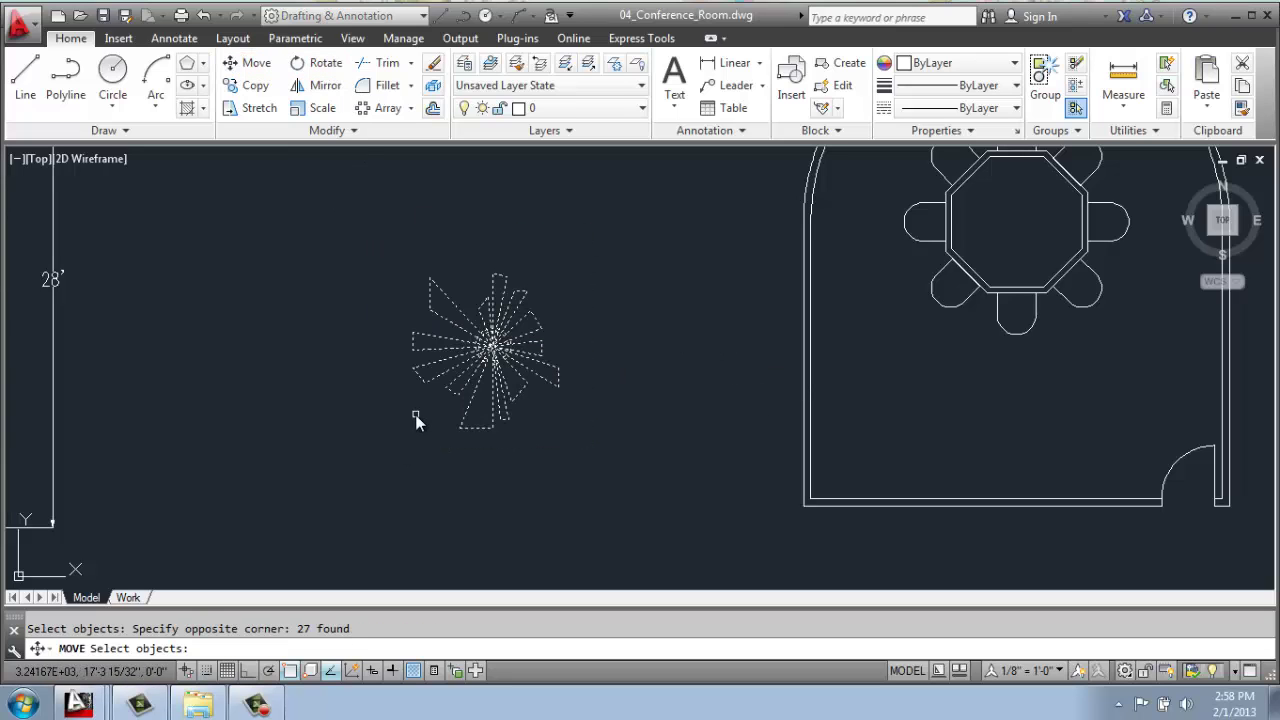
key(Return)
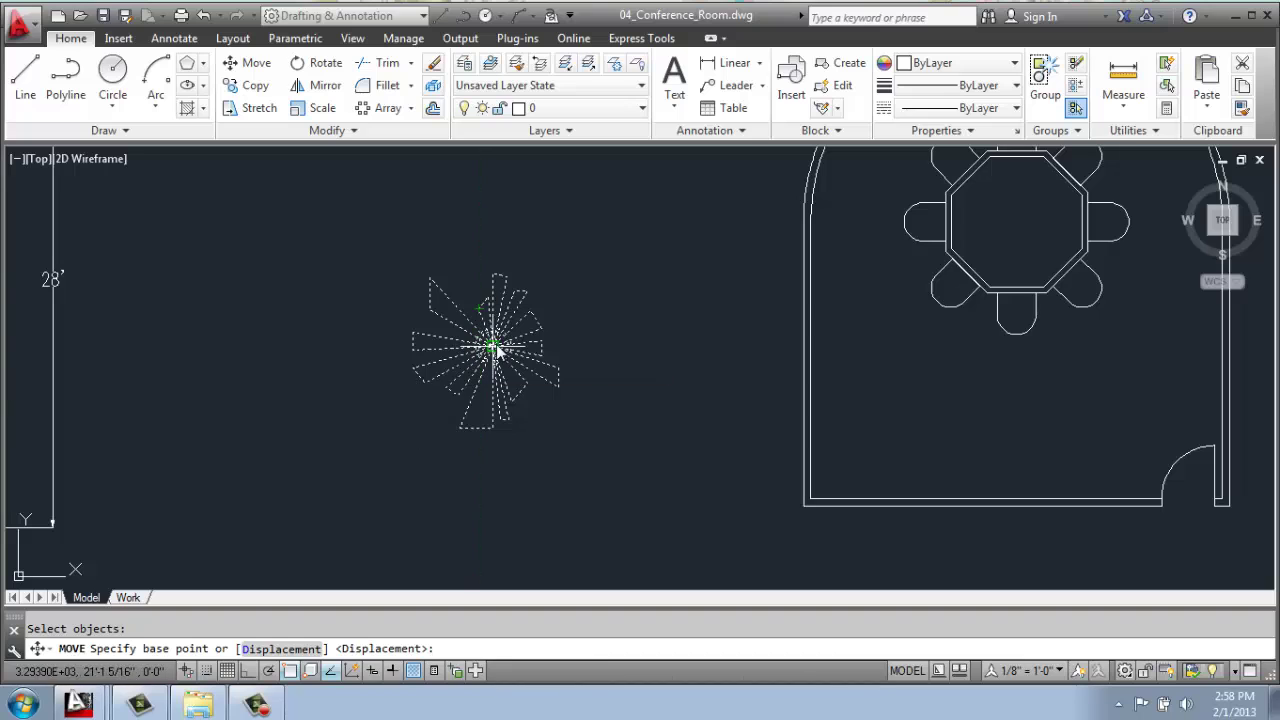
click(493, 347)
click(903, 398)
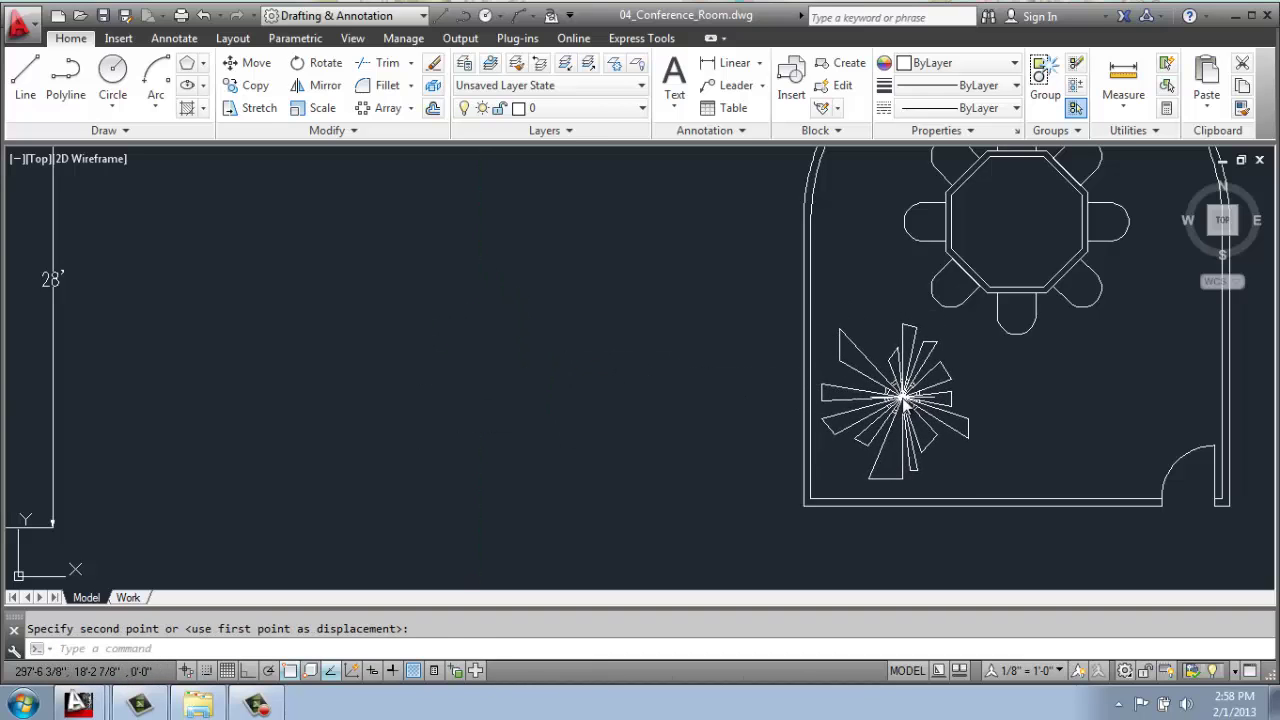
scroll(903, 398, down, 2)
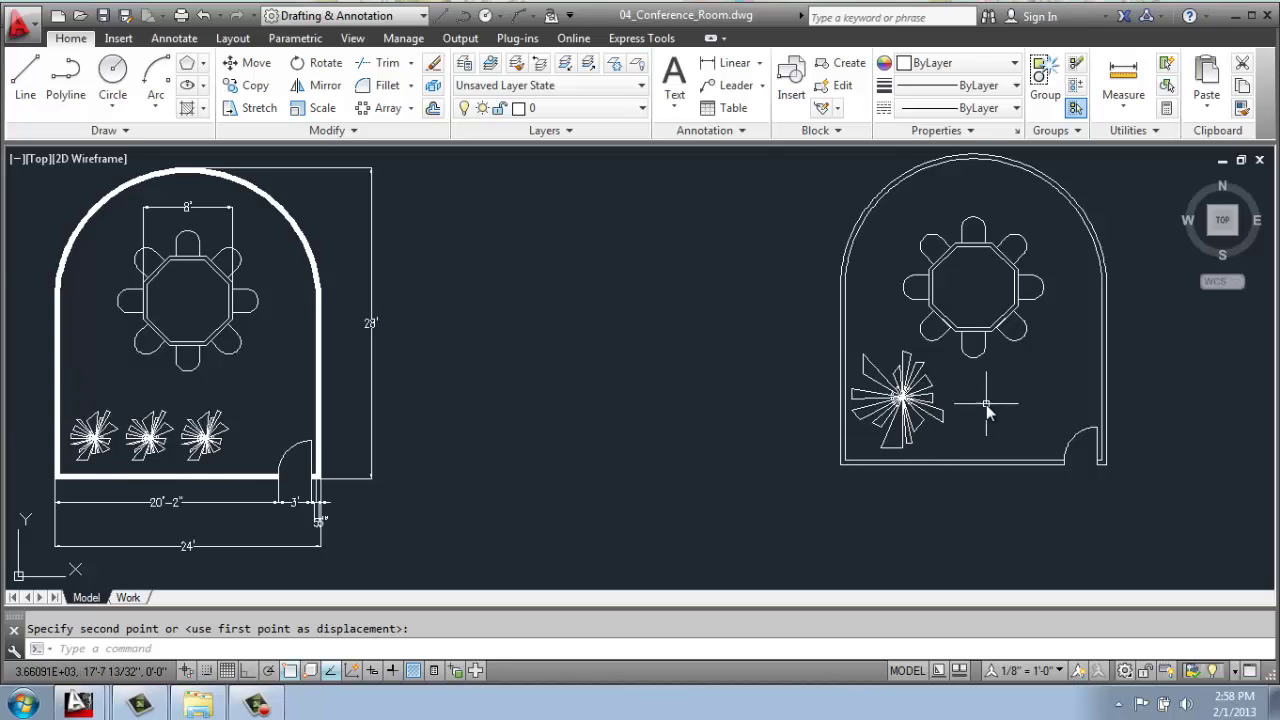
Step: Scale the window-selected plant by 0.5 about its centre point
scroll(986, 404, up, 4)
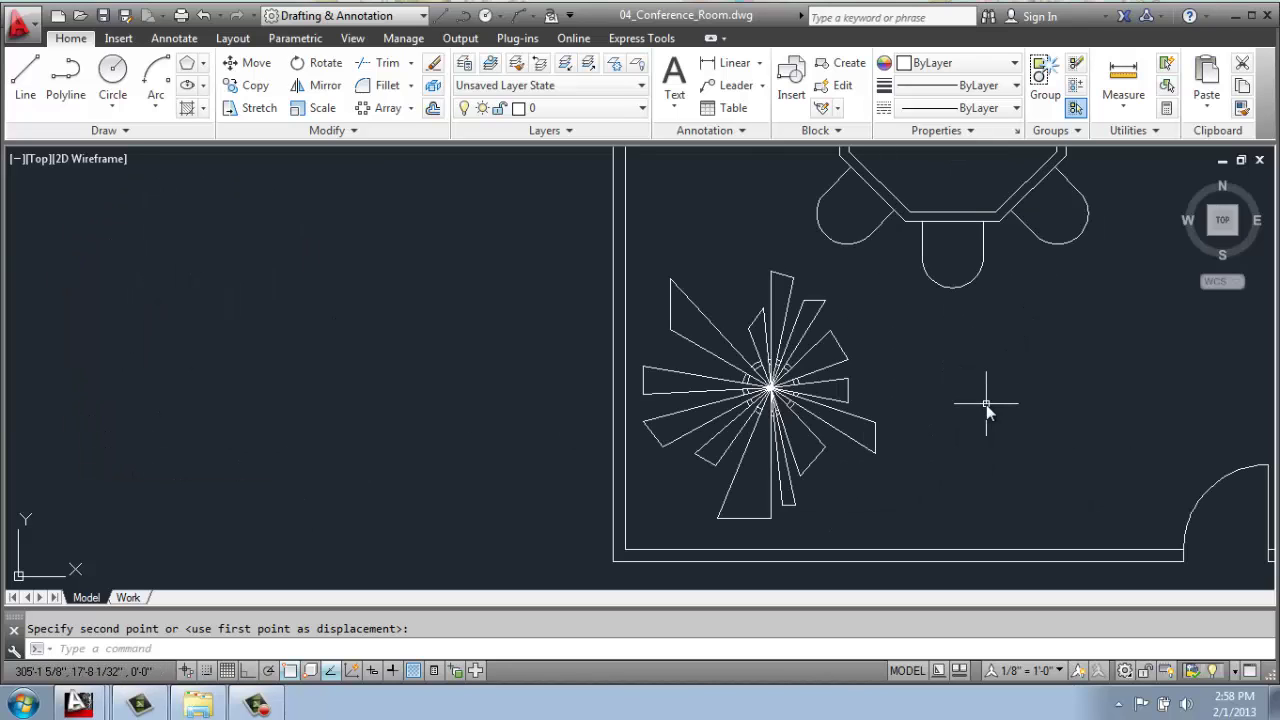
click(322, 110)
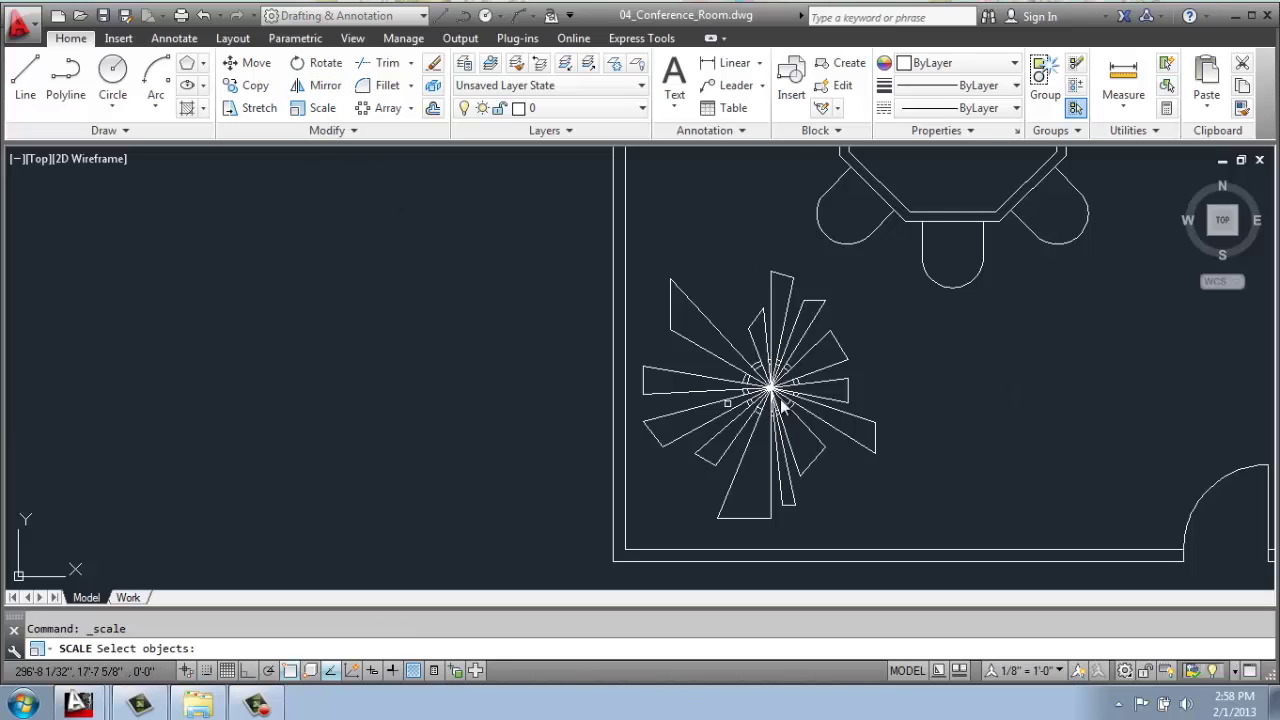
click(884, 298)
click(717, 454)
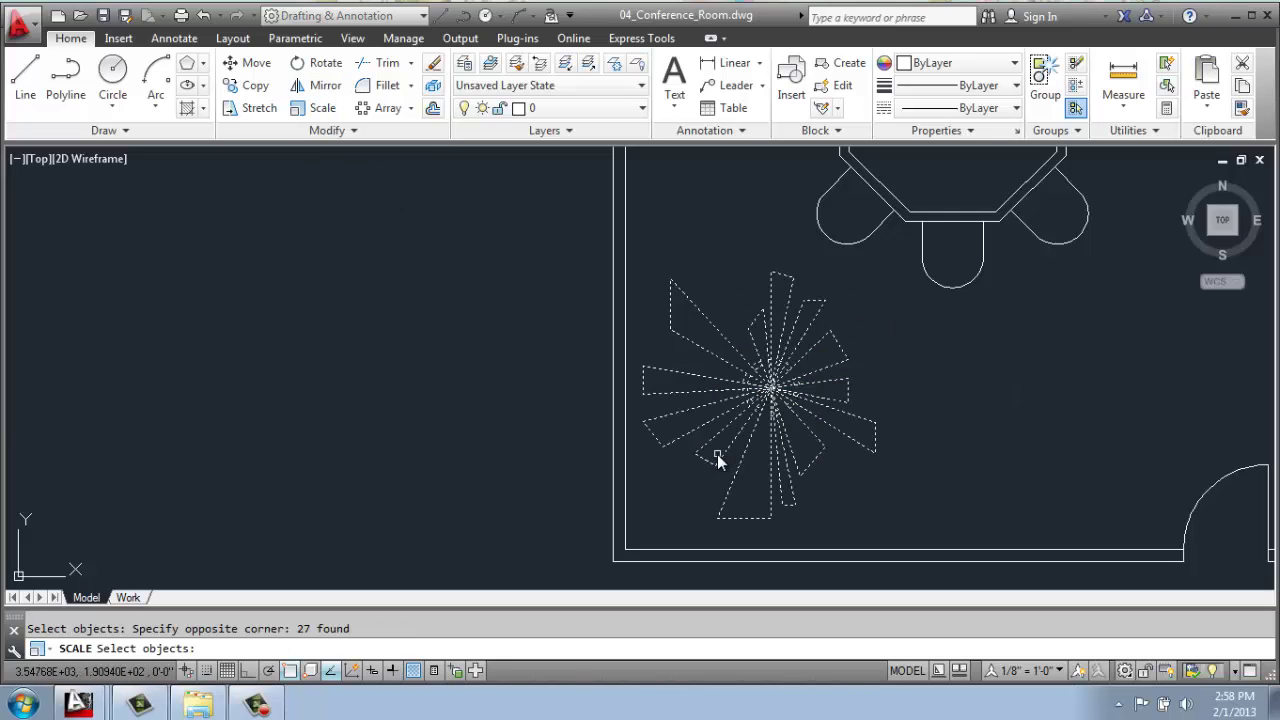
key(Return)
click(771, 388)
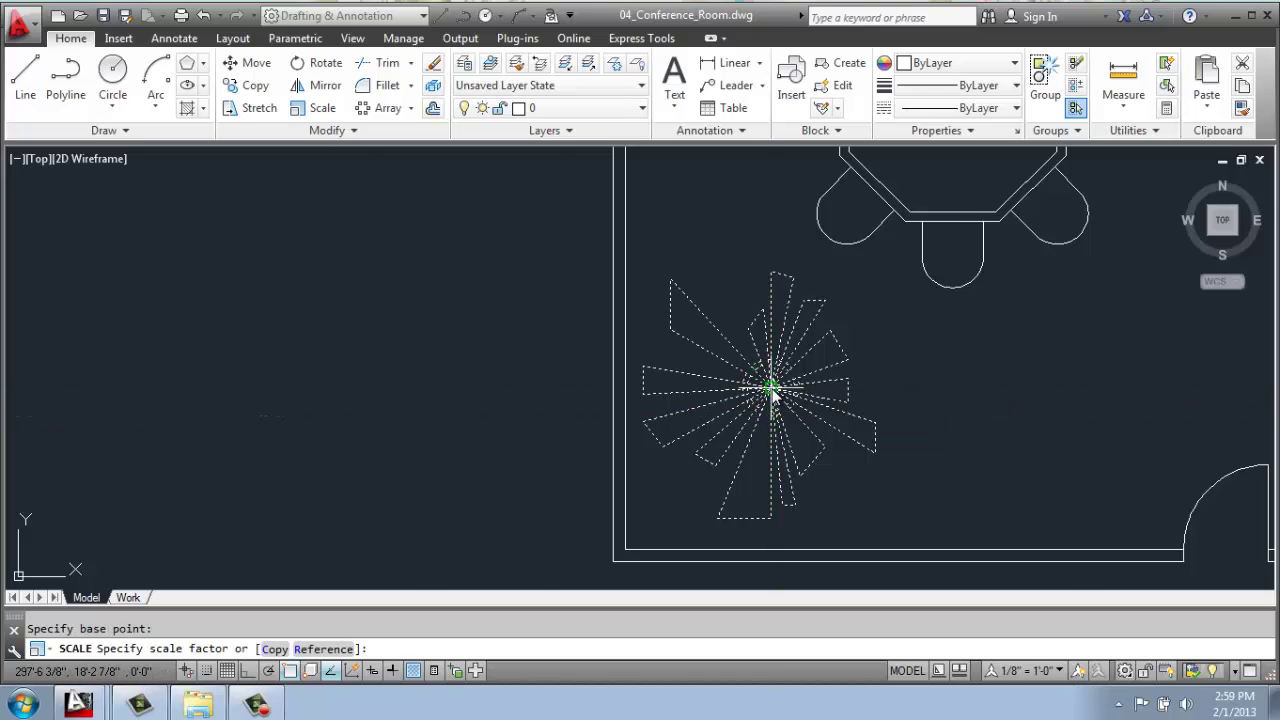
scroll(771, 388, up, 3)
scroll(765, 395, down, 3)
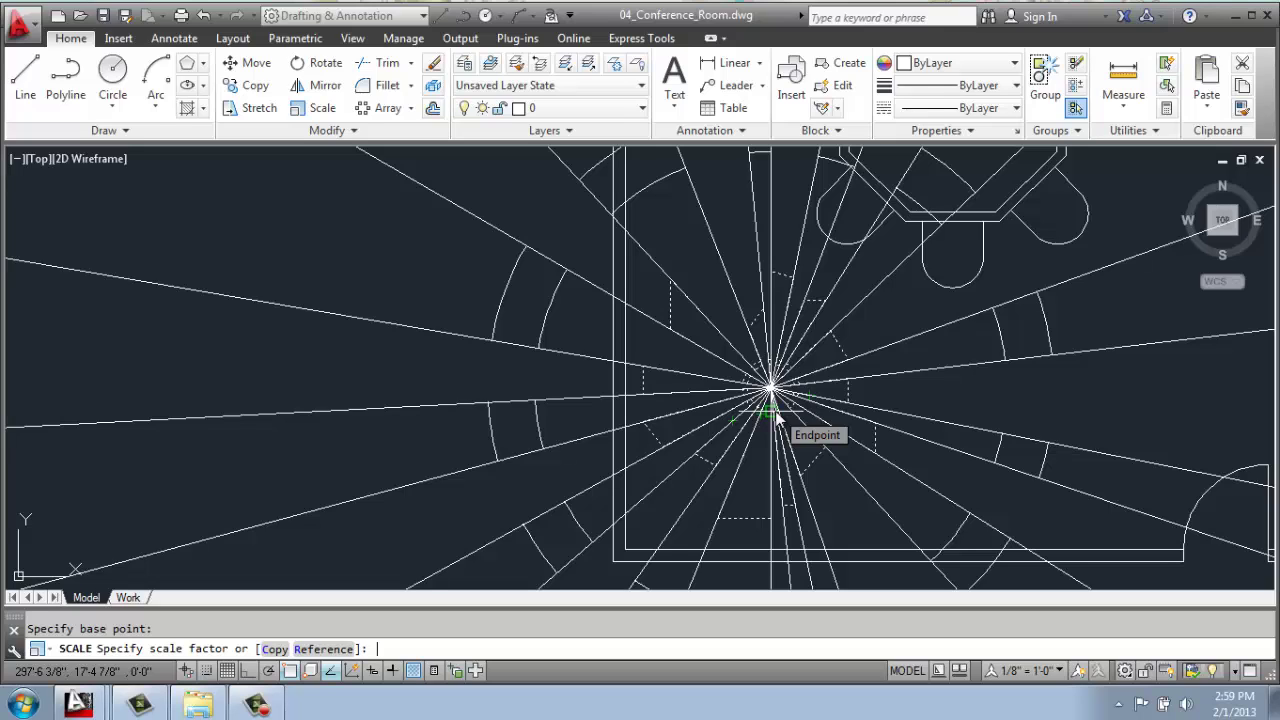
scroll(776, 418, up, 2)
key(Return)
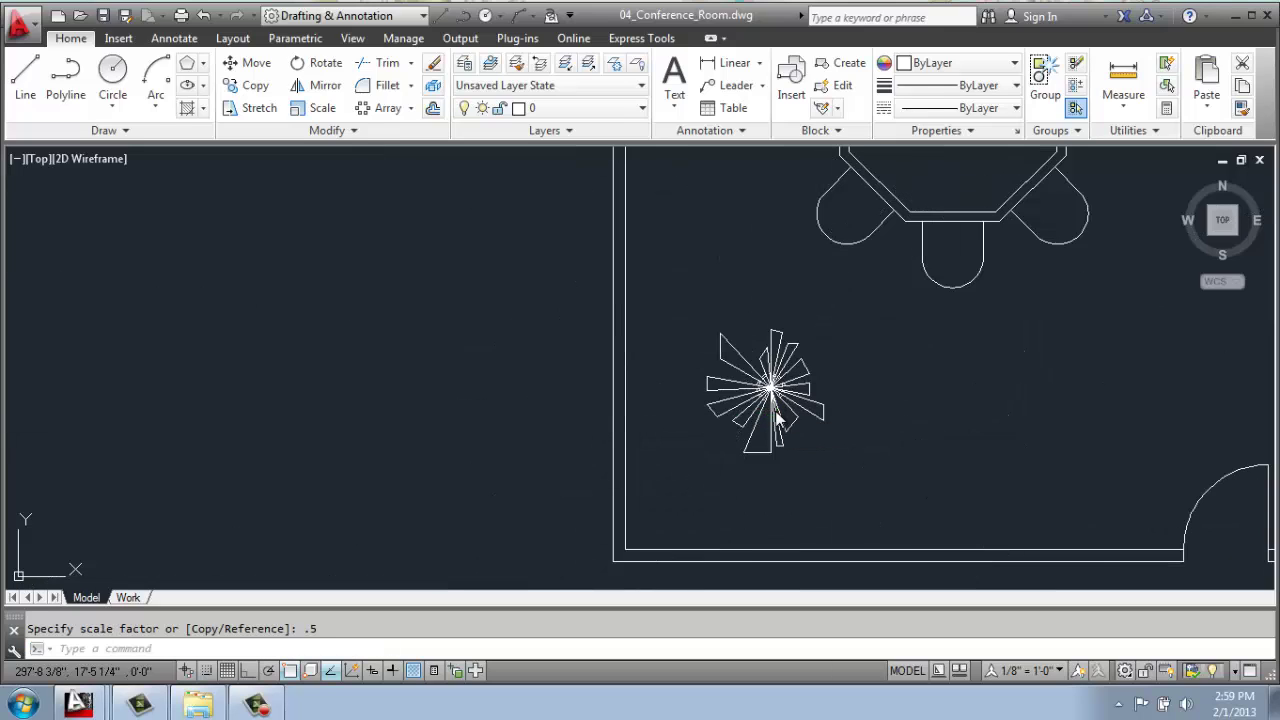
scroll(820, 372, down, 4)
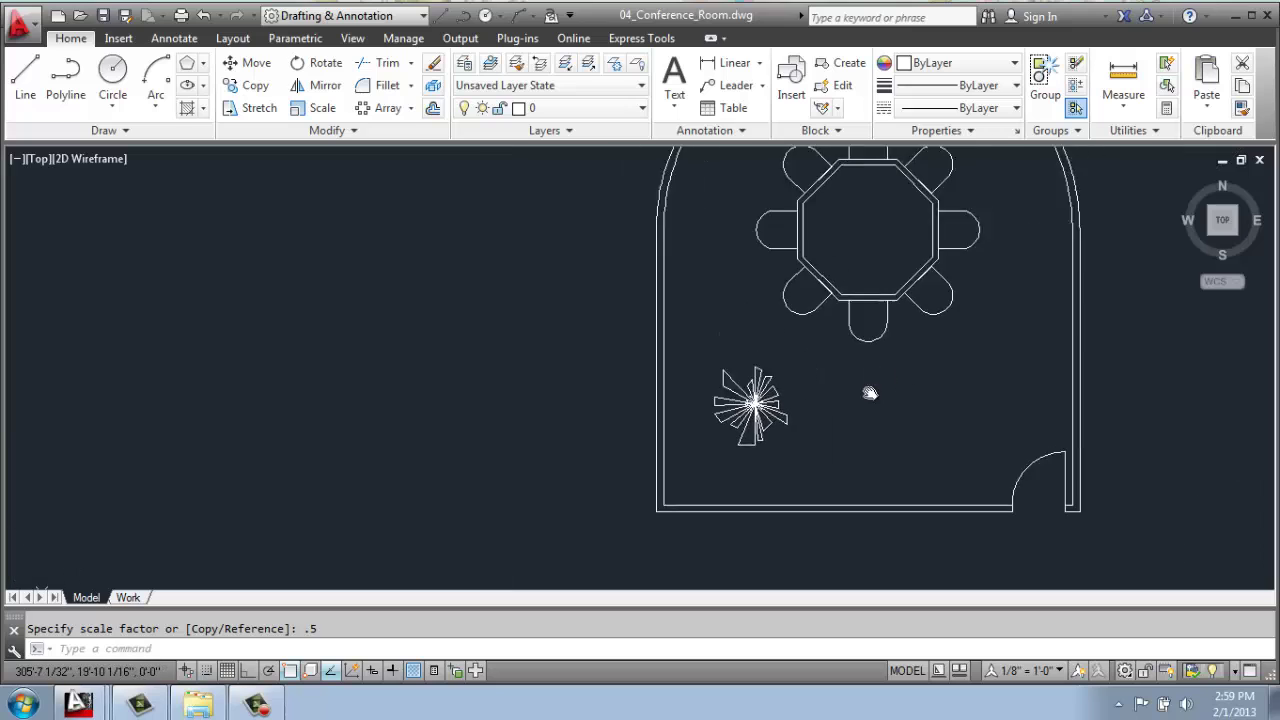
Step: Move the plant near the room's lower-left corner
click(256, 63)
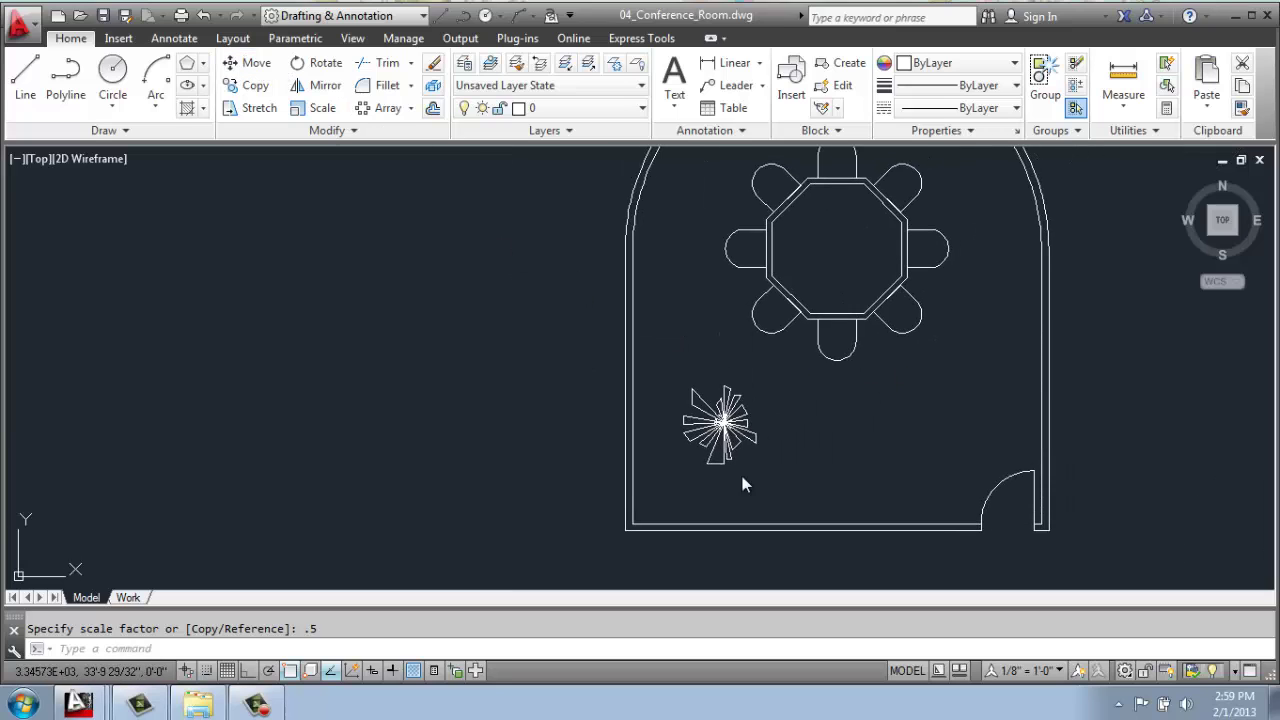
click(761, 390)
click(677, 461)
key(Return)
click(721, 422)
click(690, 460)
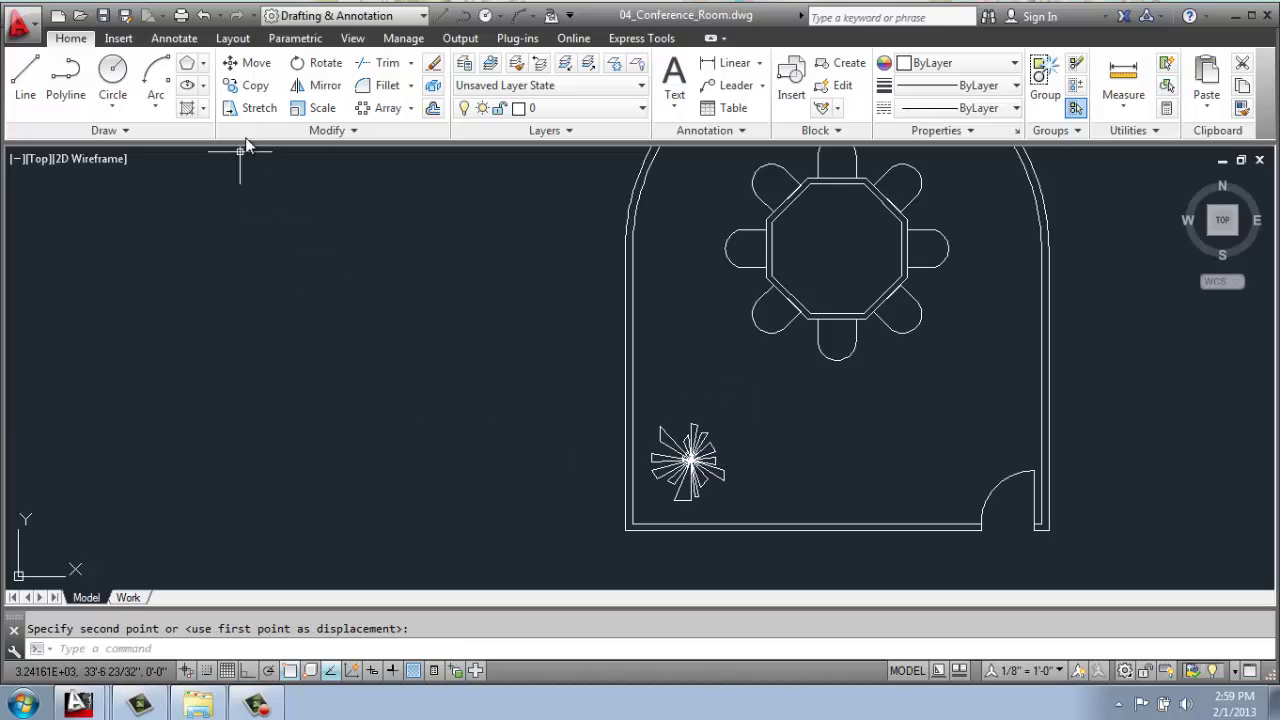
Step: With Ortho on, copy the plant 5' and 10' to the right
click(252, 85)
click(749, 412)
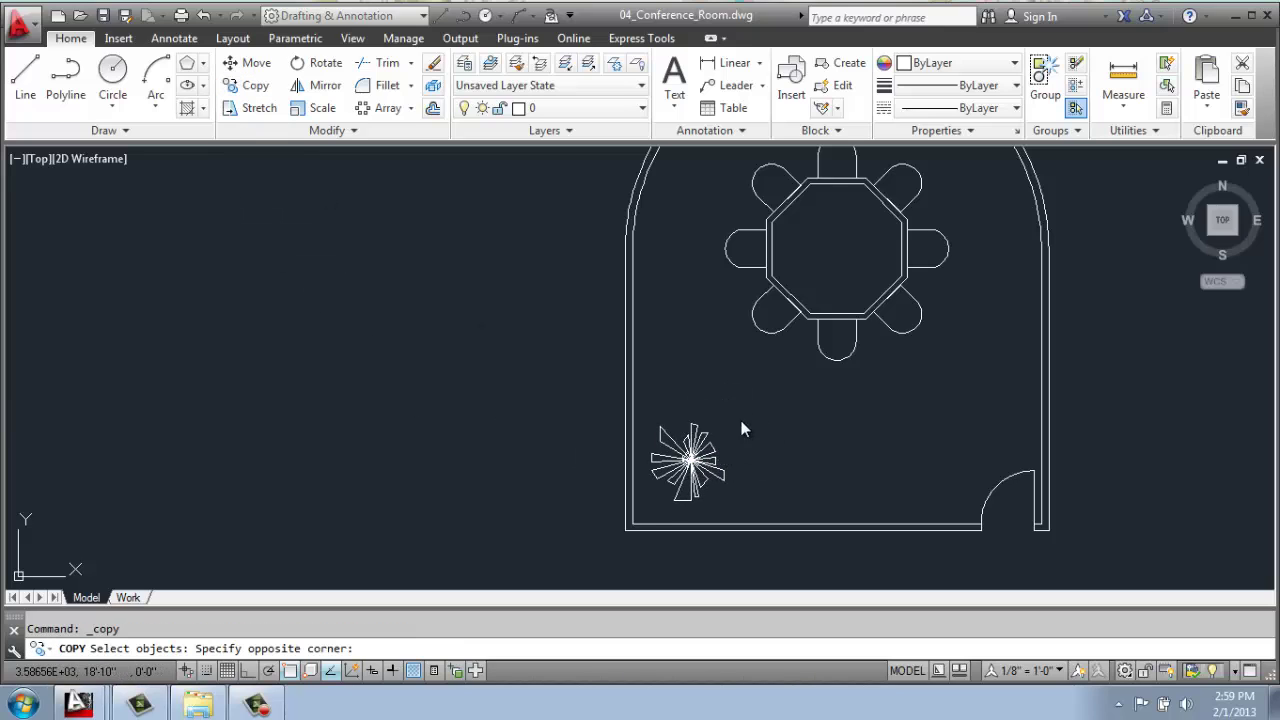
click(644, 514)
key(Return)
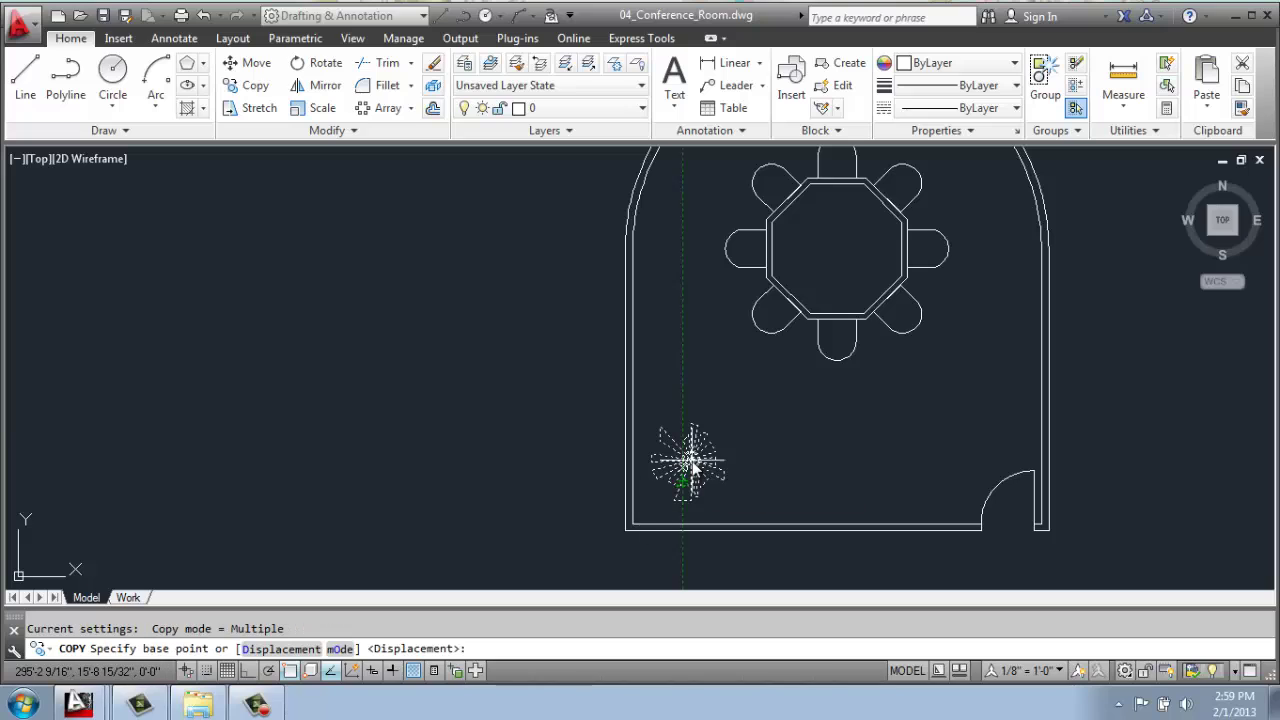
click(691, 462)
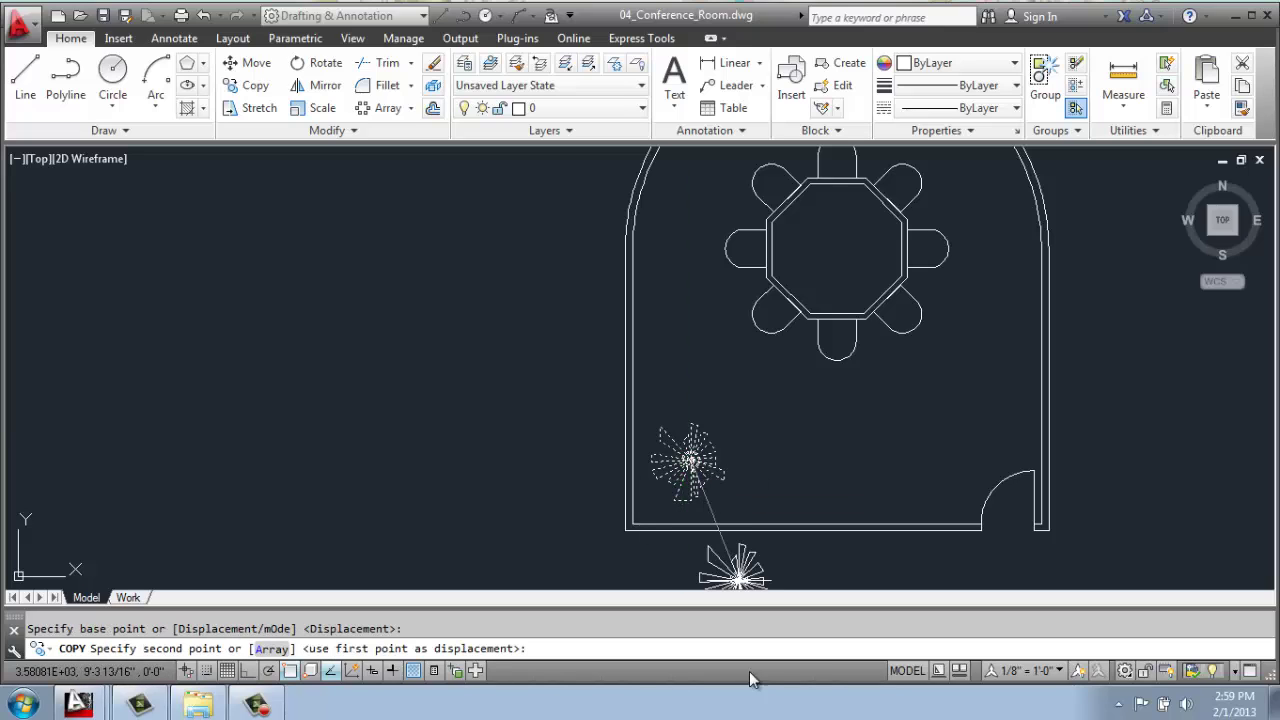
click(247, 671)
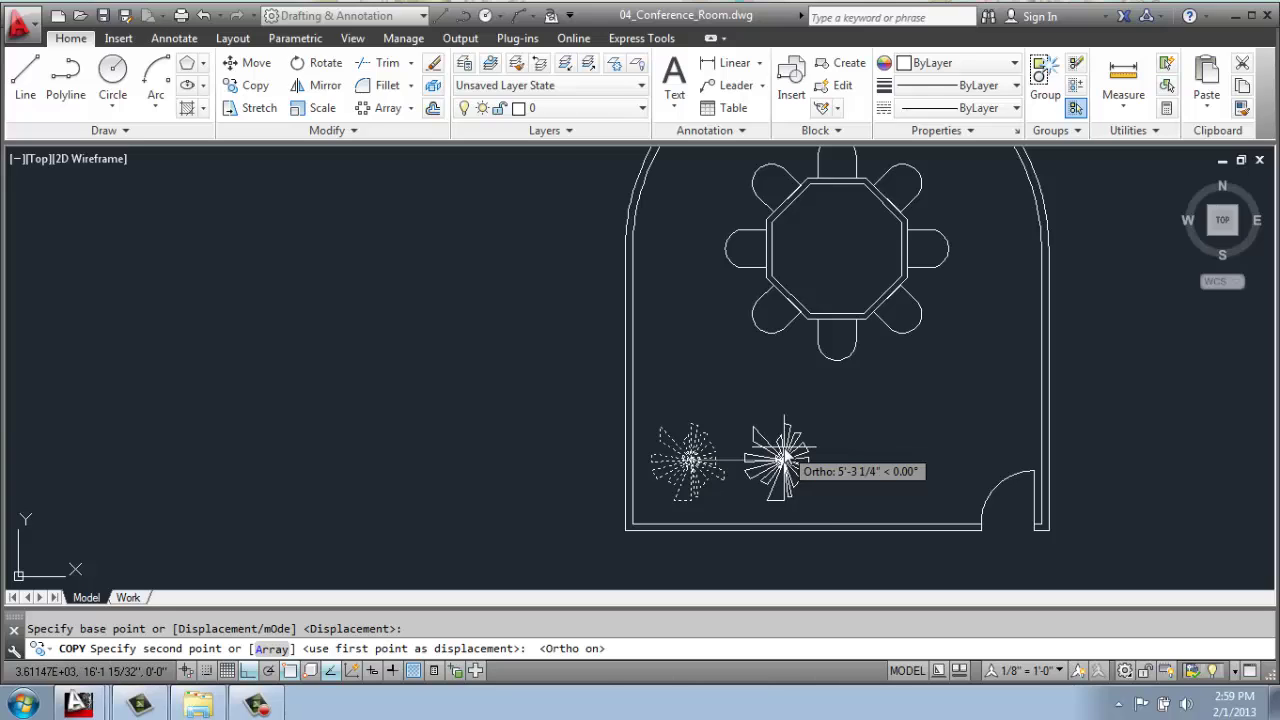
text(5')
key(Return)
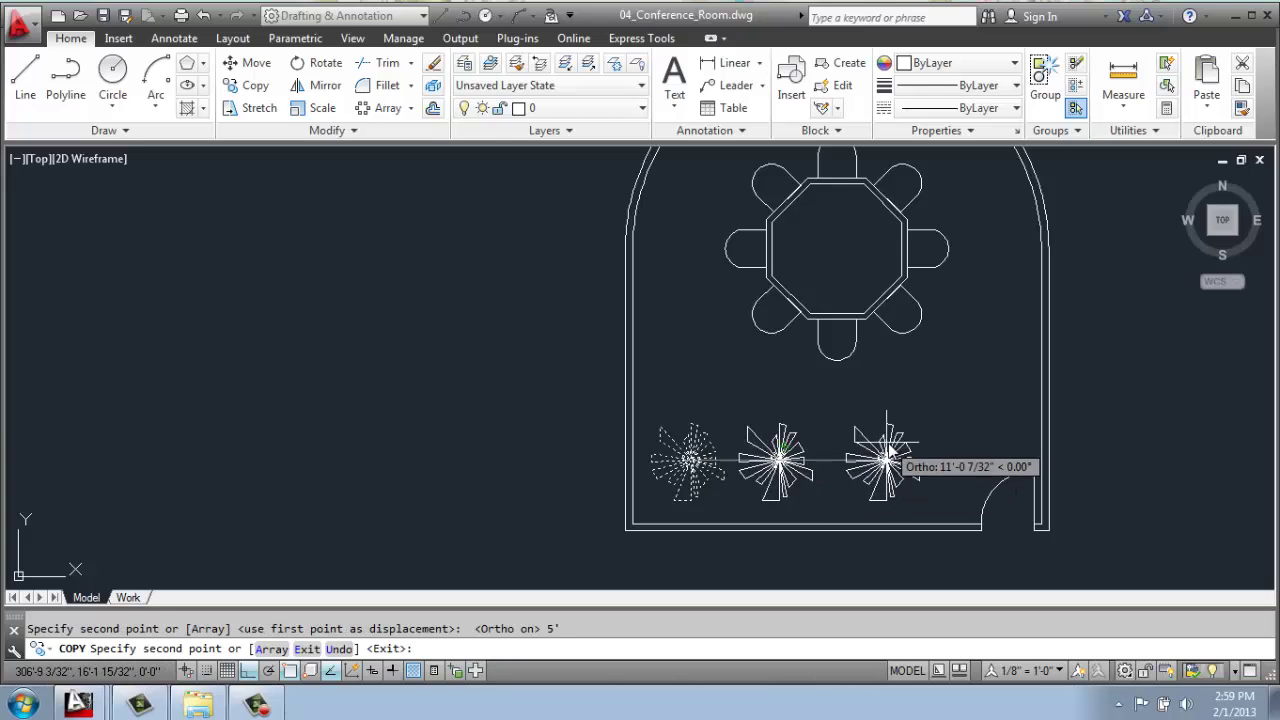
text(1)
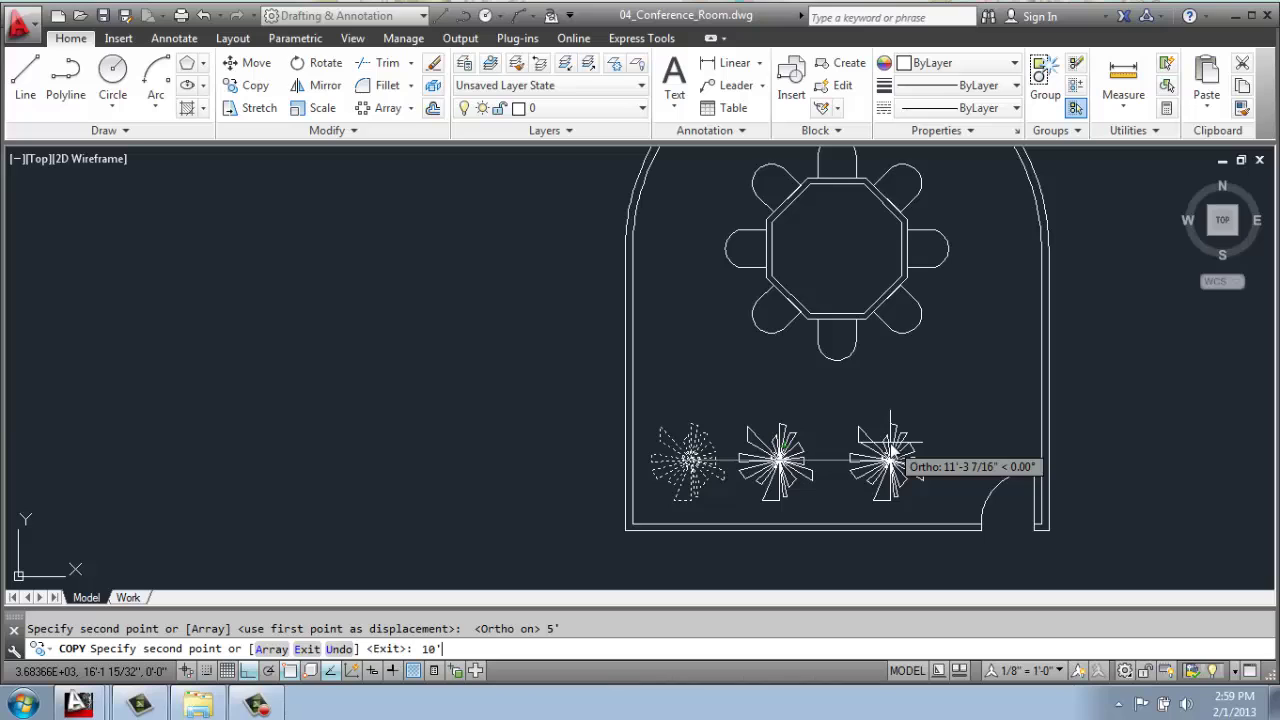
text(0')
key(Return)
key(Return)
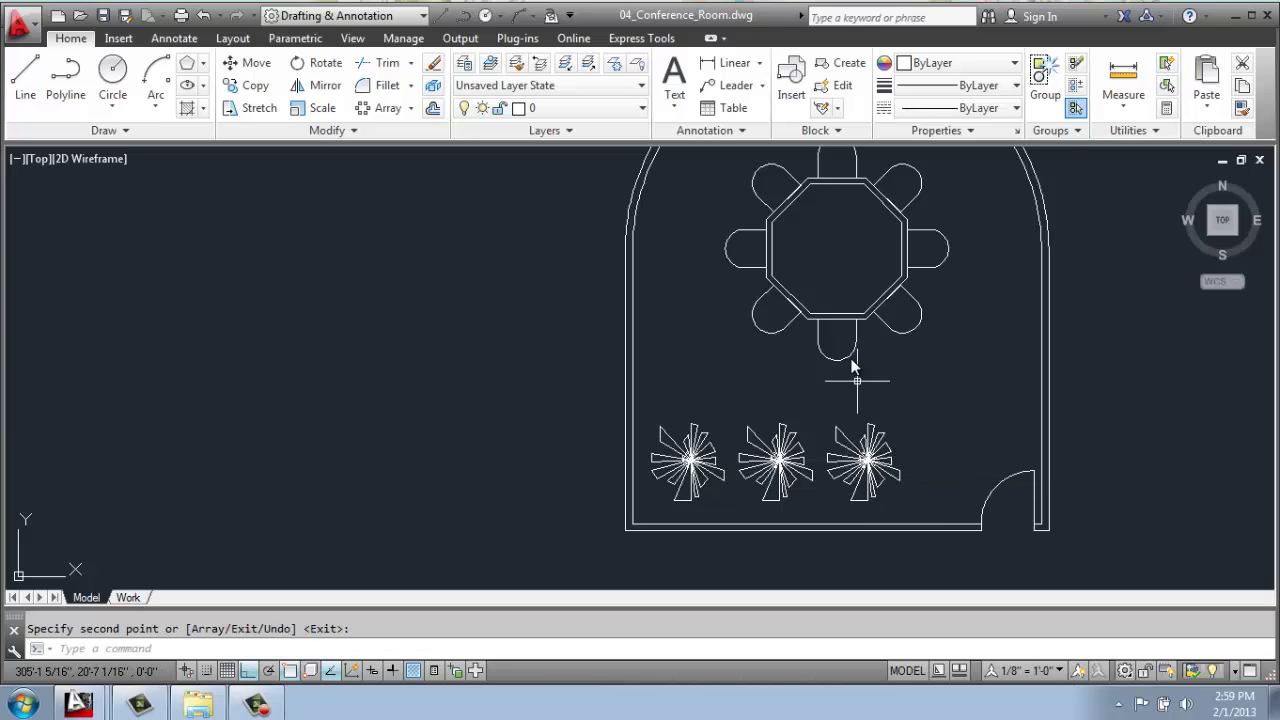
Step: Fill the arched room's wall band with a SOLID hatch via Pick Points
scroll(851, 366, down, 2)
middle_drag(751, 404, 885, 430)
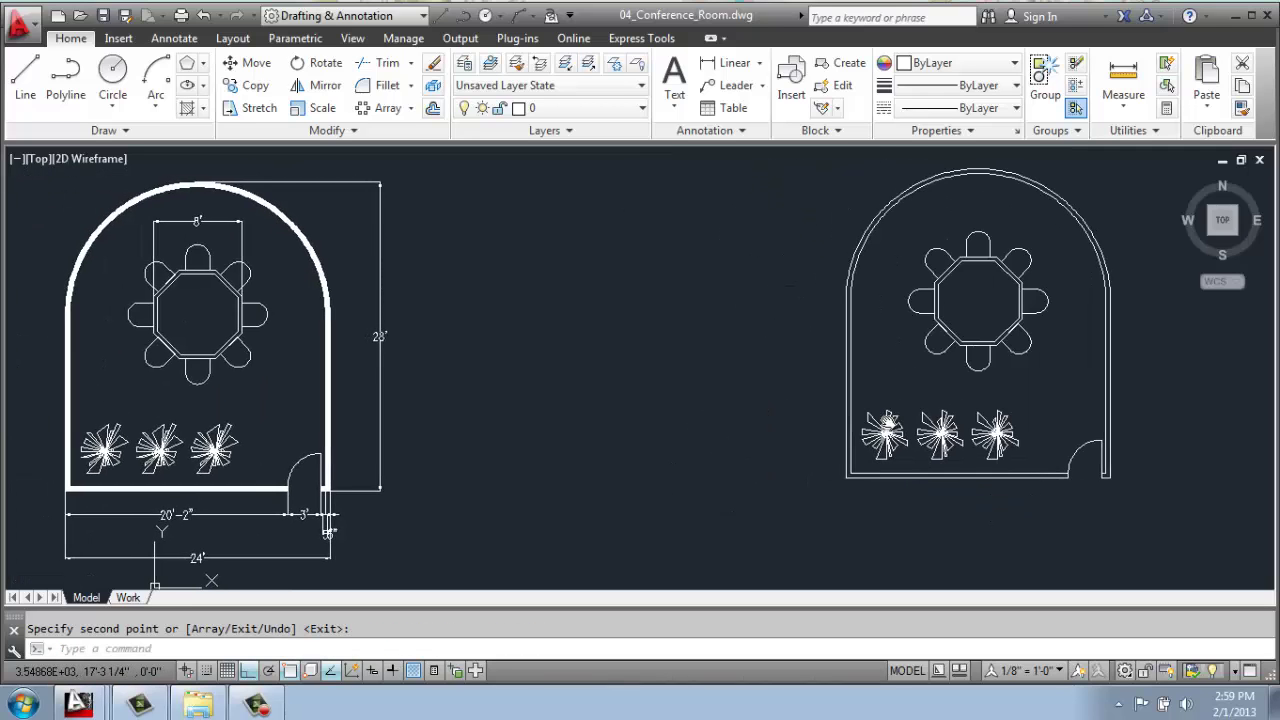
middle_drag(1108, 286, 1060, 296)
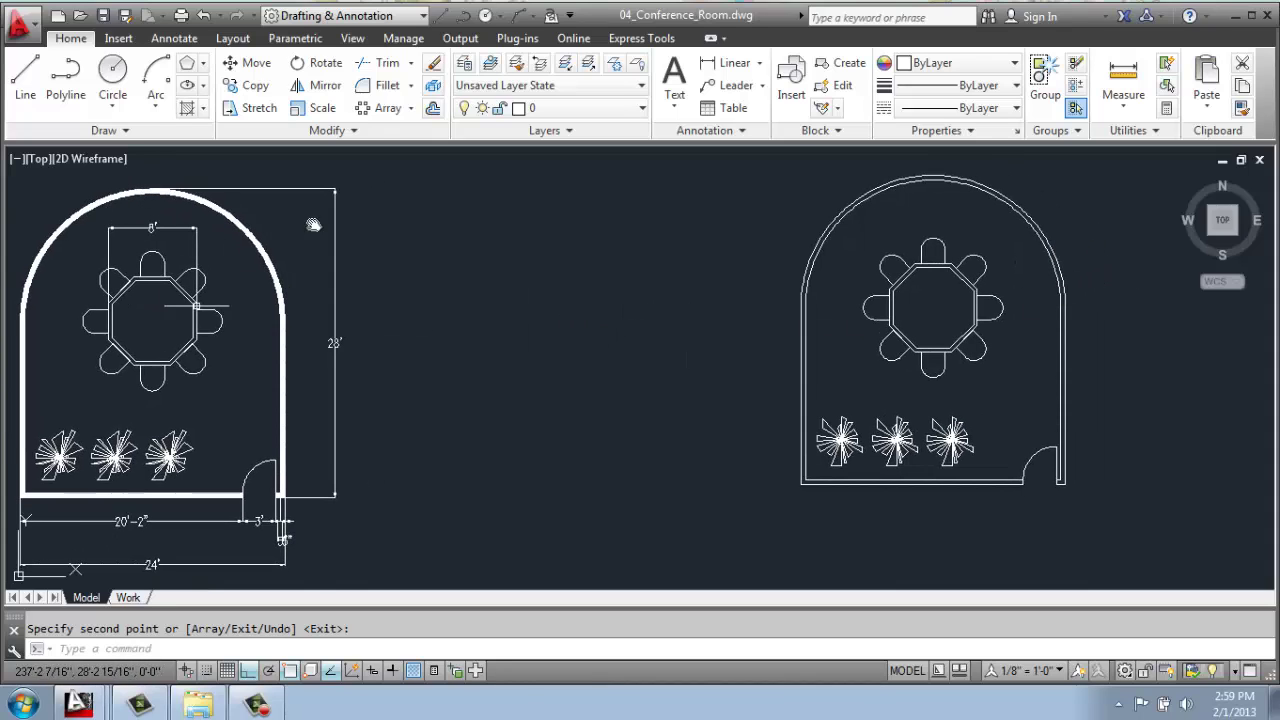
middle_drag(1070, 189, 986, 209)
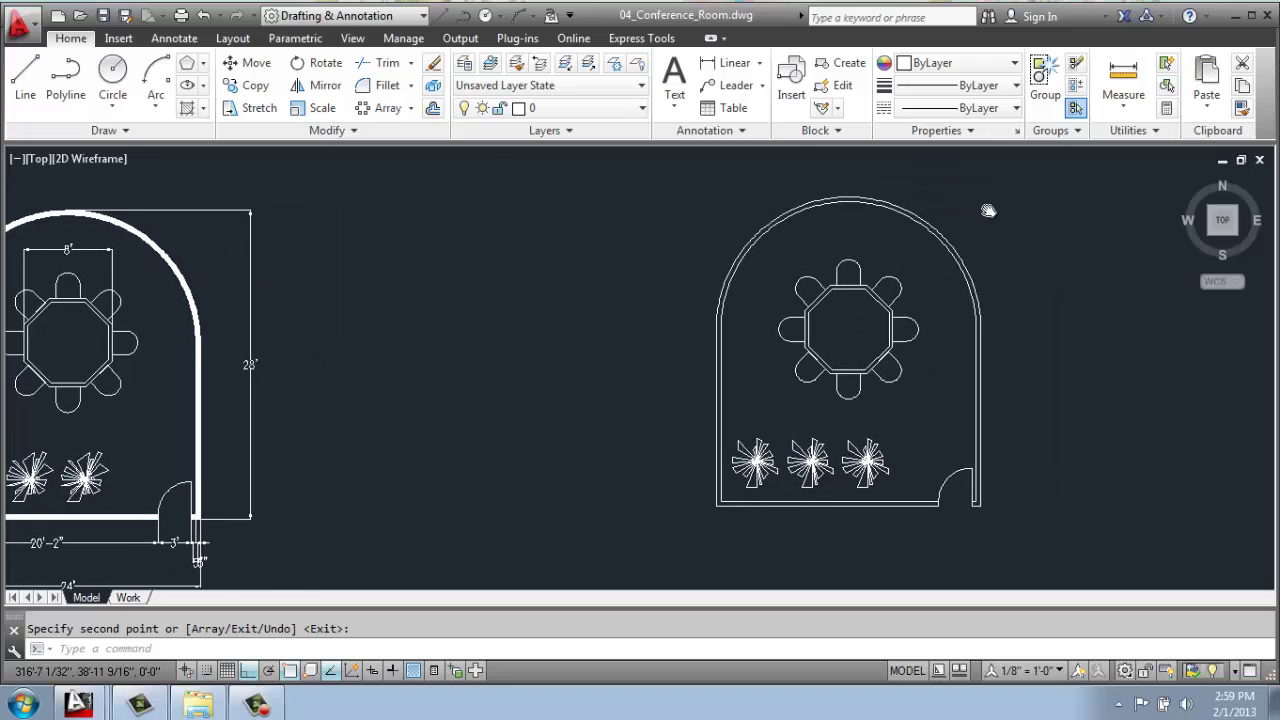
click(201, 110)
click(165, 138)
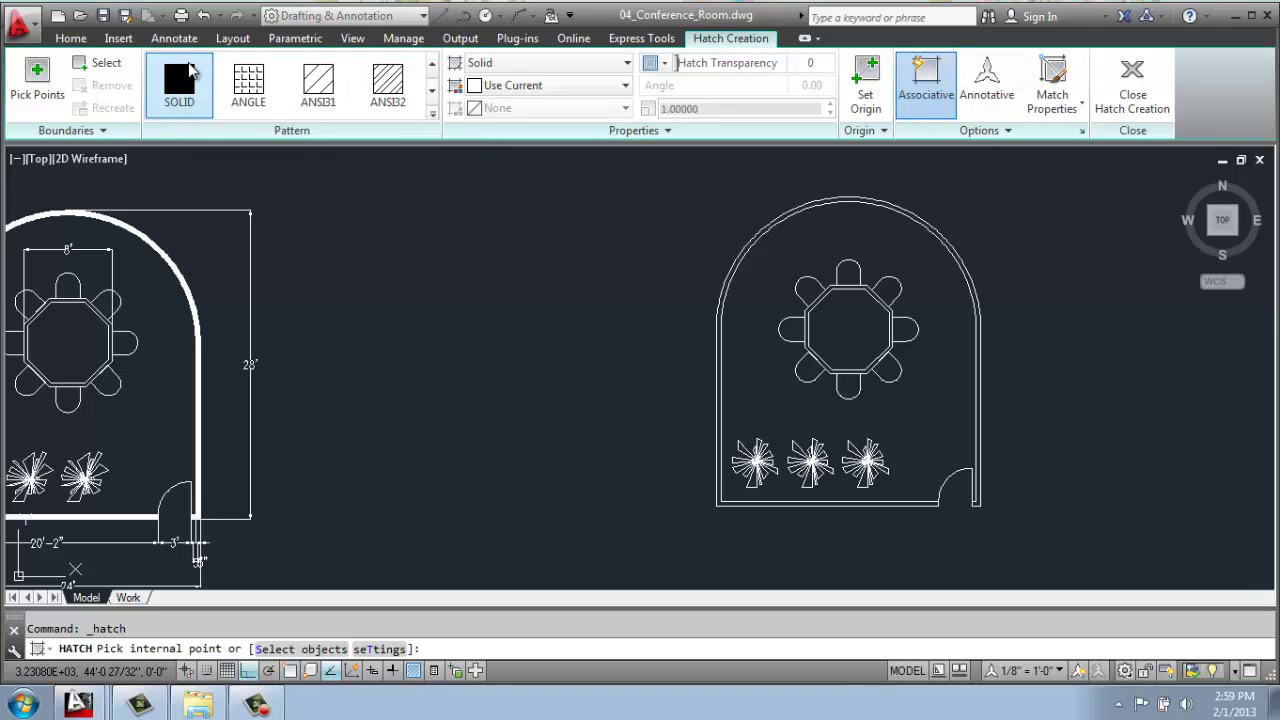
click(28, 76)
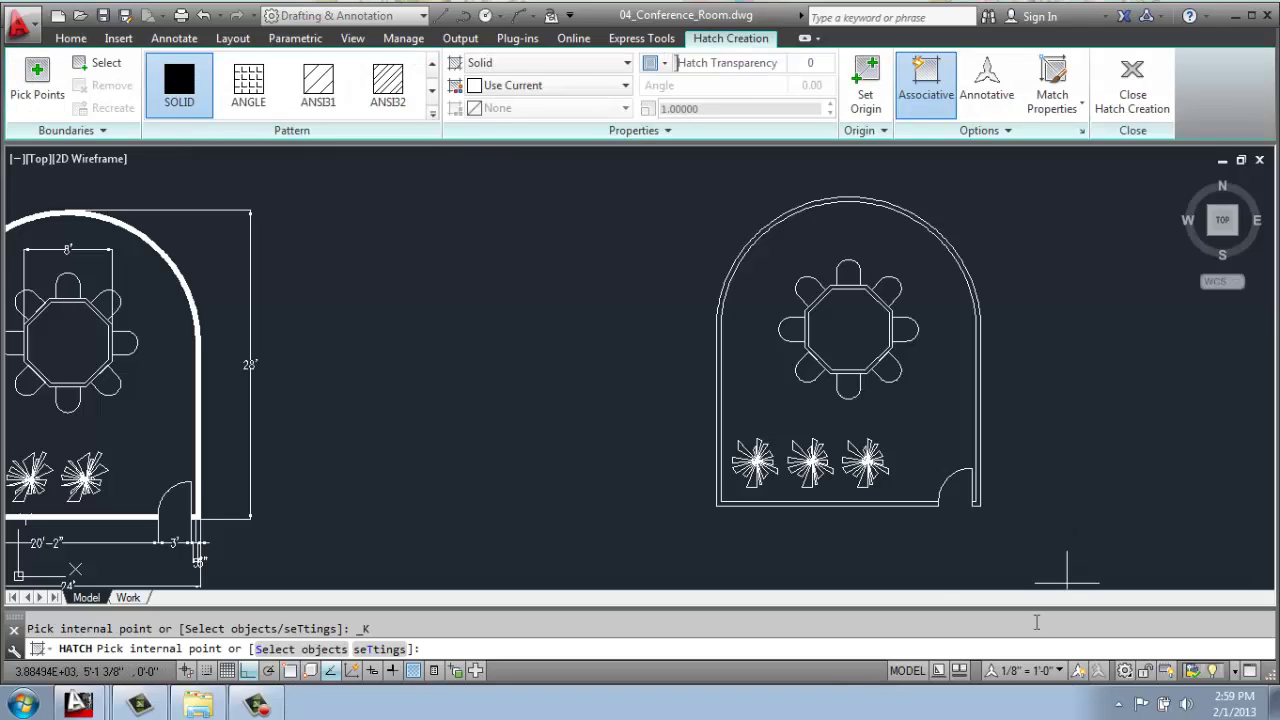
scroll(920, 530, up, 2)
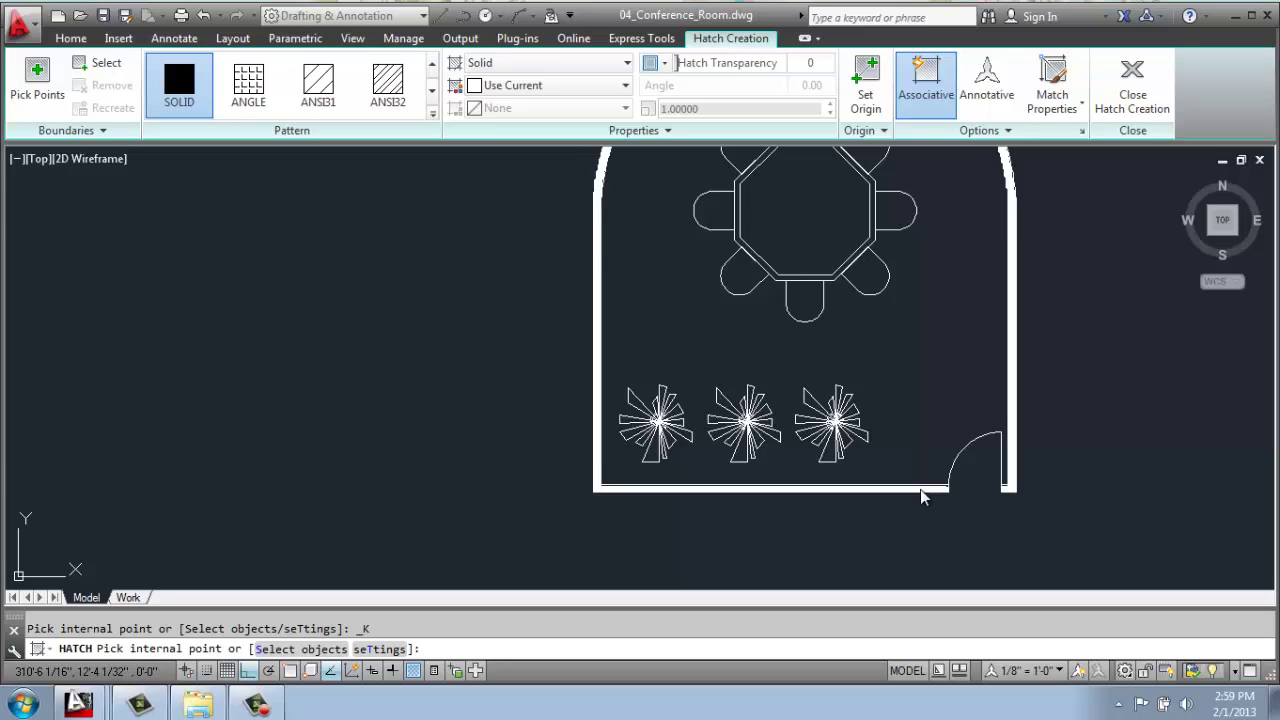
click(926, 489)
key(Return)
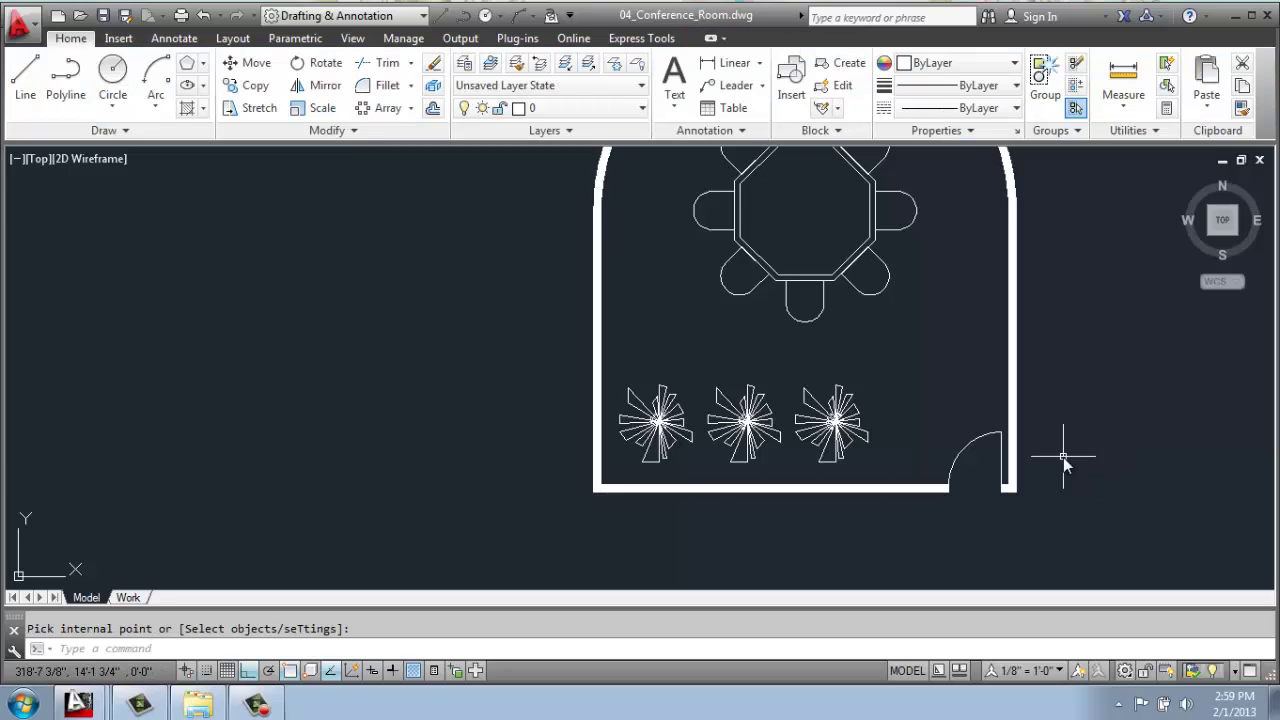
scroll(1090, 460, down, 2)
middle_drag(1091, 444, 1115, 437)
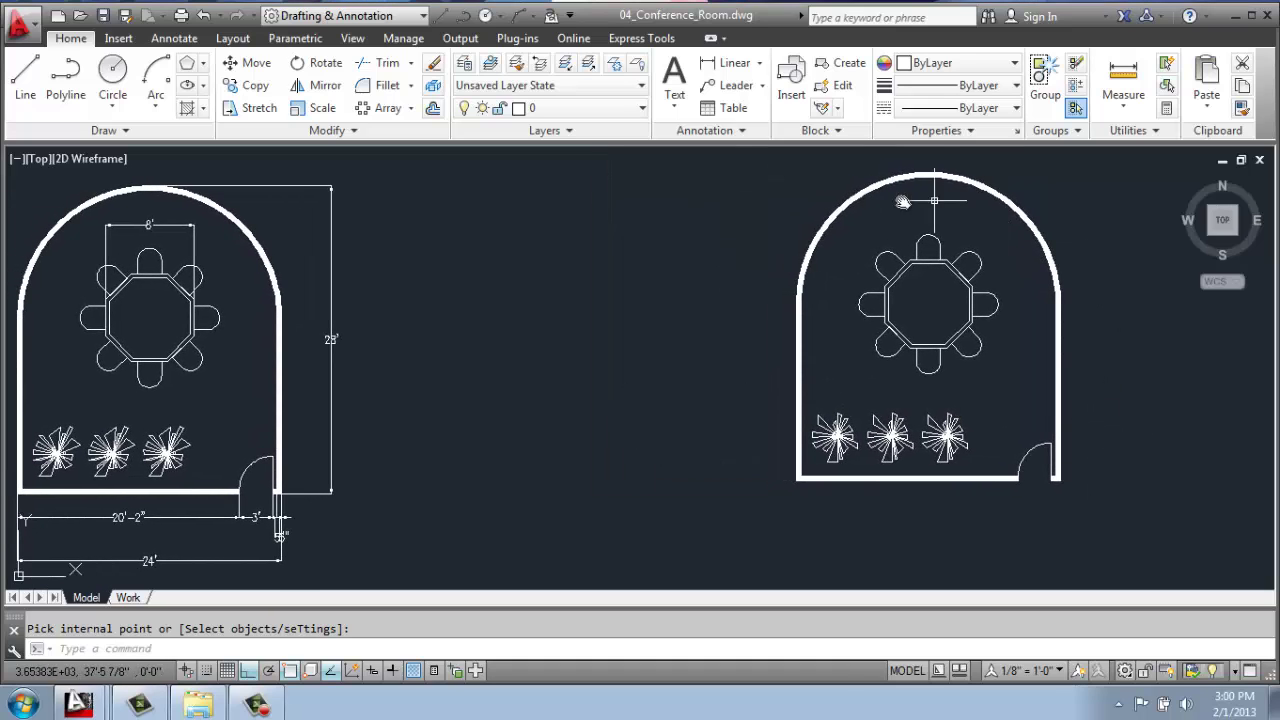